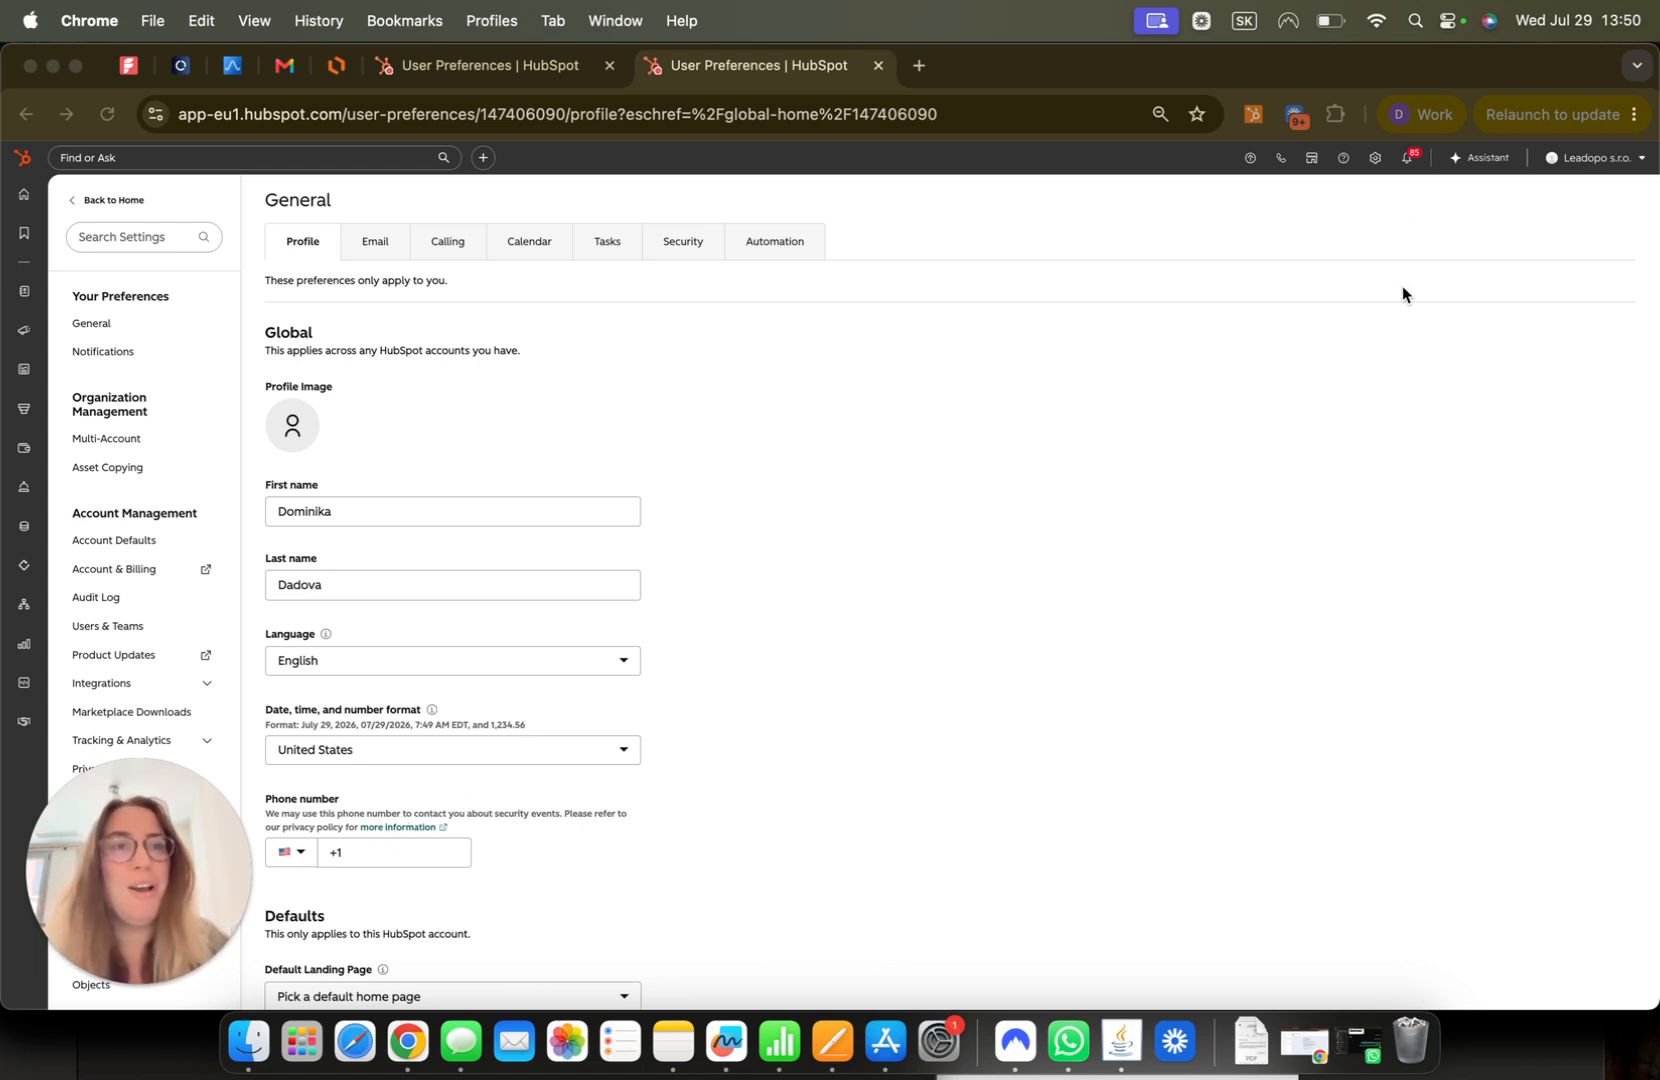
Step: Open the general user preferences in the account settings, look through the profile details, and go to the email preferences
{"action": "left_click", "coordinate": [1375, 166]}
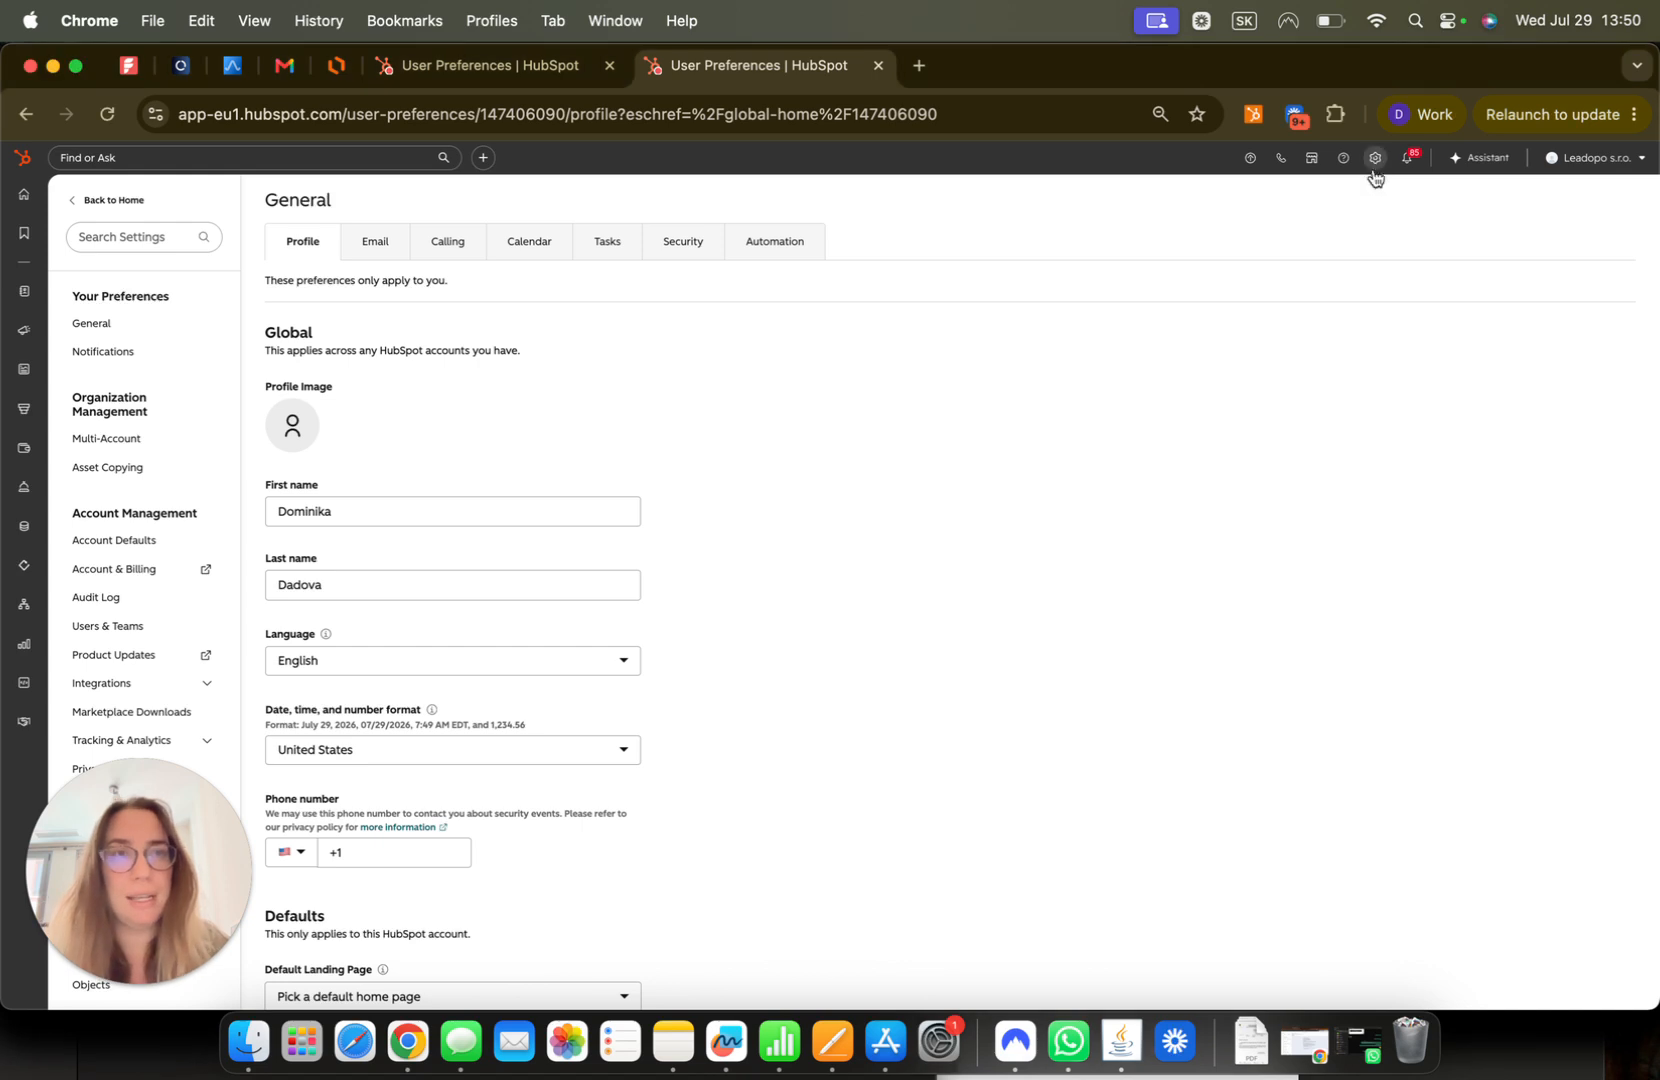
{"action": "left_click", "coordinate": [1373, 160]}
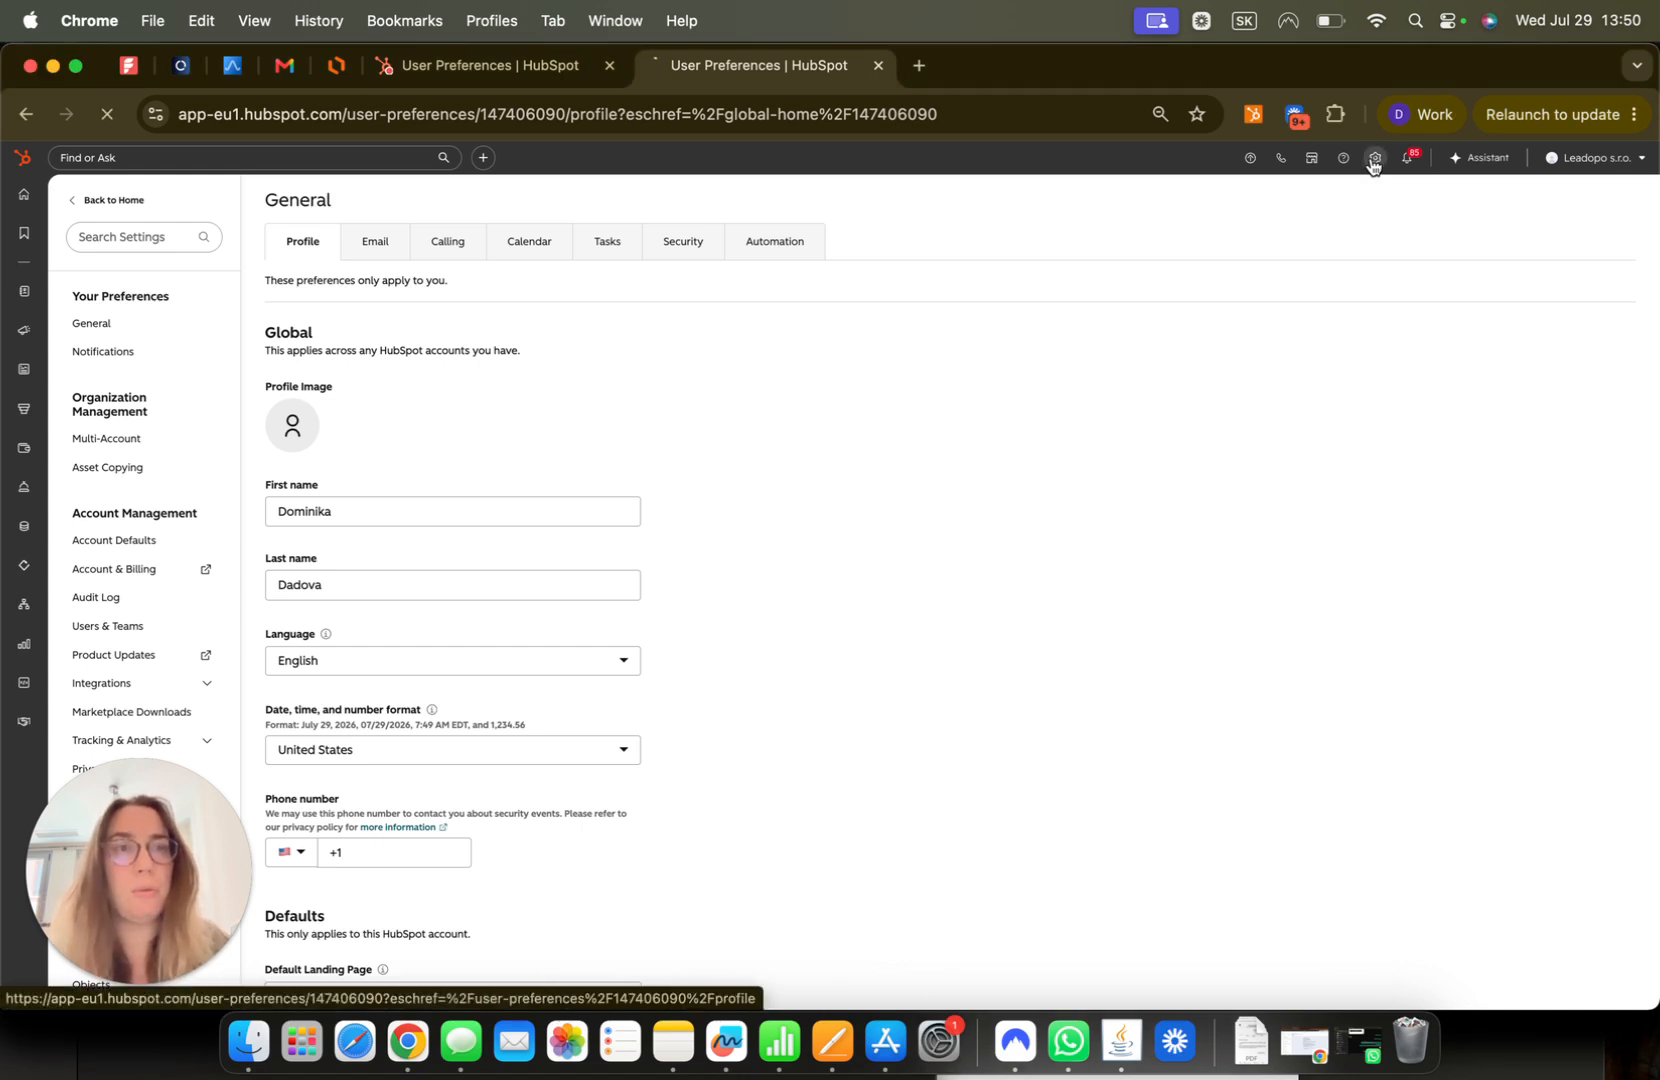
{"action": "left_click", "coordinate": [148, 338]}
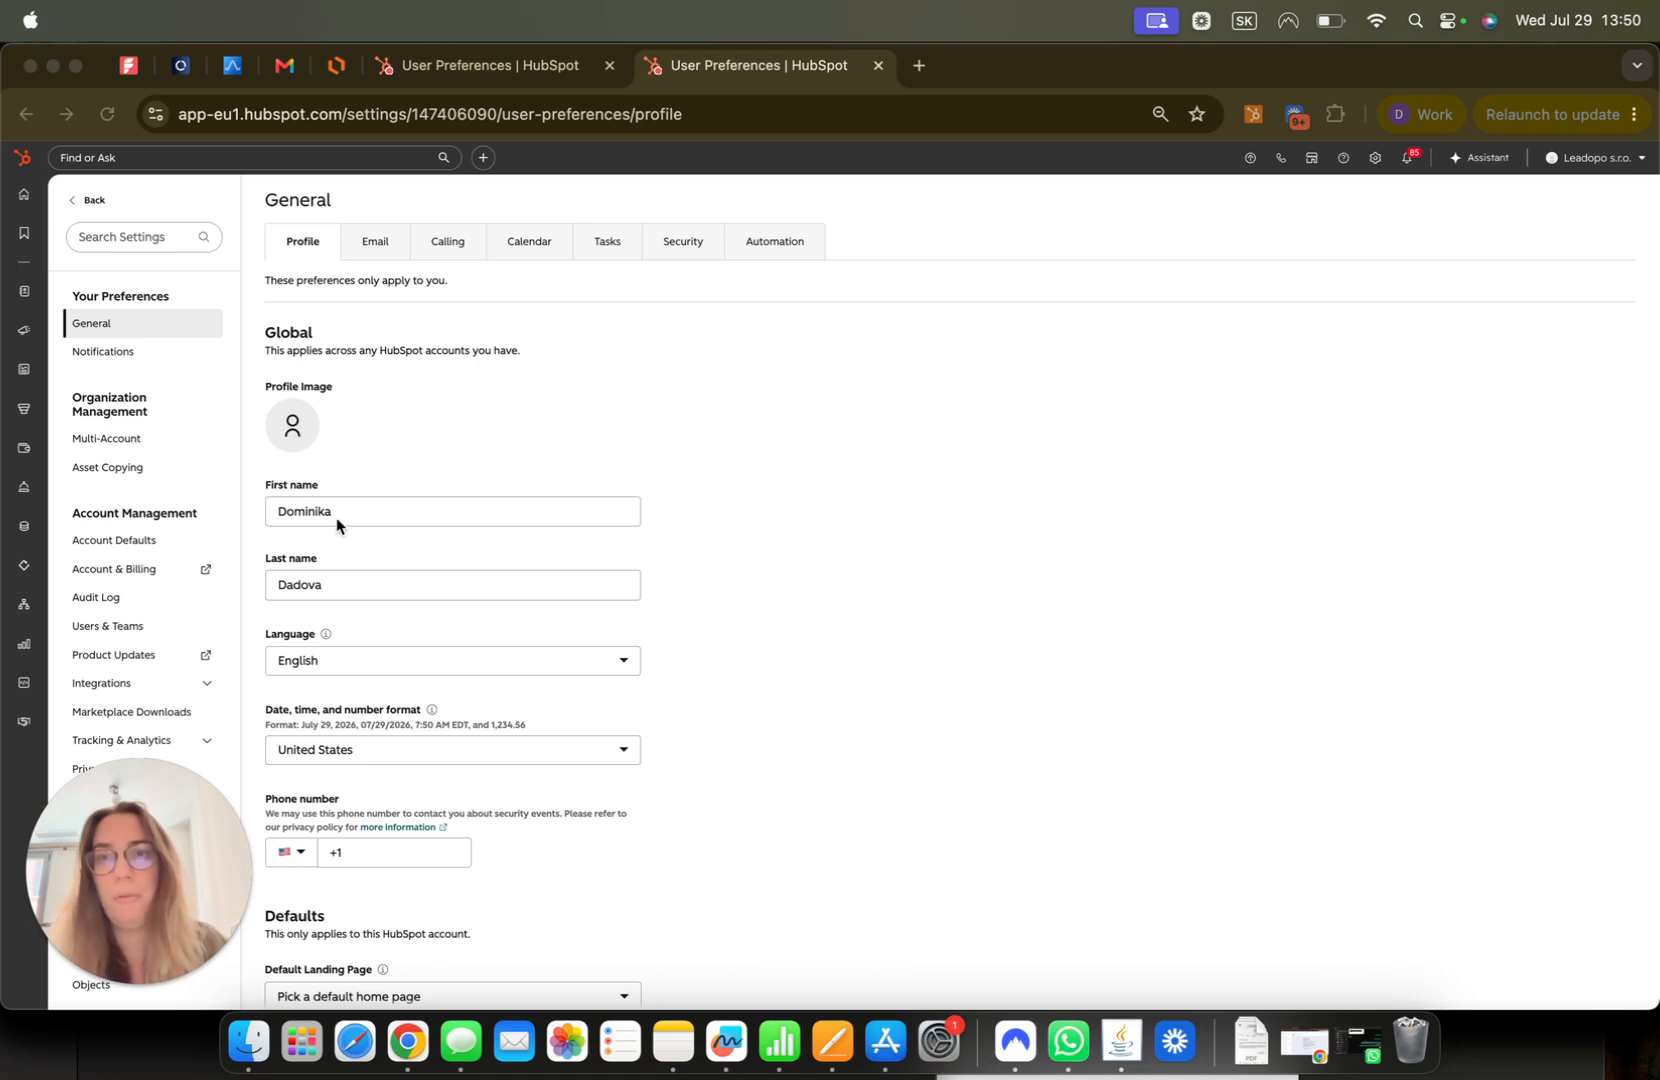
{"action": "scroll", "coordinate": [371, 606], "scroll_direction": "down", "scroll_amount": 3}
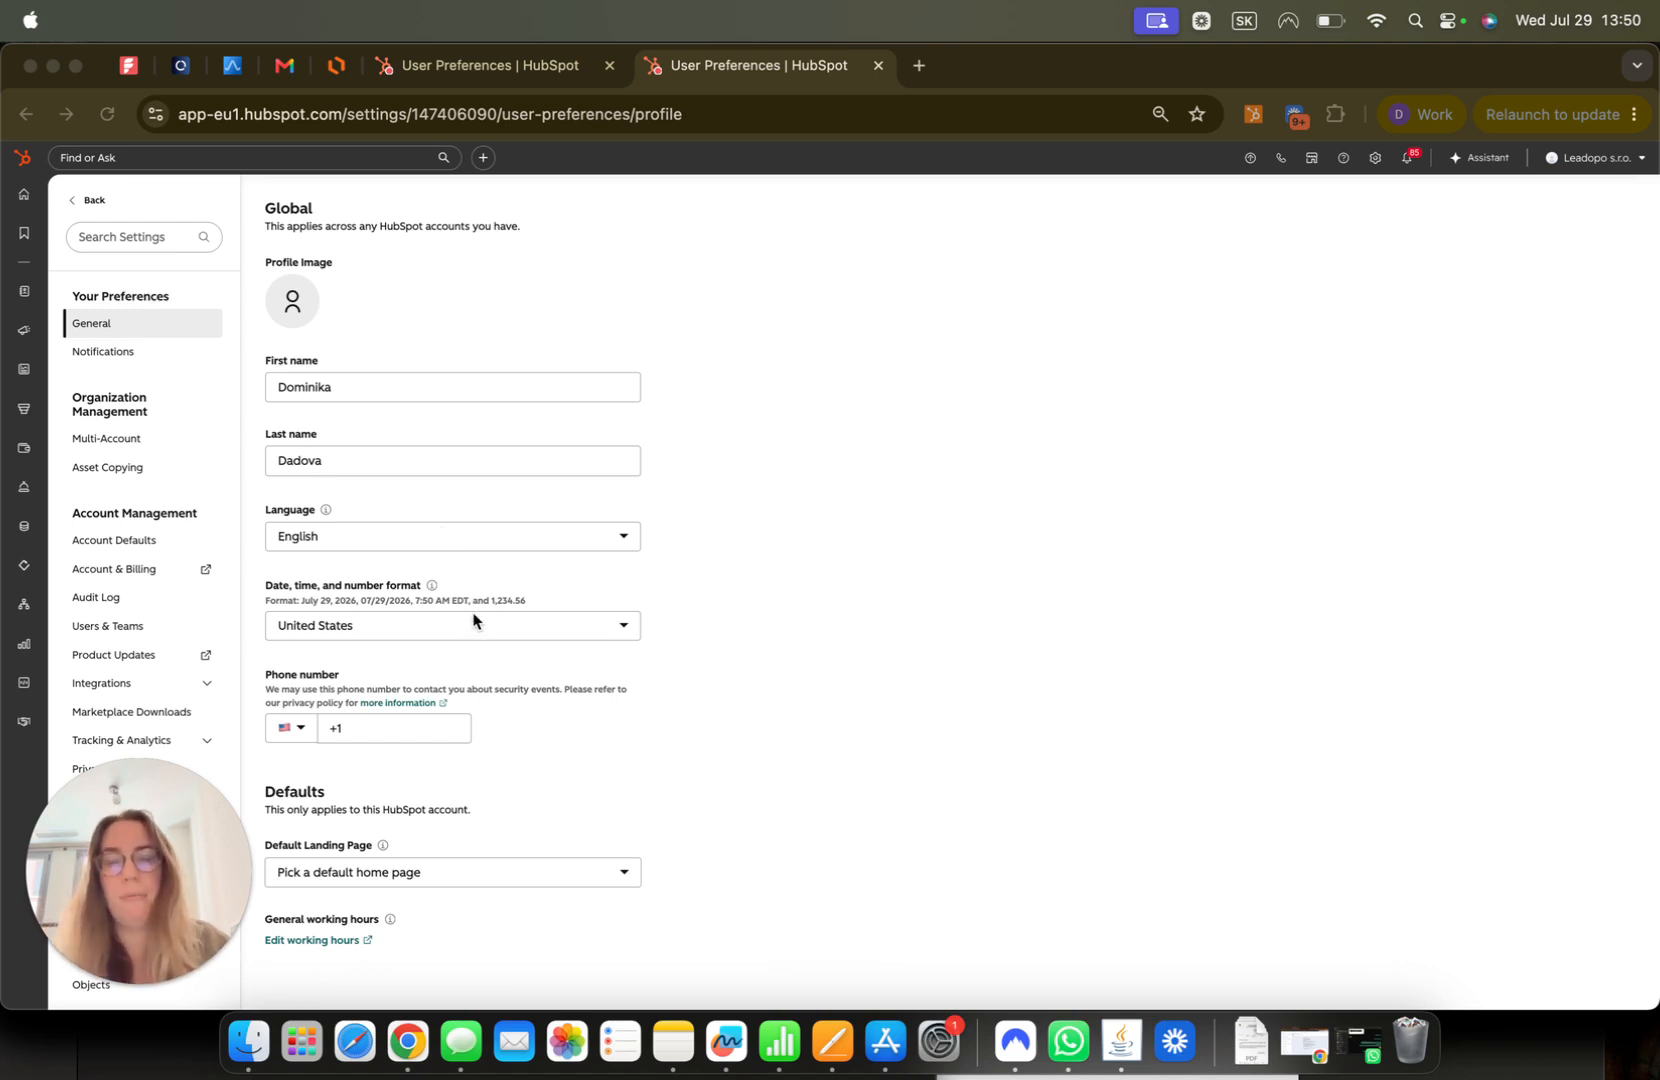
{"action": "scroll", "coordinate": [473, 620], "scroll_direction": "up", "scroll_amount": 3}
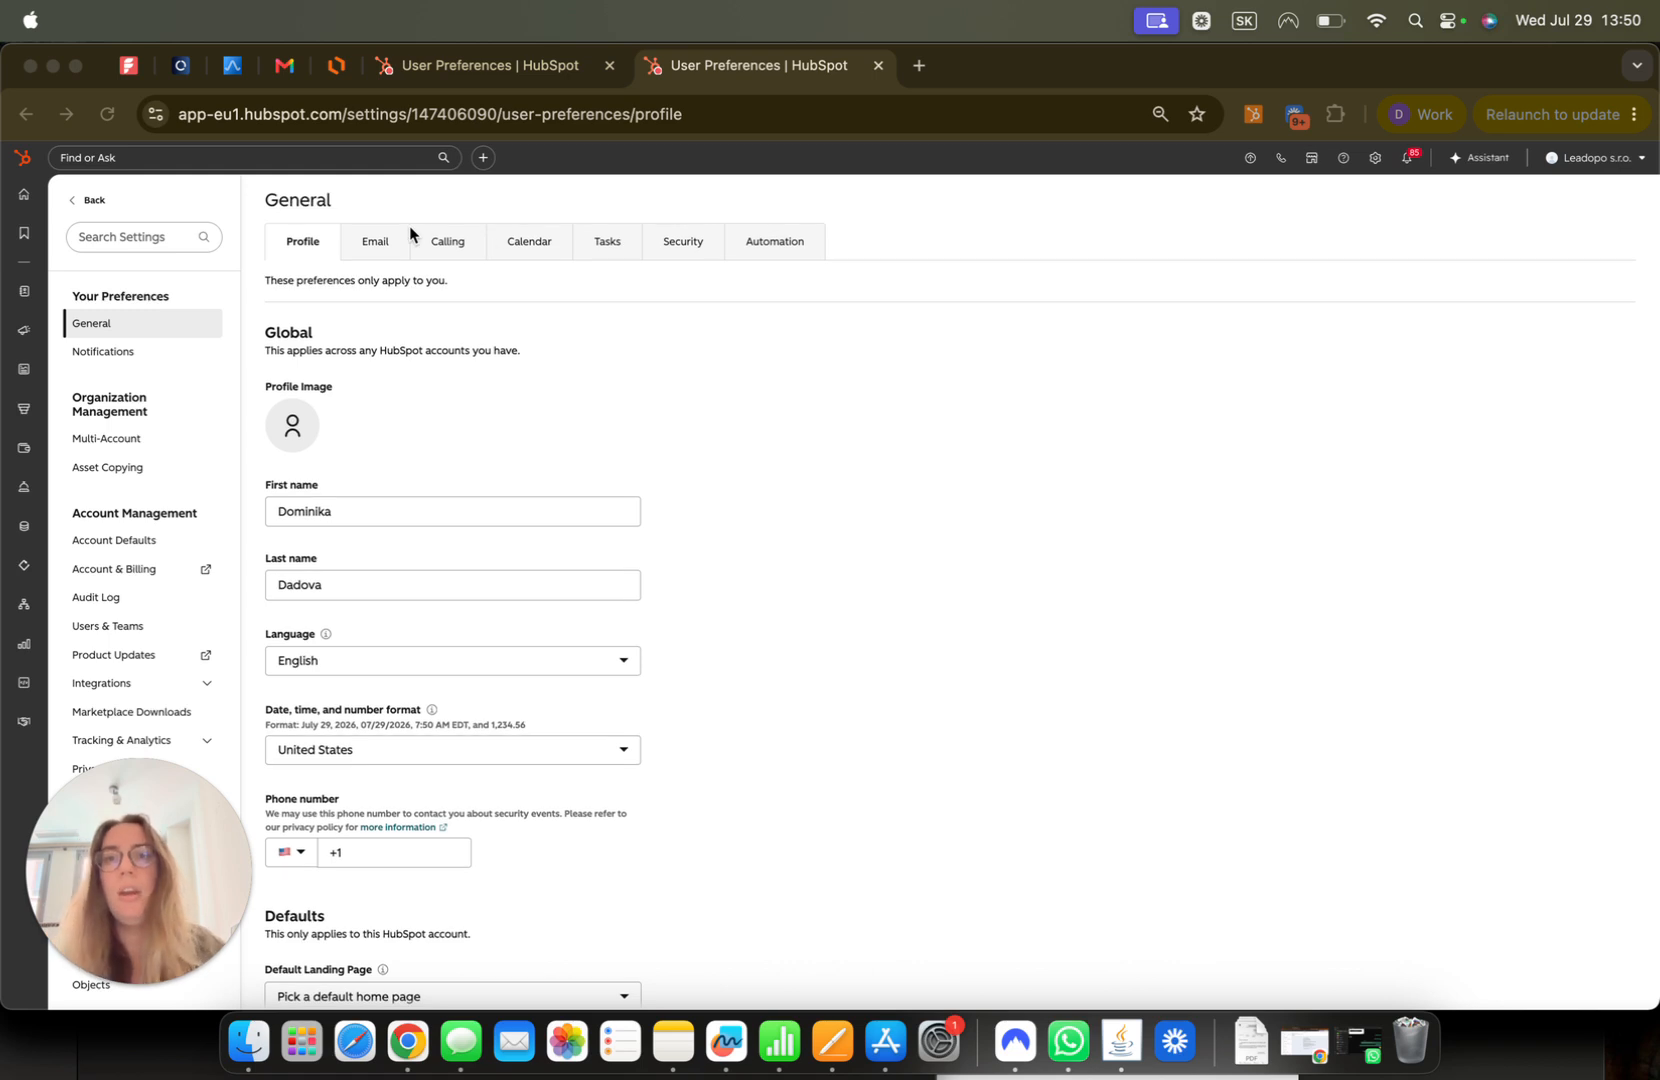
{"action": "left_click", "coordinate": [375, 246]}
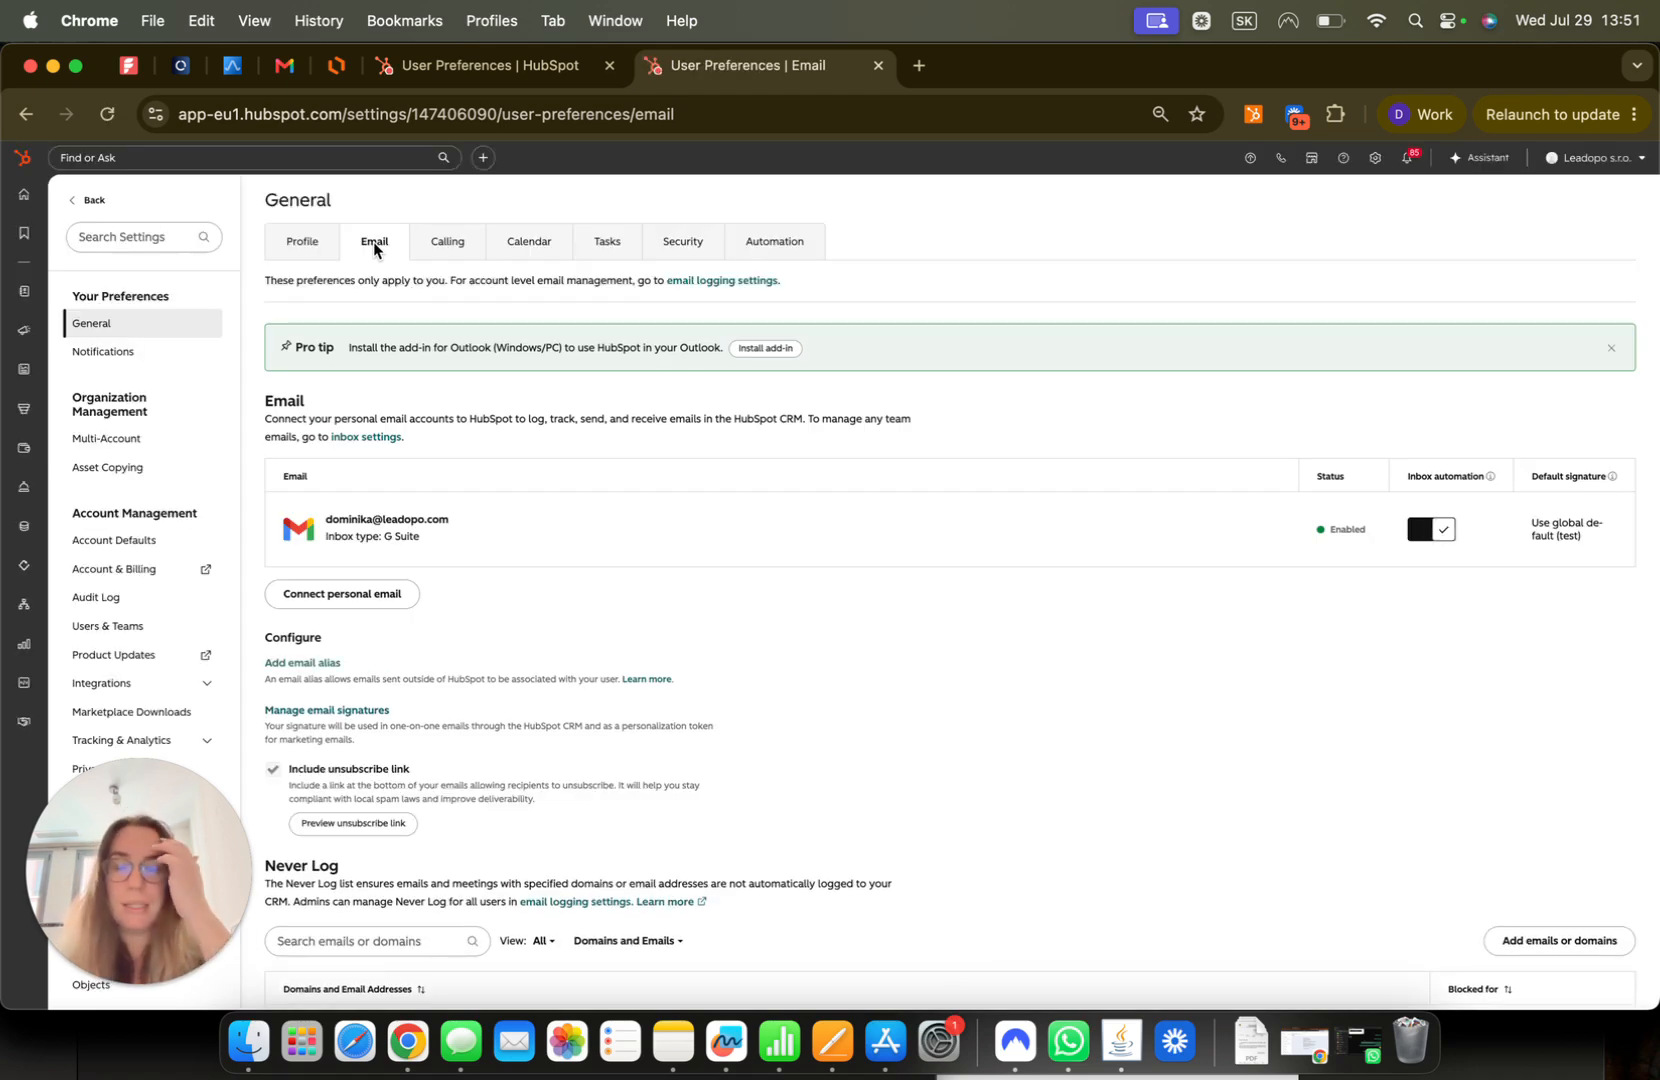
Step: Start connecting a personal email with inbox automation turned on, enter the email address, view the manual provider choices, and close the setup
{"action": "left_click", "coordinate": [397, 597]}
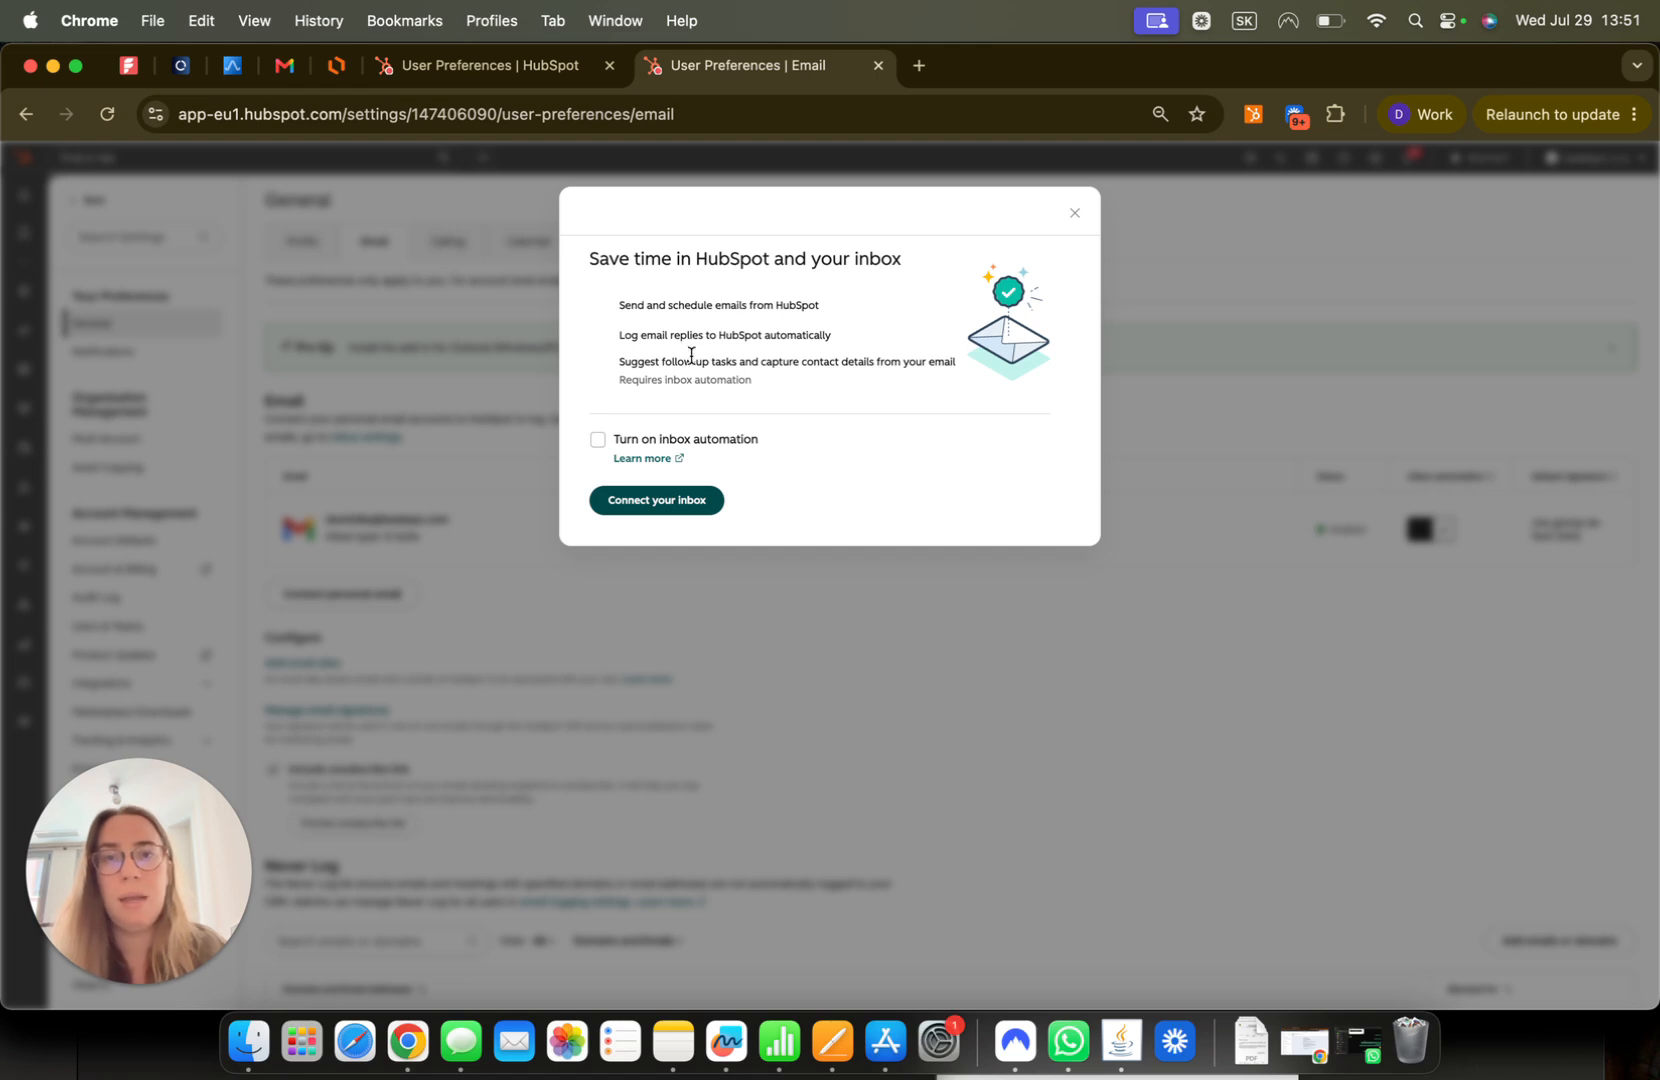
{"action": "left_click", "coordinate": [596, 441]}
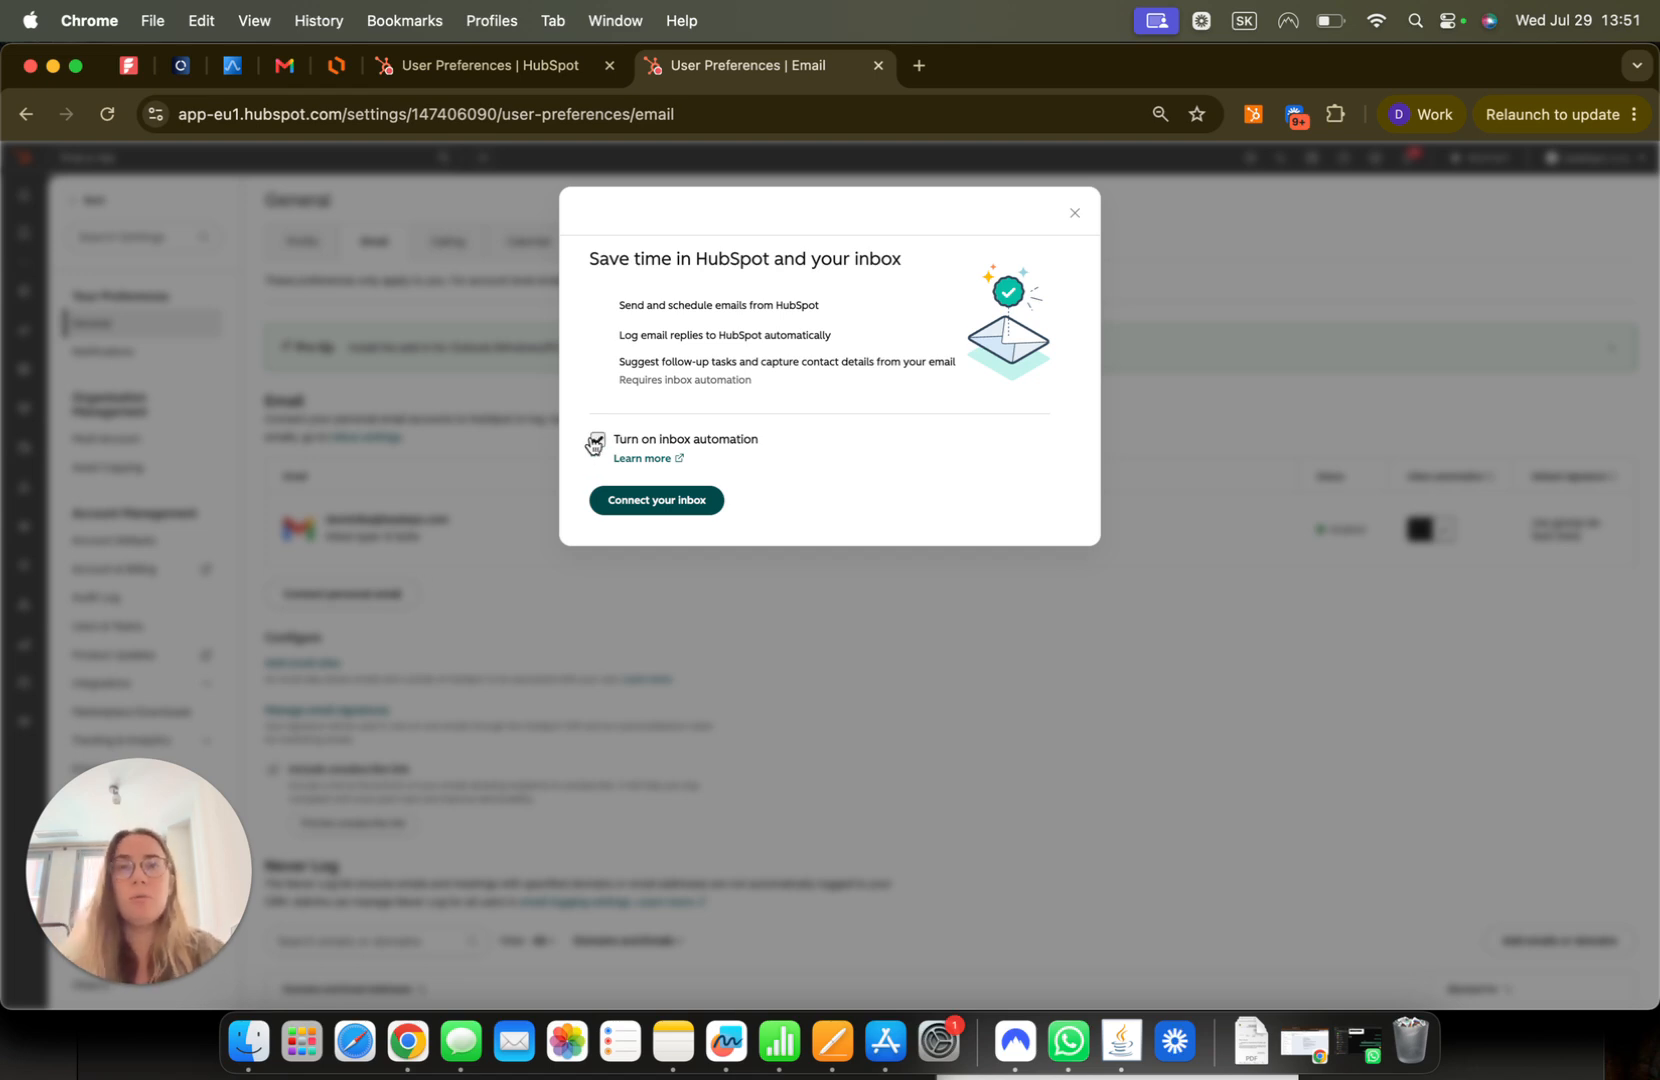
{"action": "left_click", "coordinate": [659, 505]}
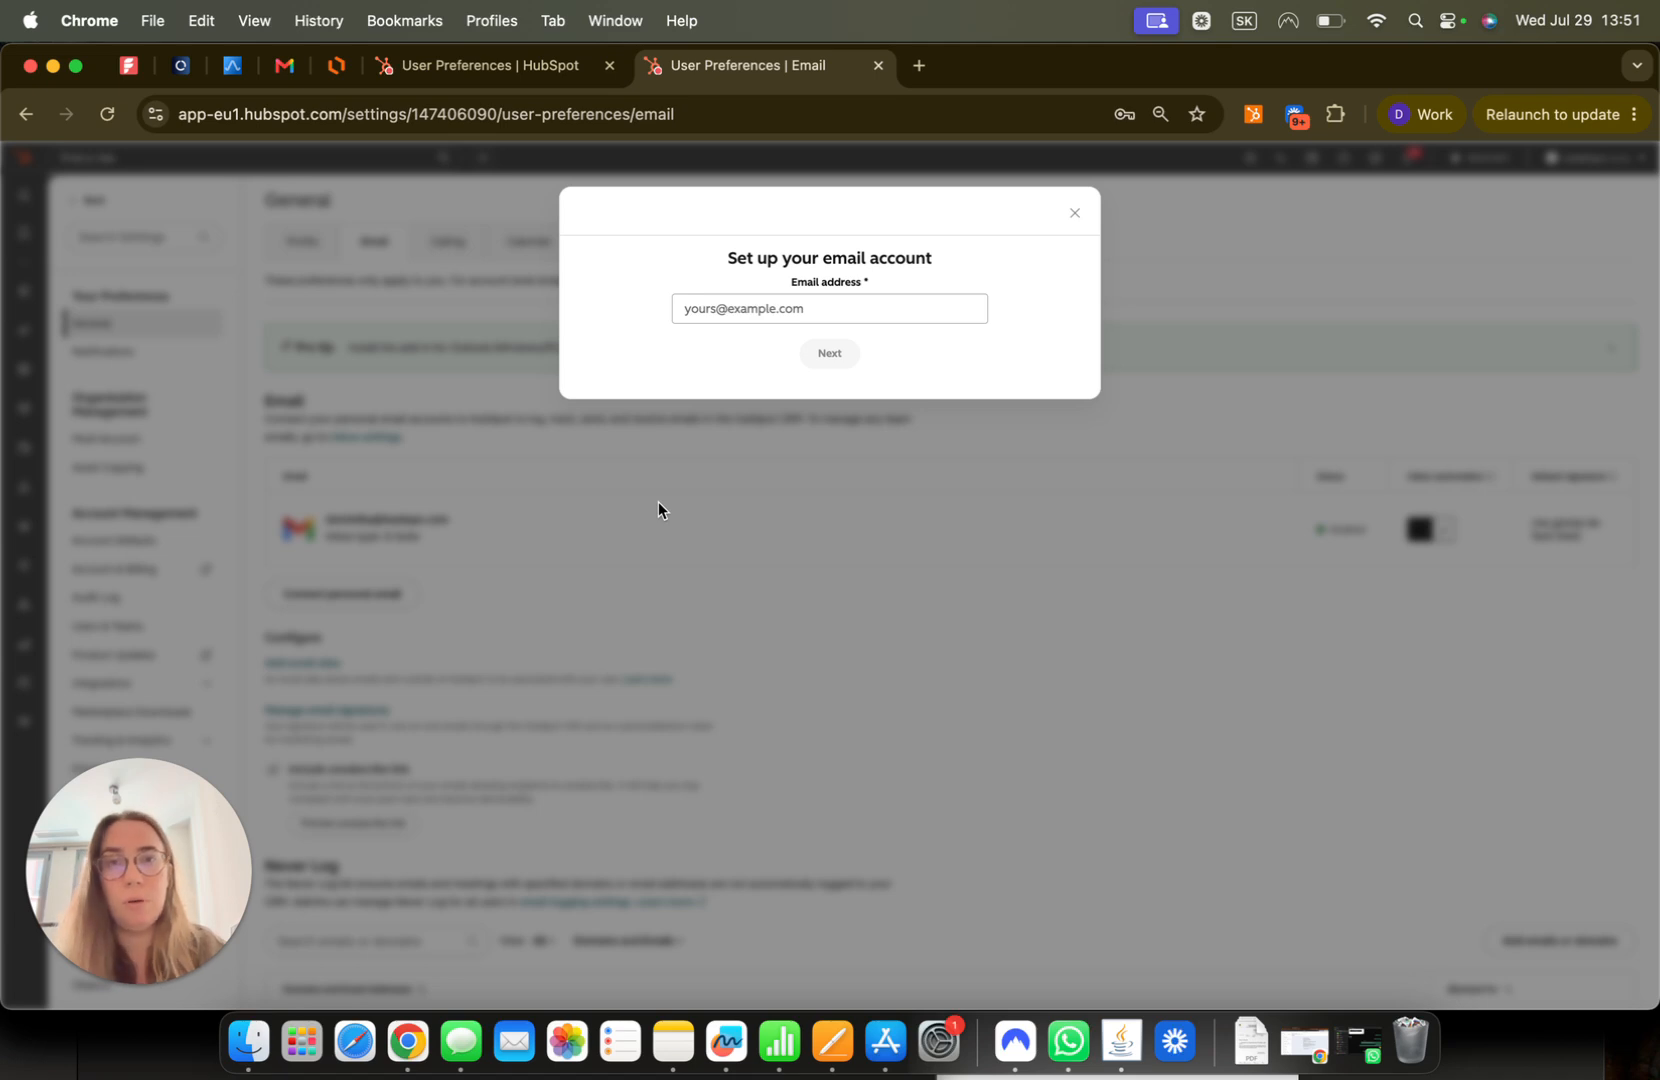
{"action": "left_click", "coordinate": [747, 307]}
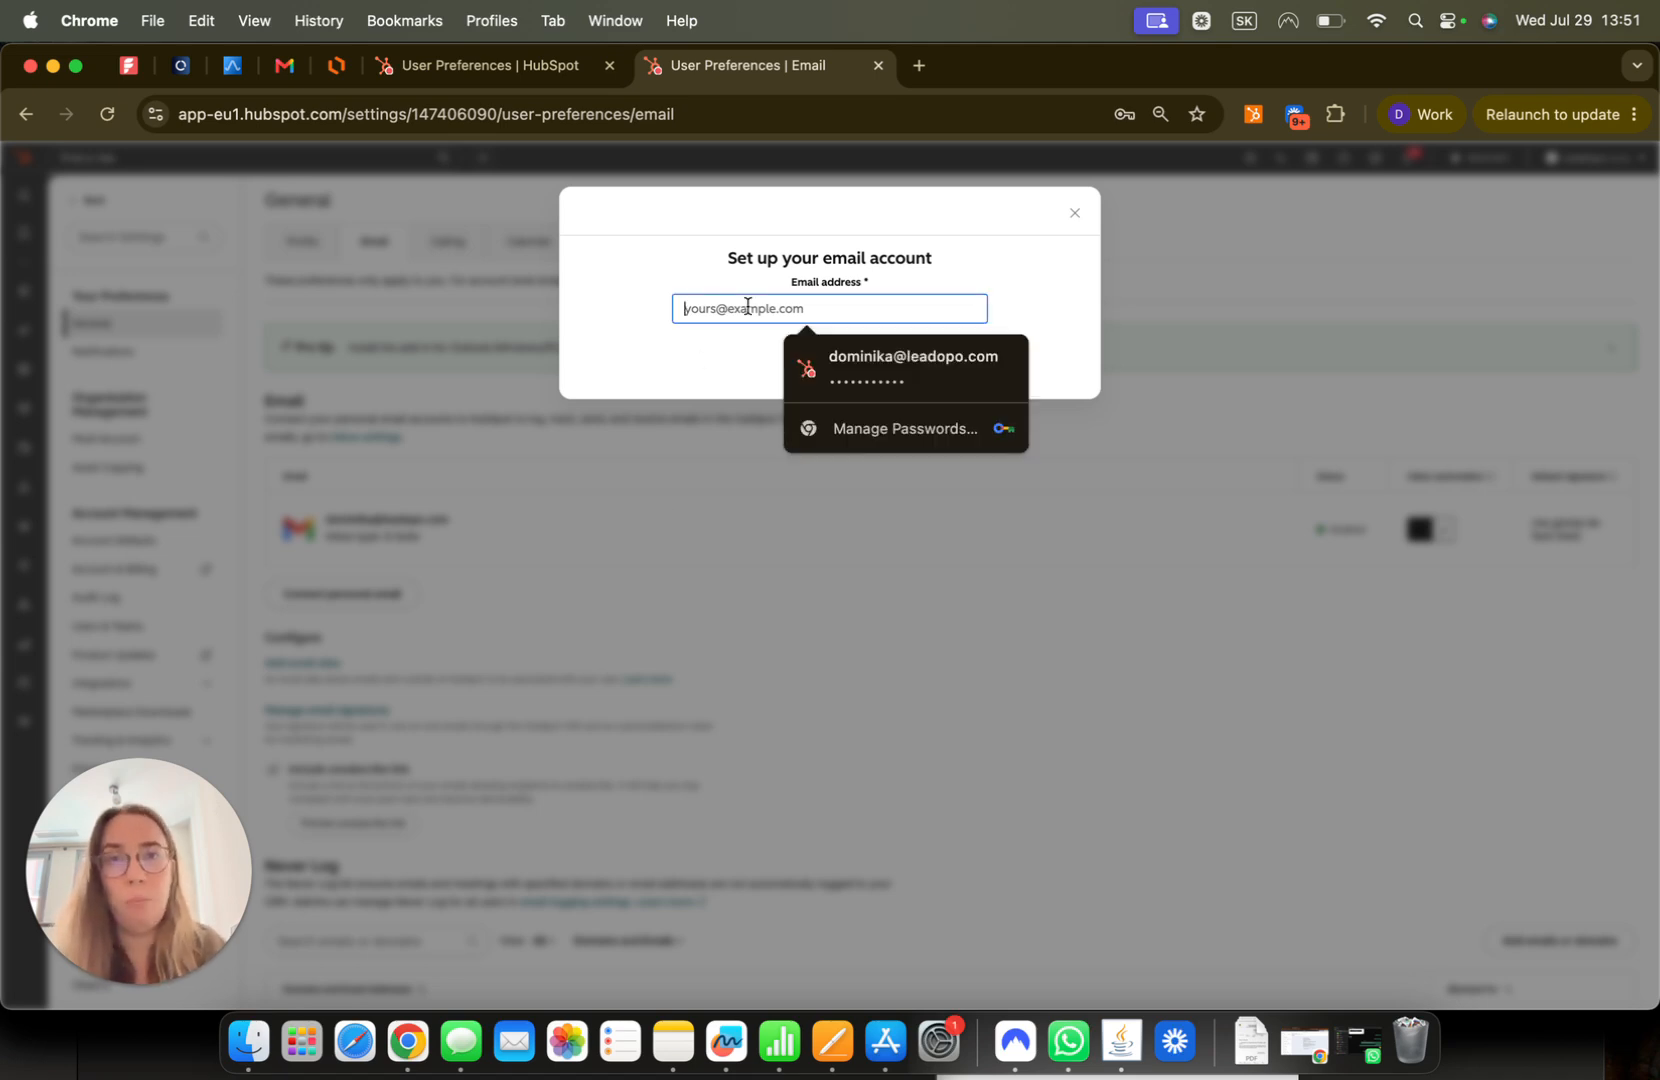
{"action": "left_click", "coordinate": [810, 360]}
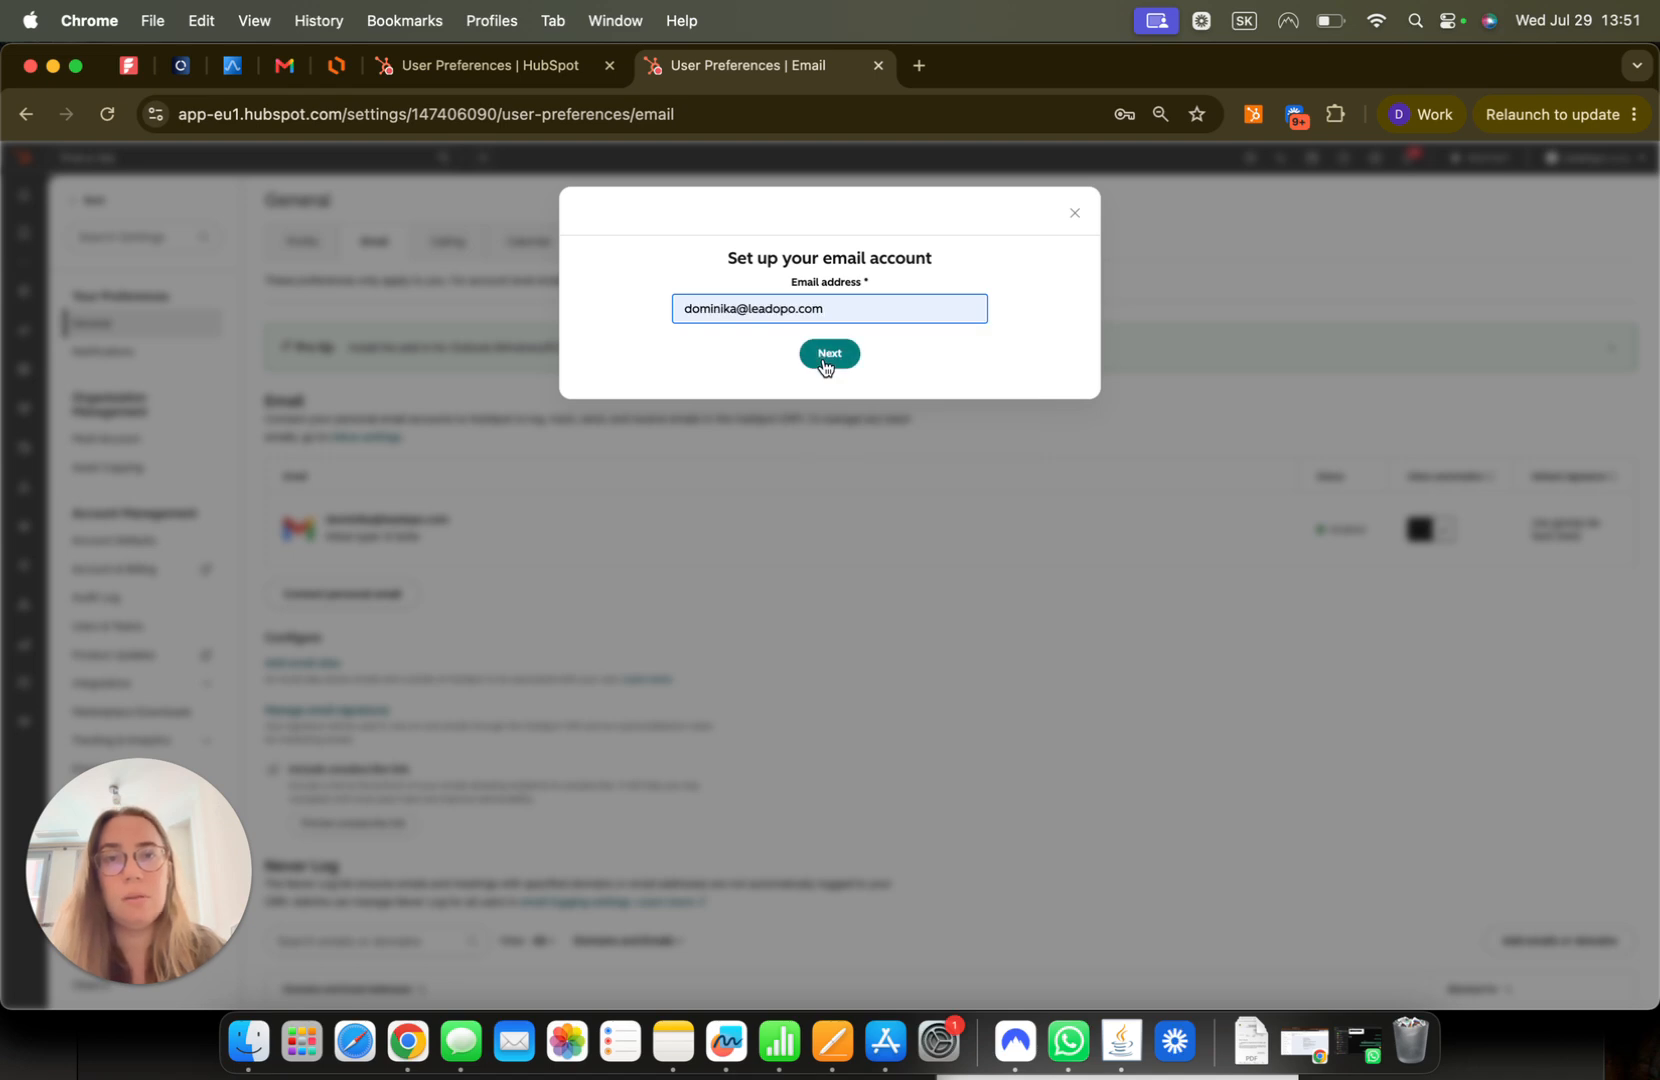
{"action": "left_click", "coordinate": [825, 365]}
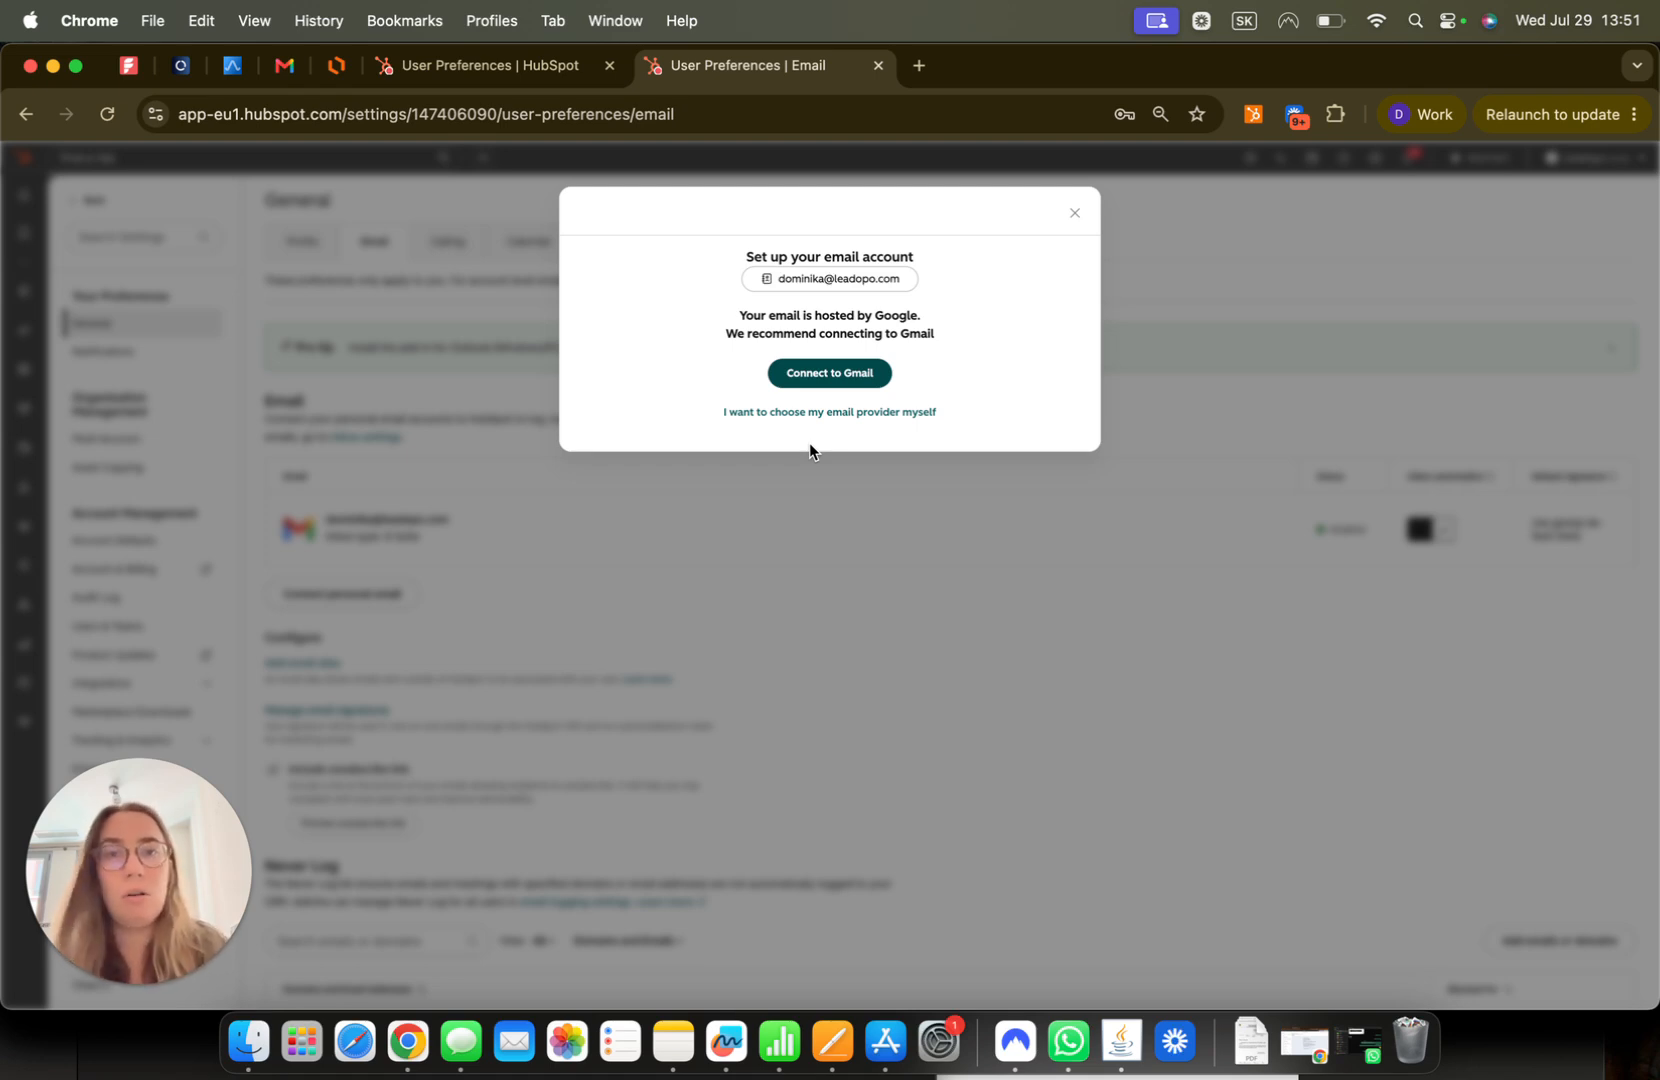
{"action": "left_click", "coordinate": [755, 418]}
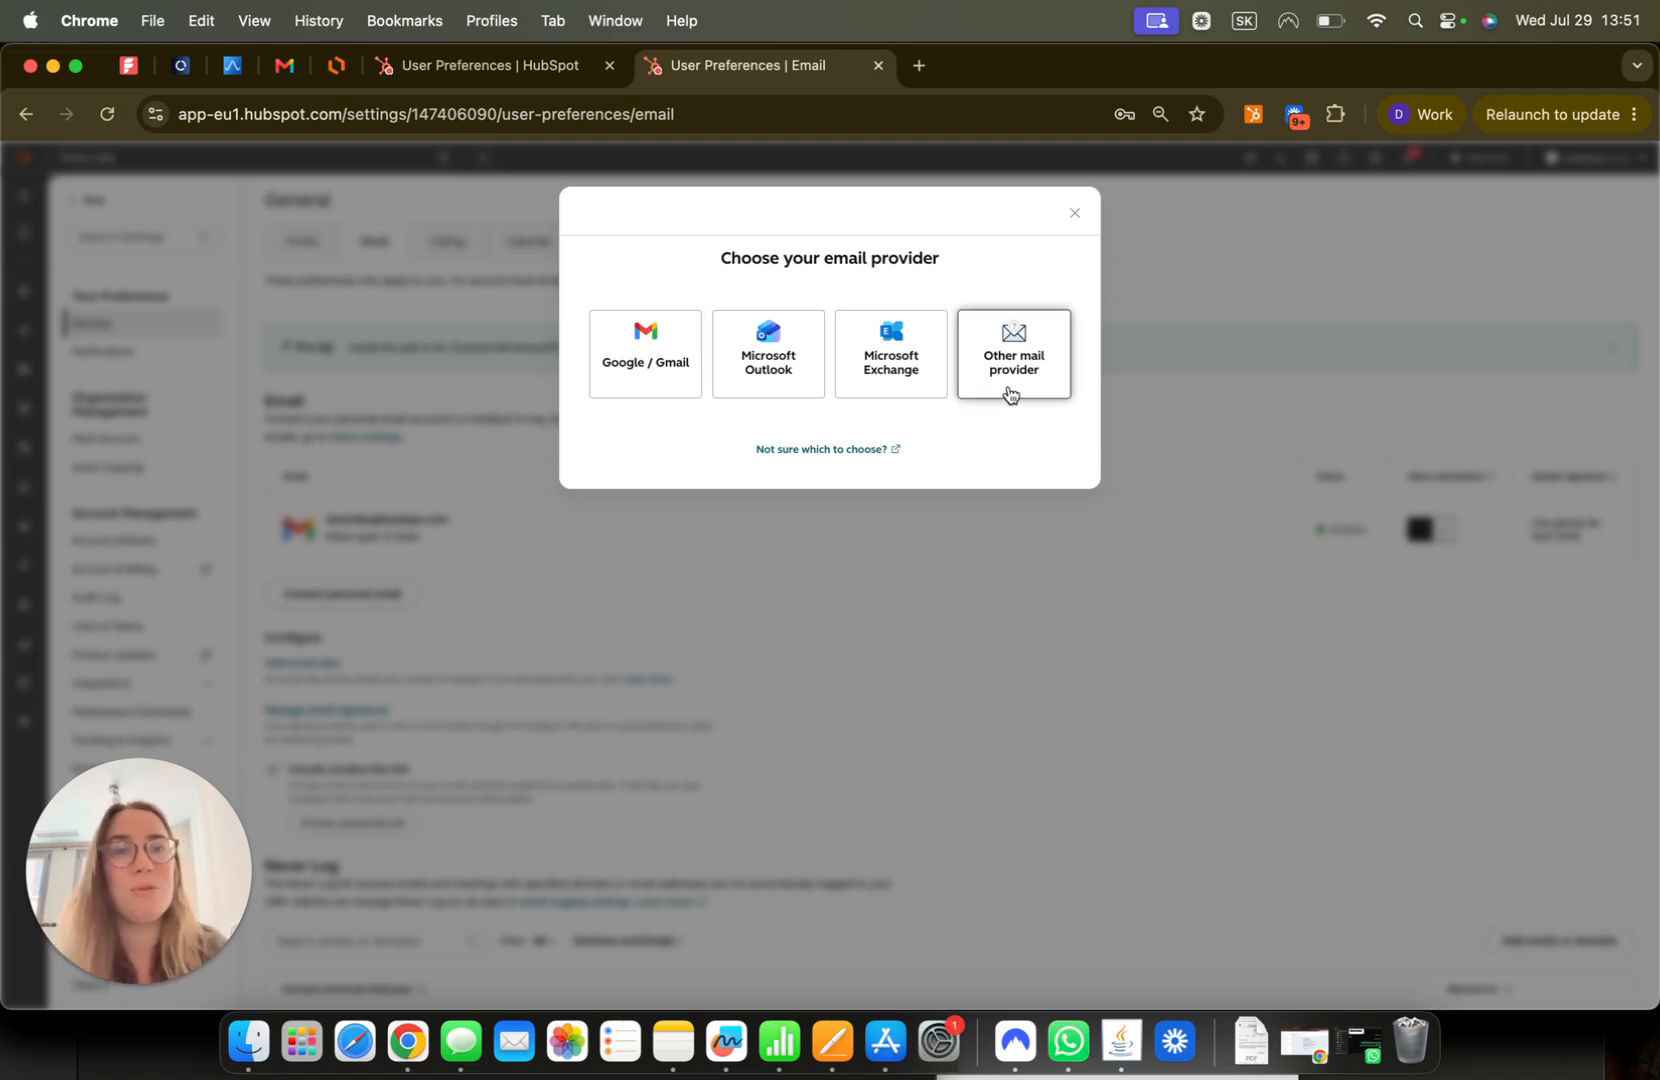
{"action": "left_click", "coordinate": [1076, 214]}
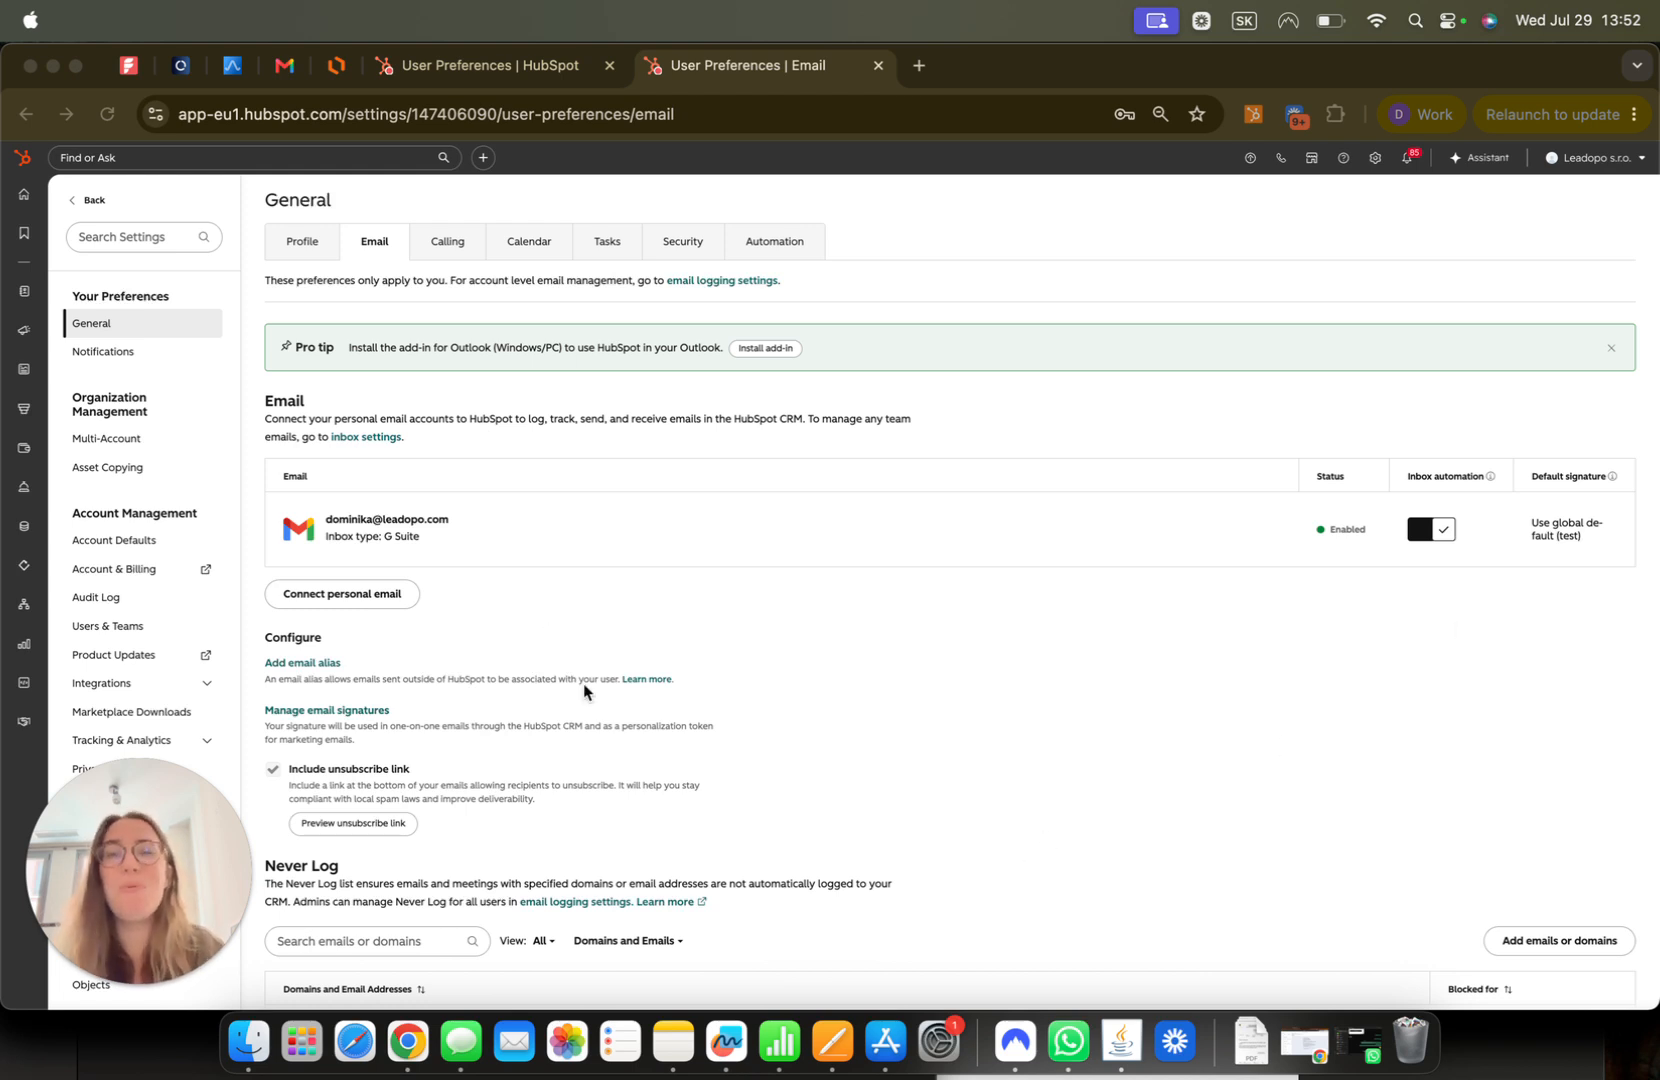
Step: Review the calendar connection, calendar sync and meeting scheduling options in the general user preferences
{"action": "left_click", "coordinate": [525, 250]}
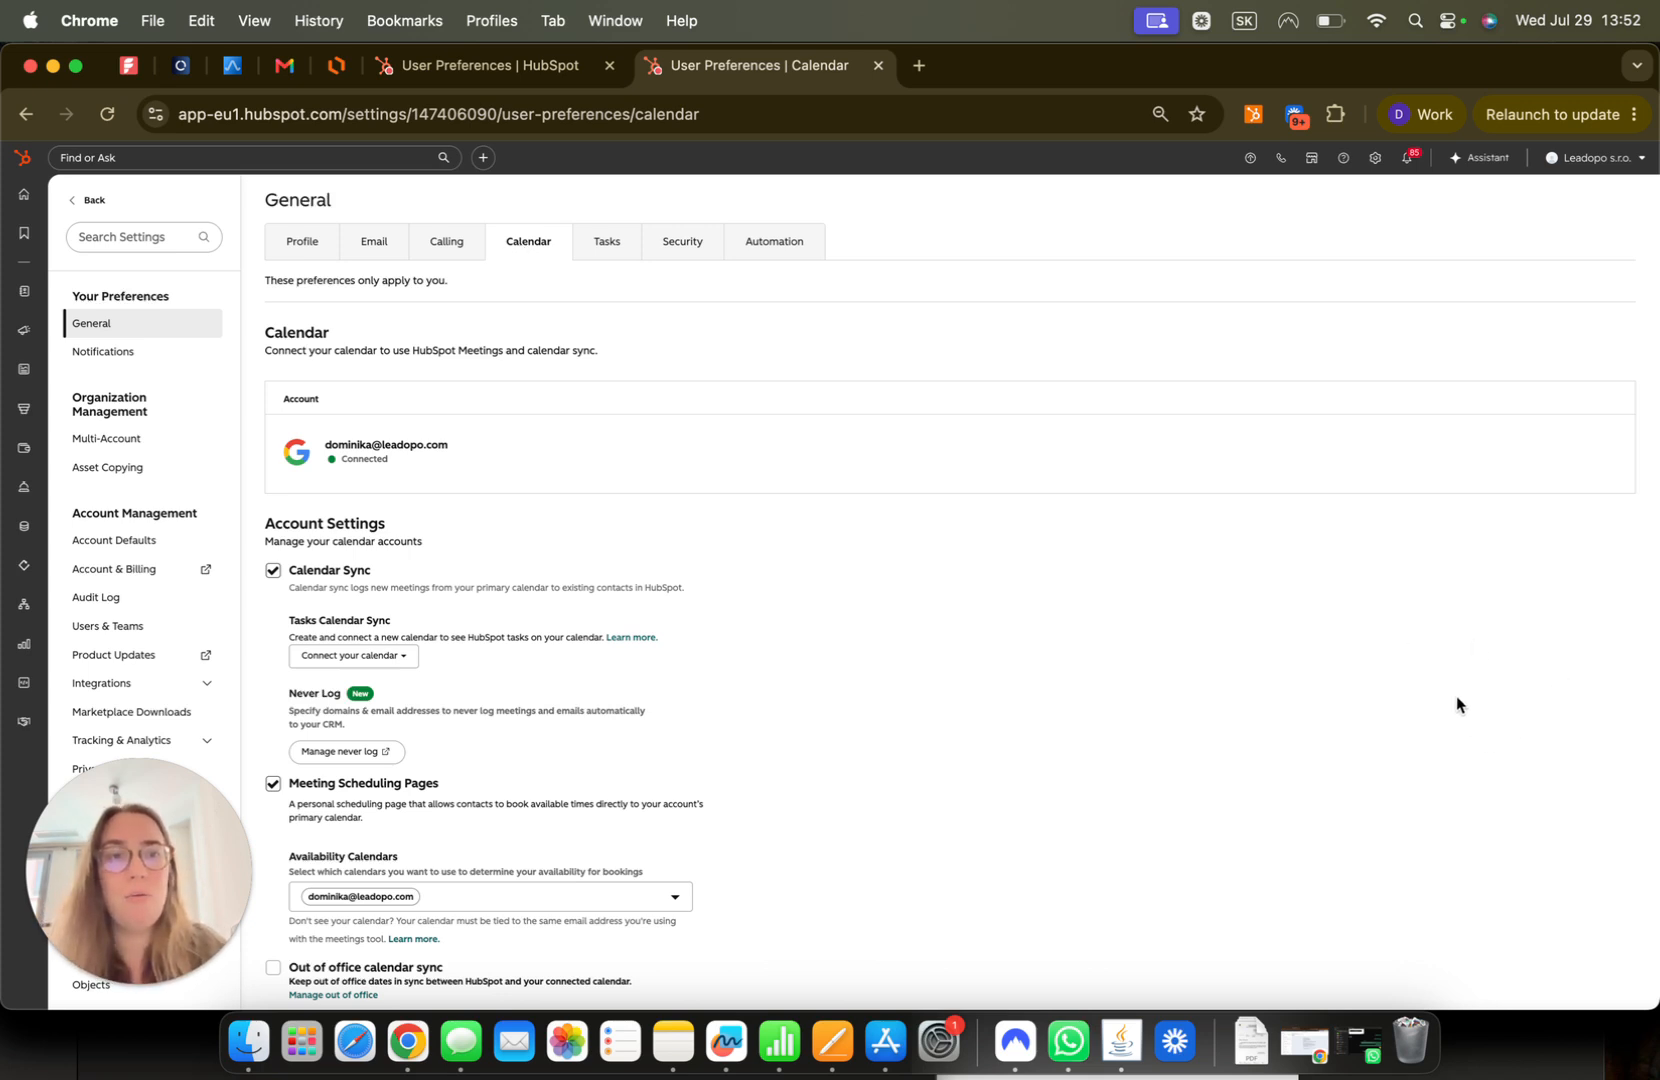
{"action": "left_click", "coordinate": [1449, 894]}
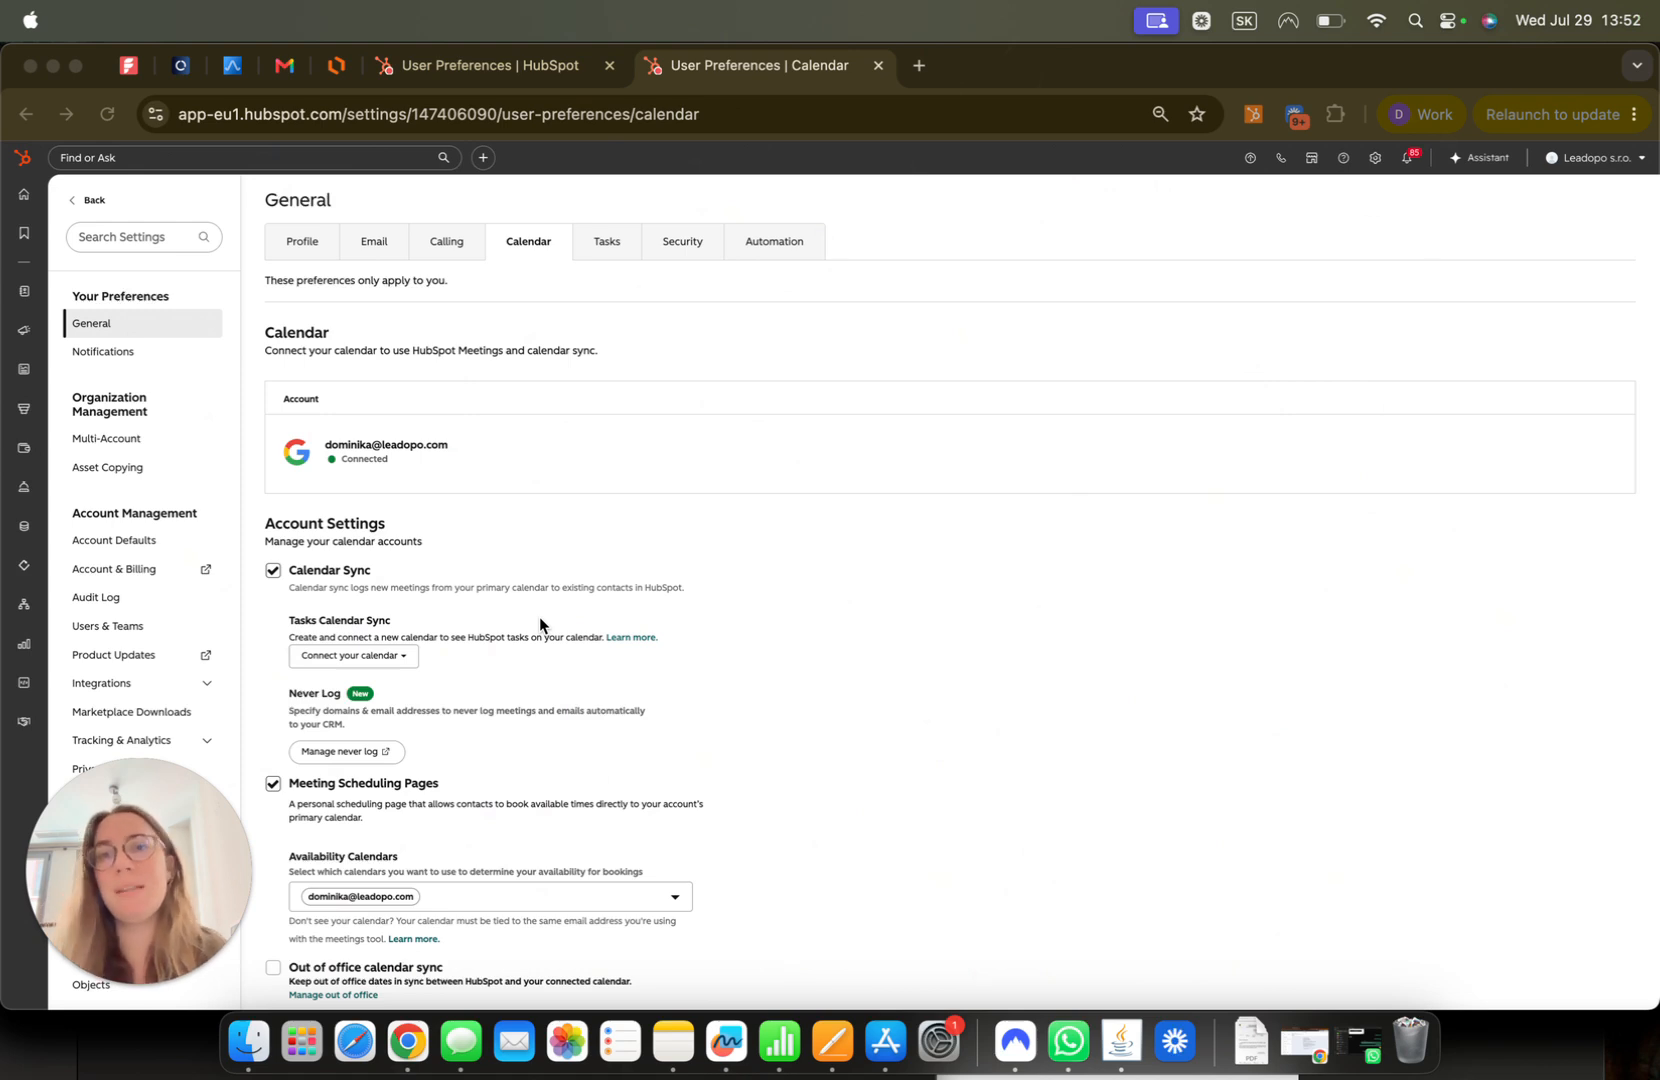
{"action": "left_click", "coordinate": [312, 243]}
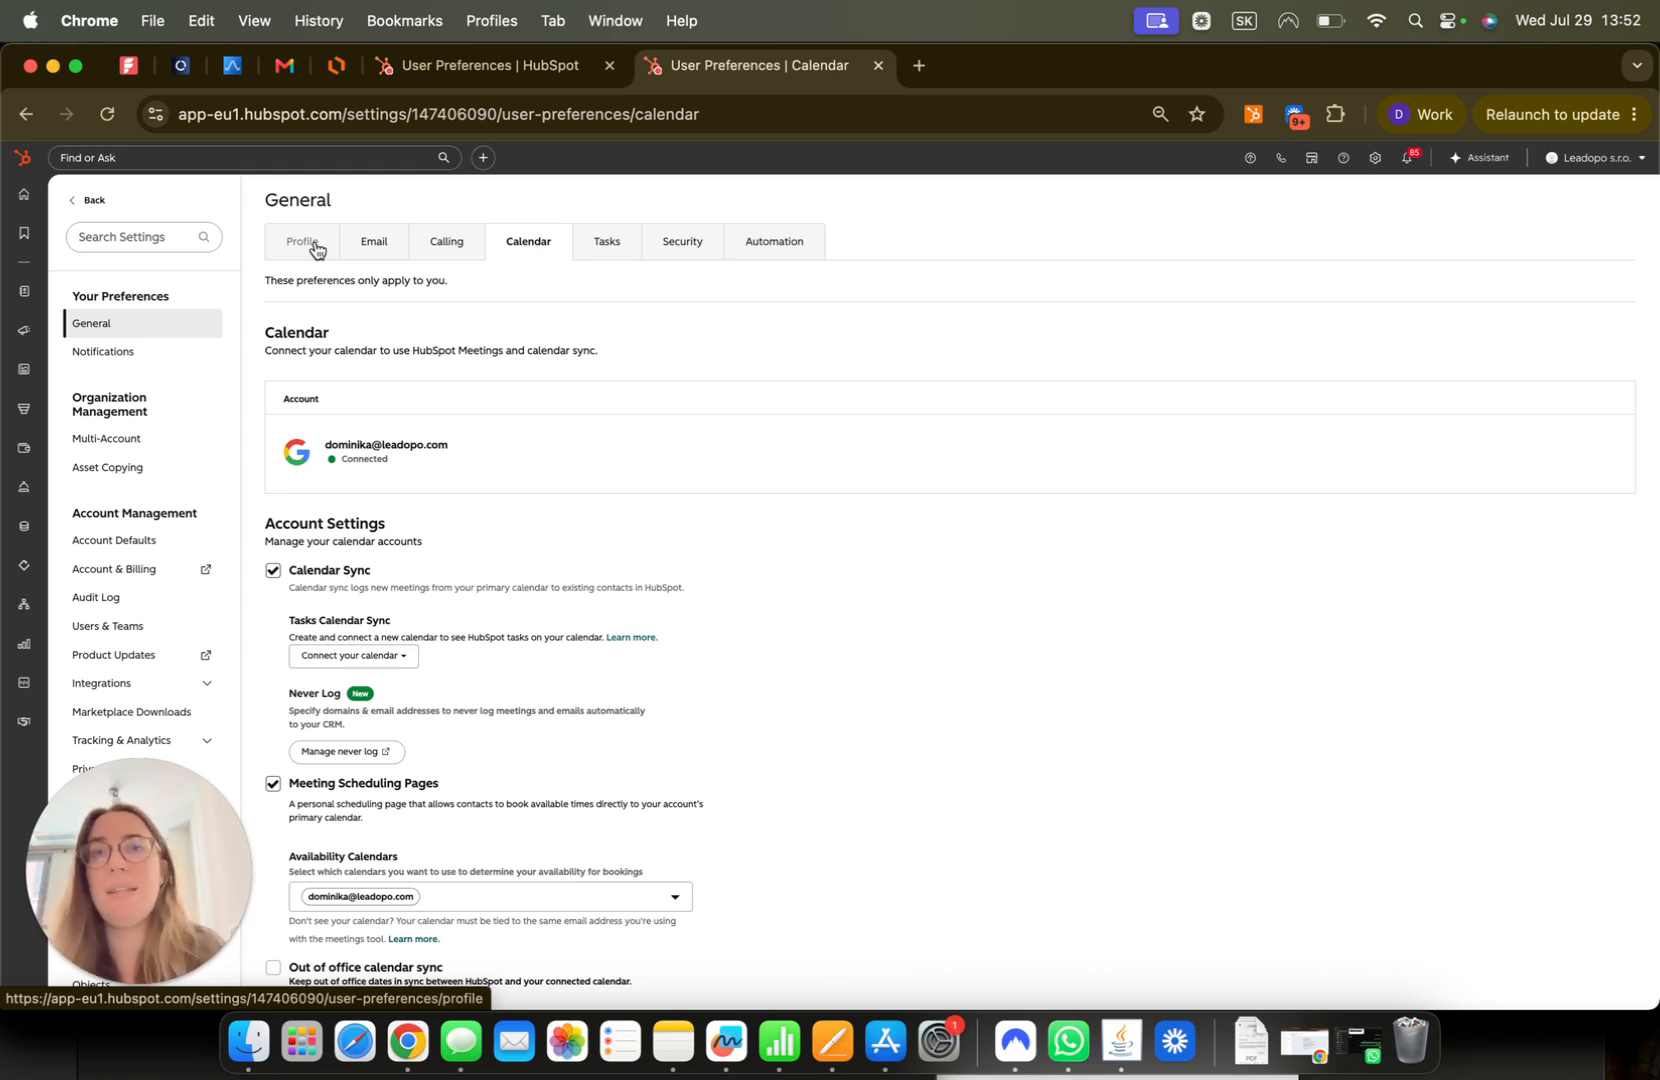
Step: Open the sales Meetings Scheduler and dismiss the browser's page translation offer
{"action": "mouse_move", "coordinate": [22, 290]}
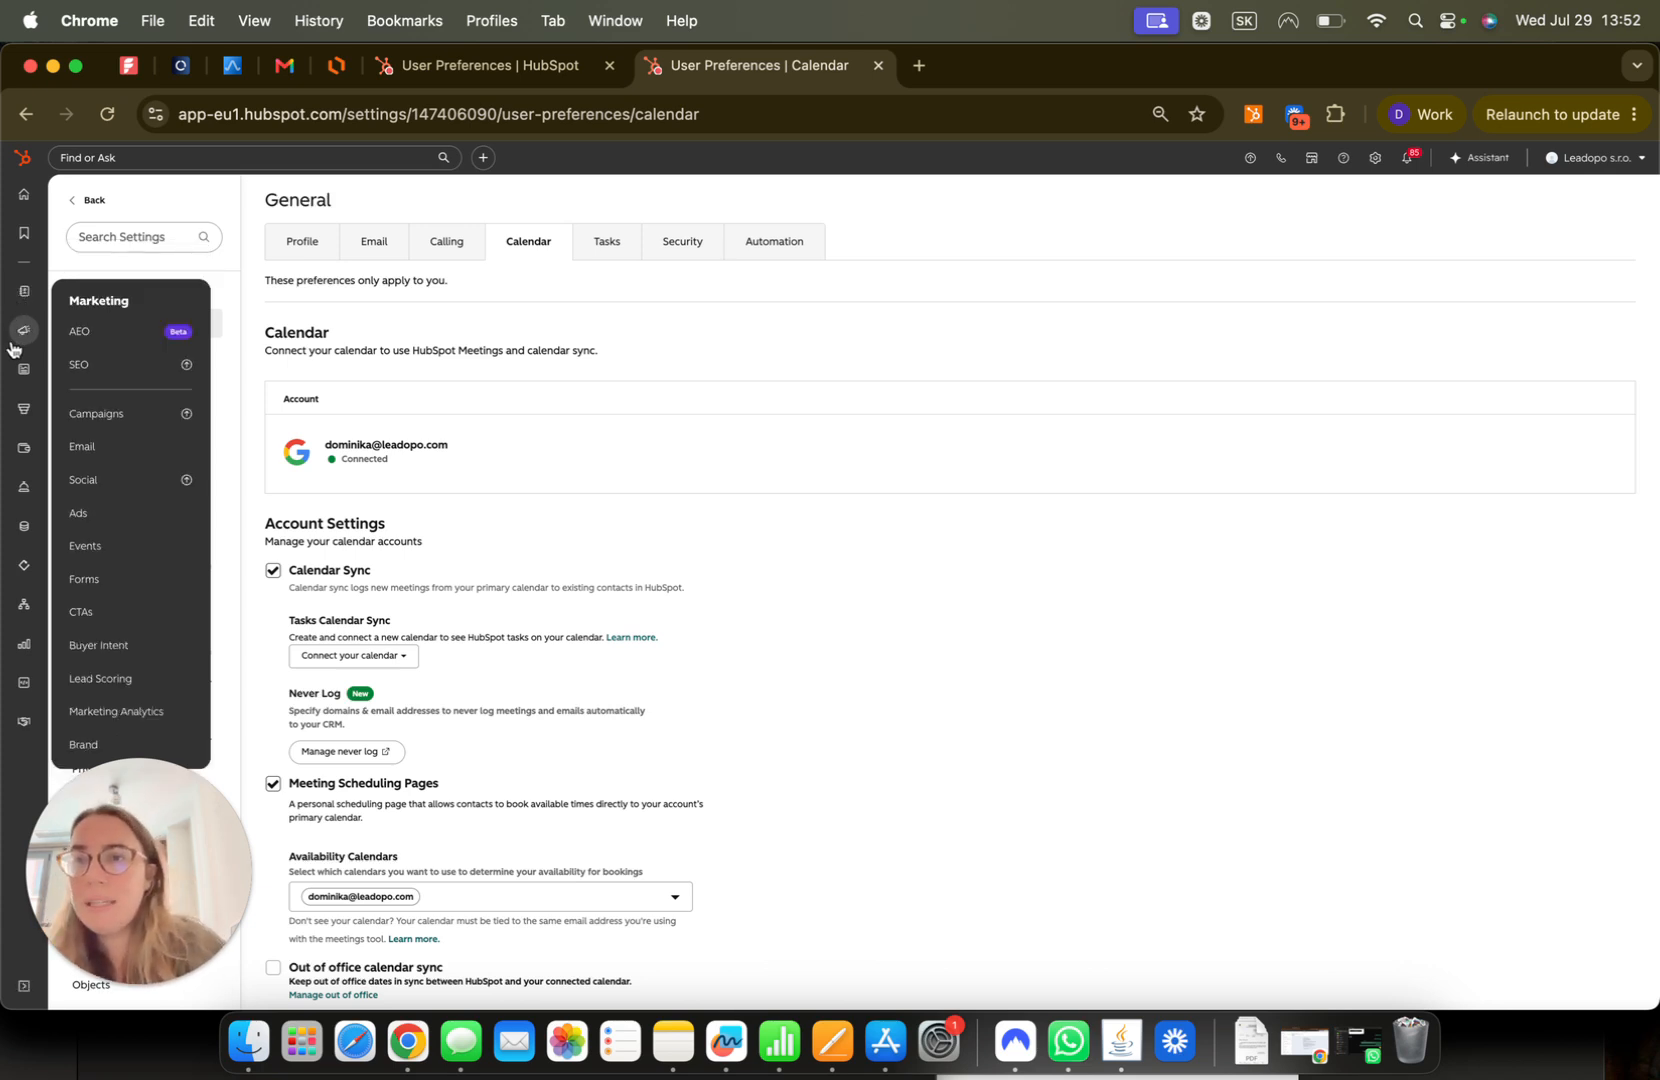
{"action": "mouse_move", "coordinate": [19, 376]}
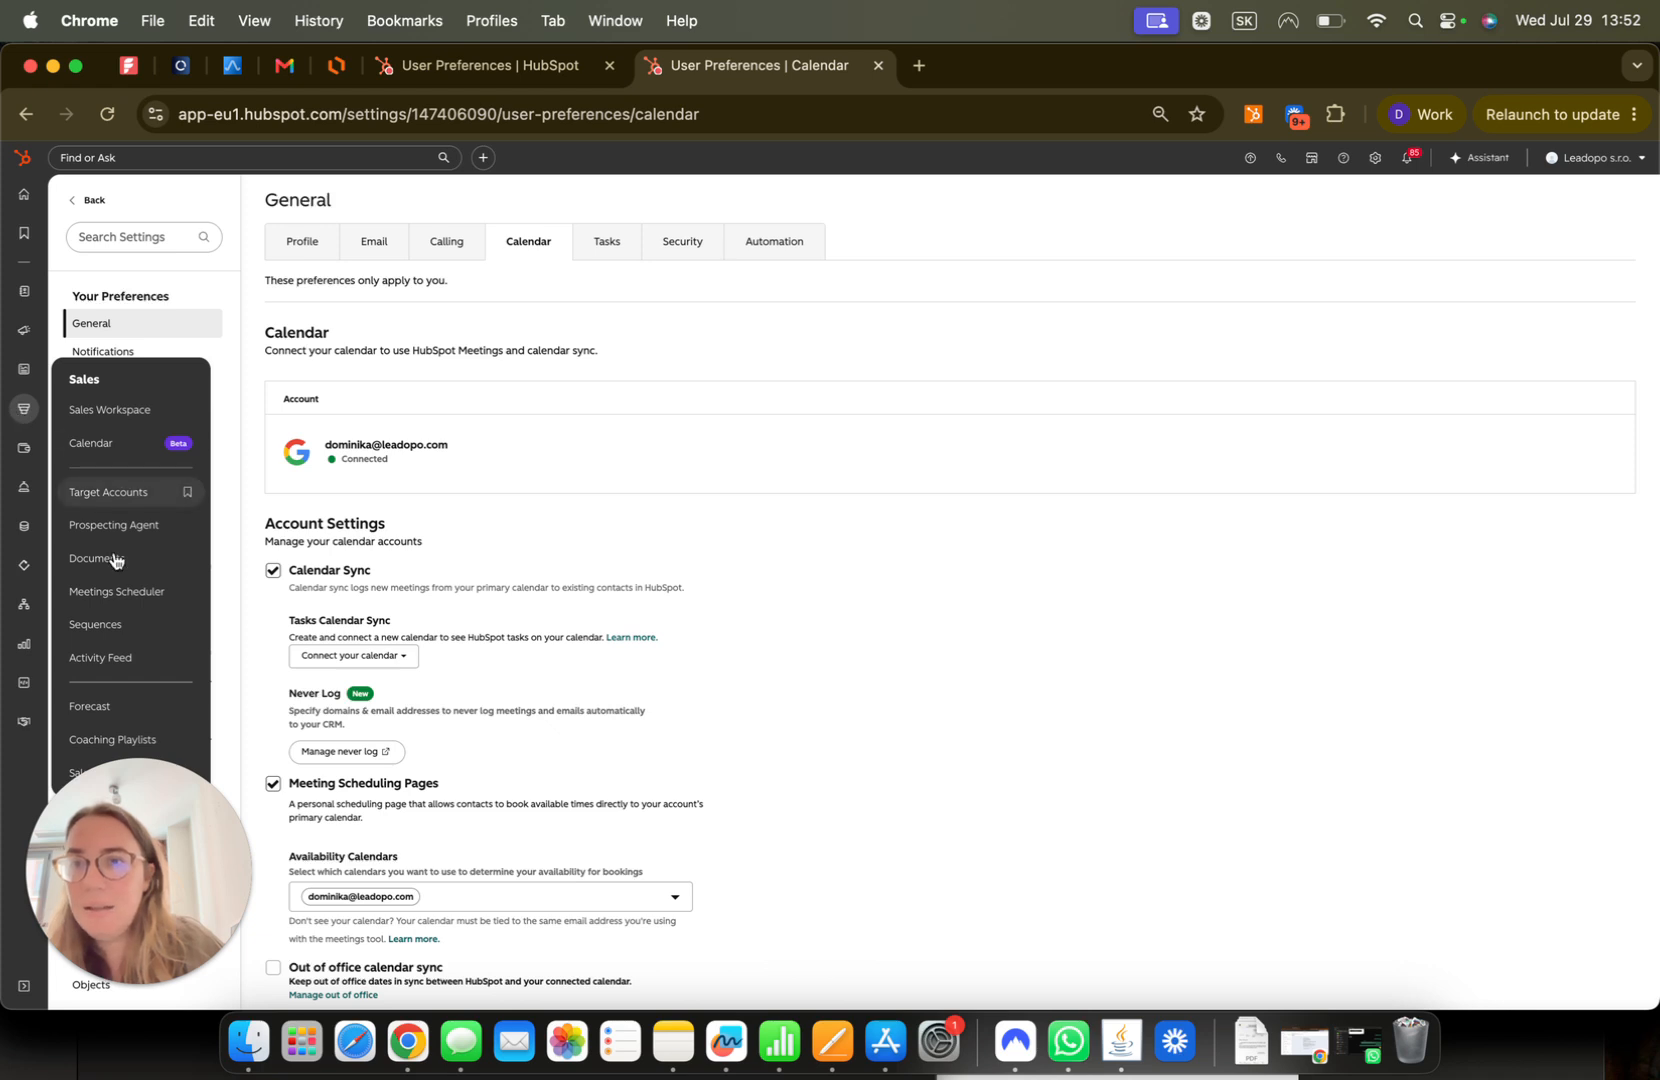
{"action": "left_click", "coordinate": [111, 598]}
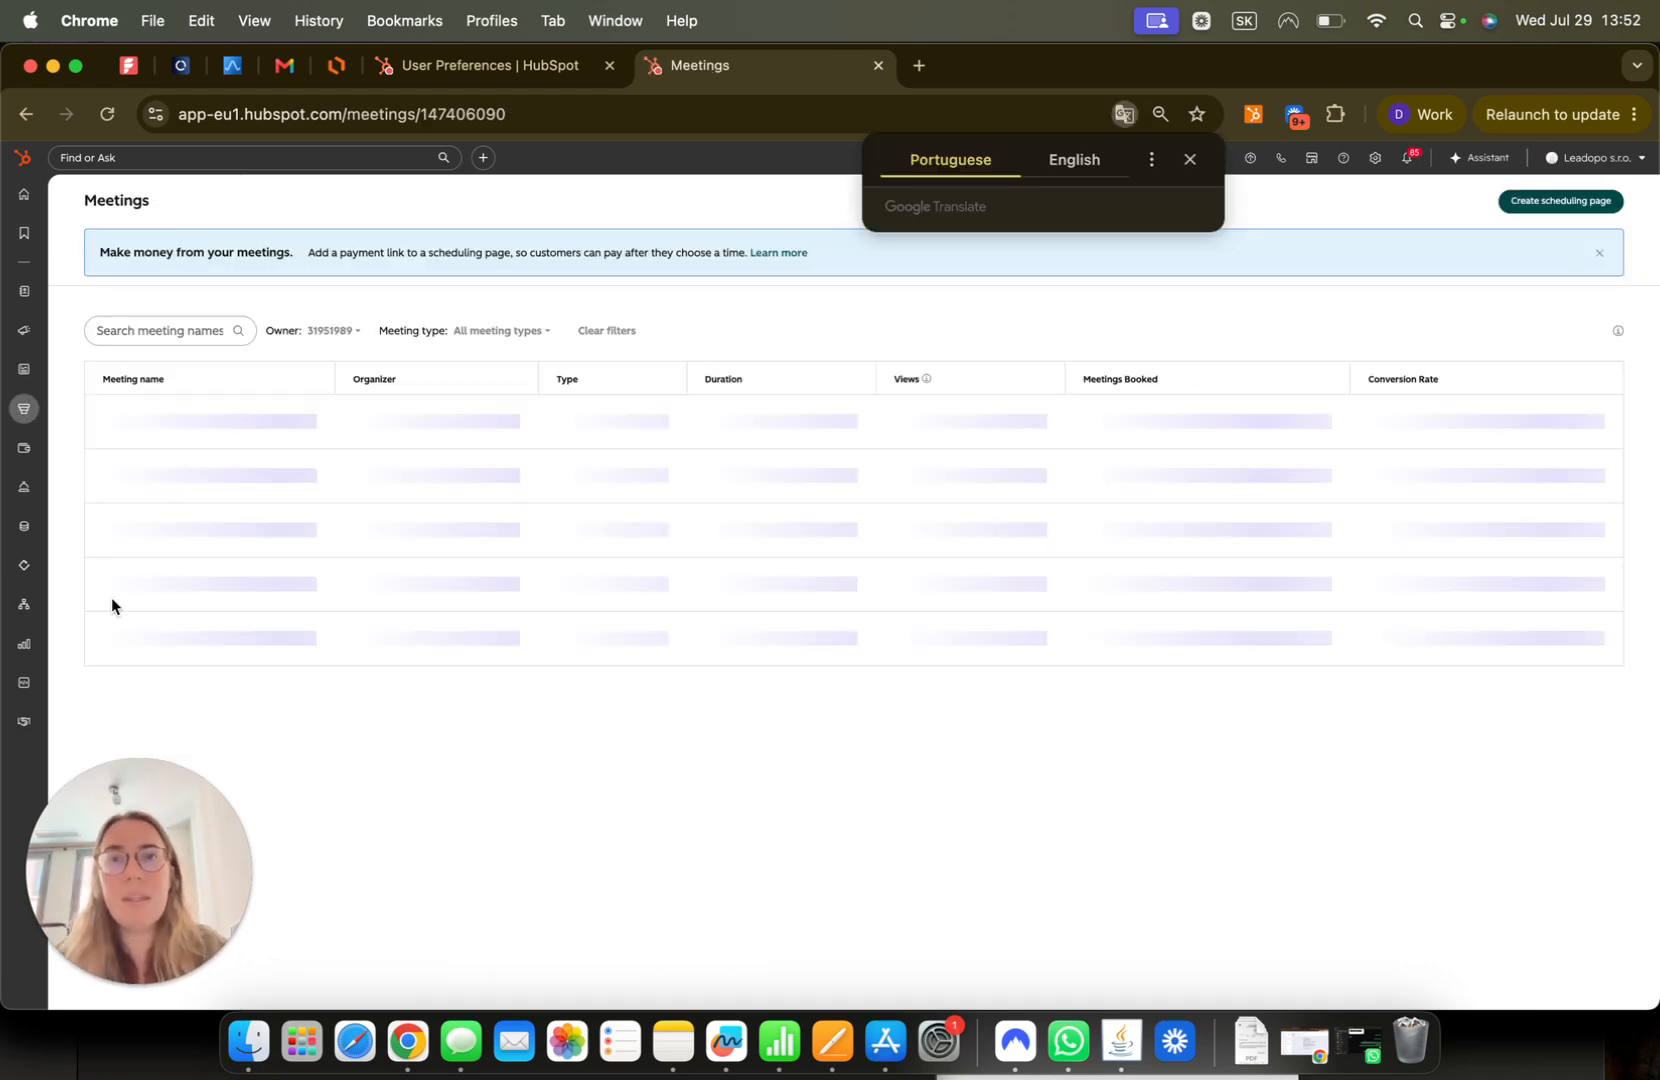
{"action": "left_click", "coordinate": [1190, 159]}
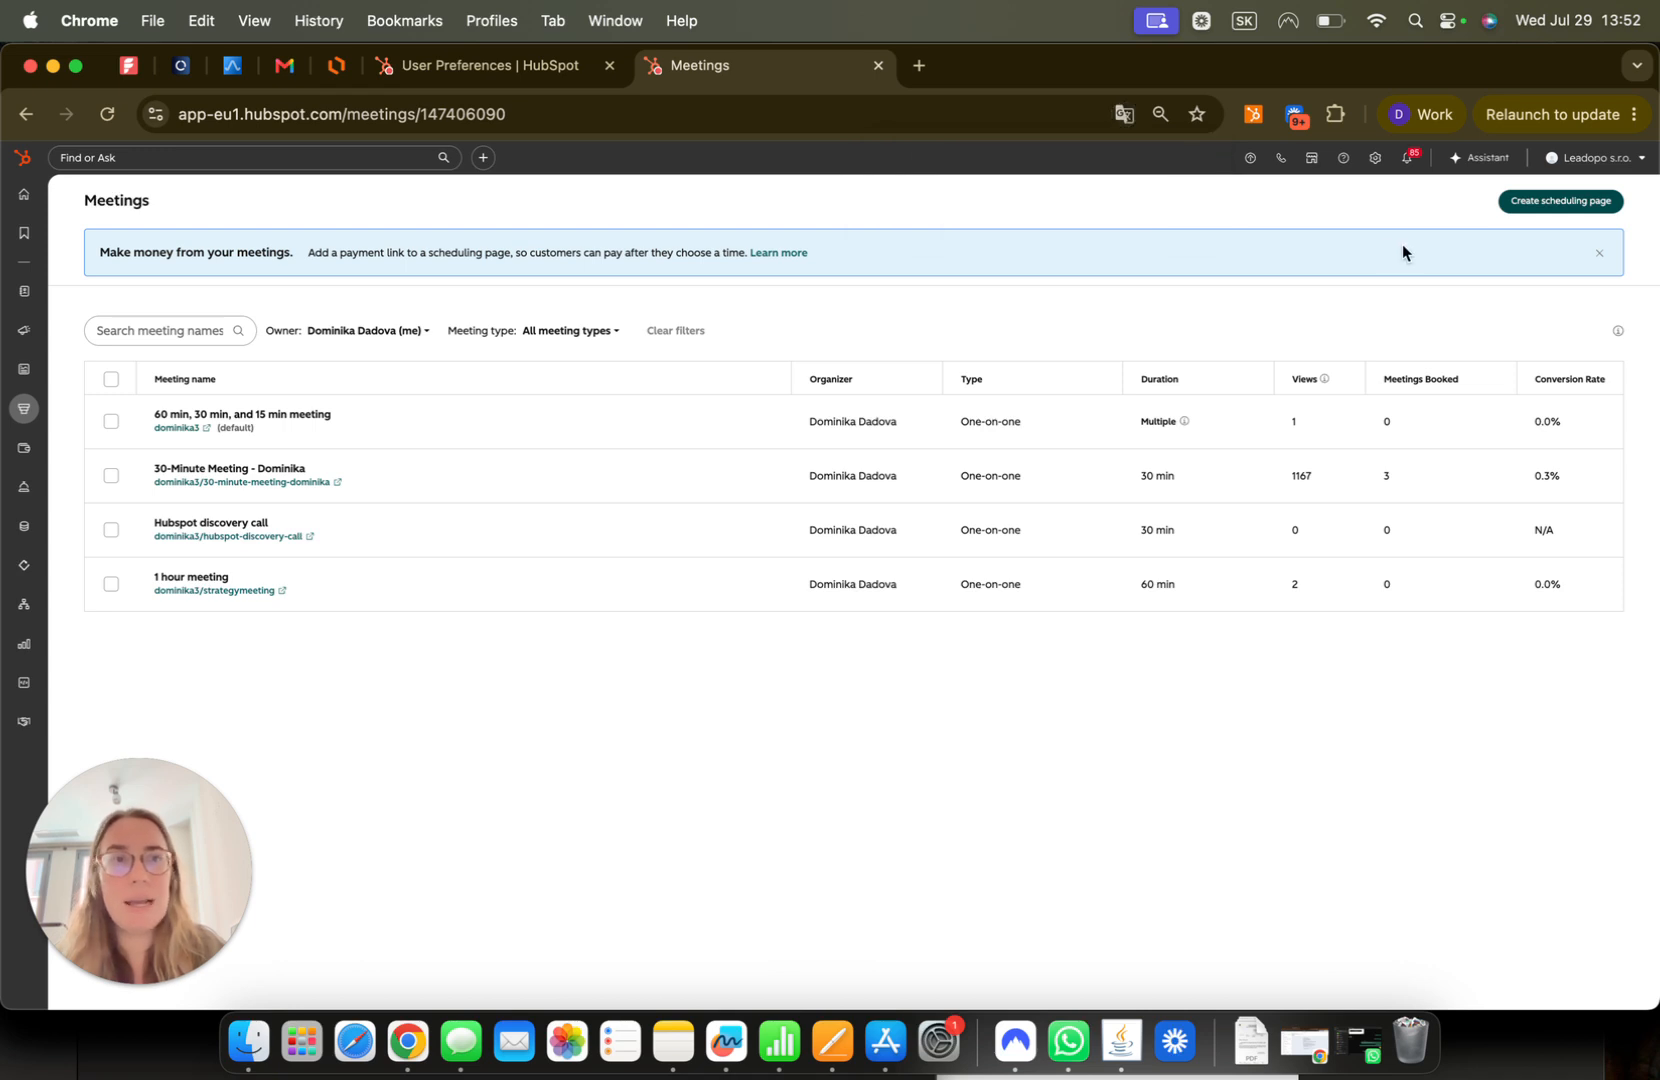
Step: Create a one-on-one scheduling page with the internal name "30 minutes meeting"
{"action": "left_click", "coordinate": [1518, 208]}
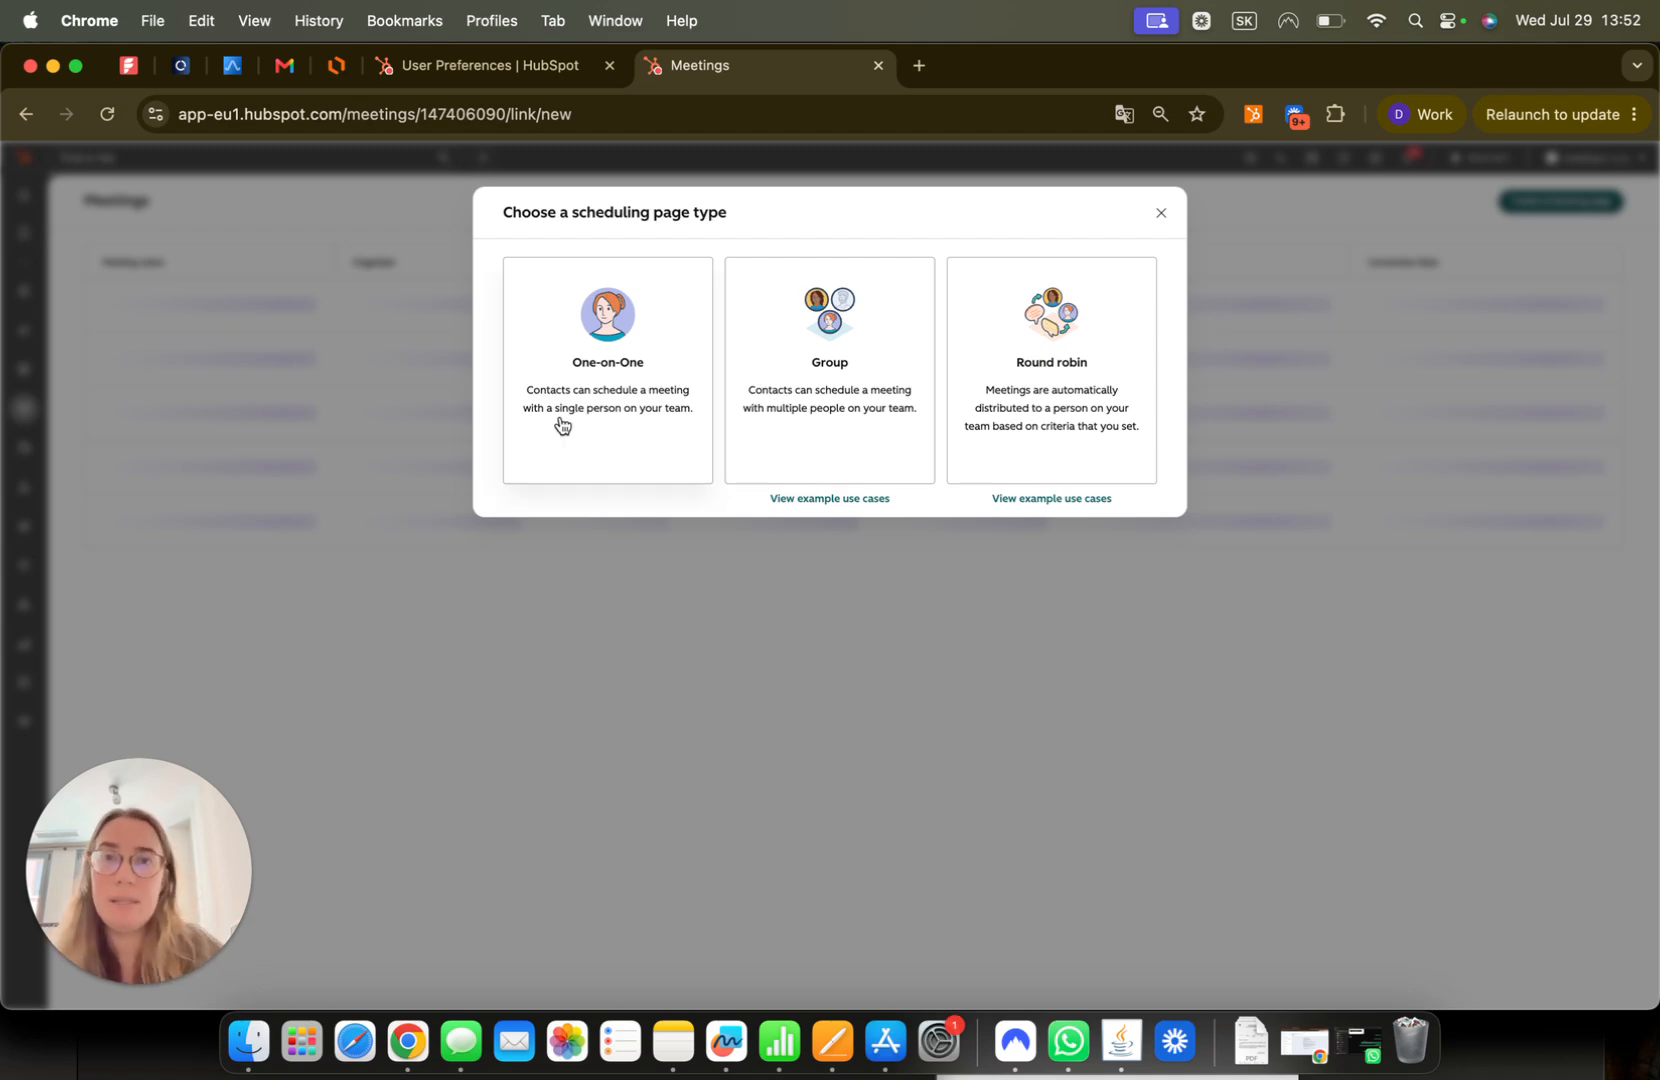
{"action": "left_click", "coordinate": [581, 432]}
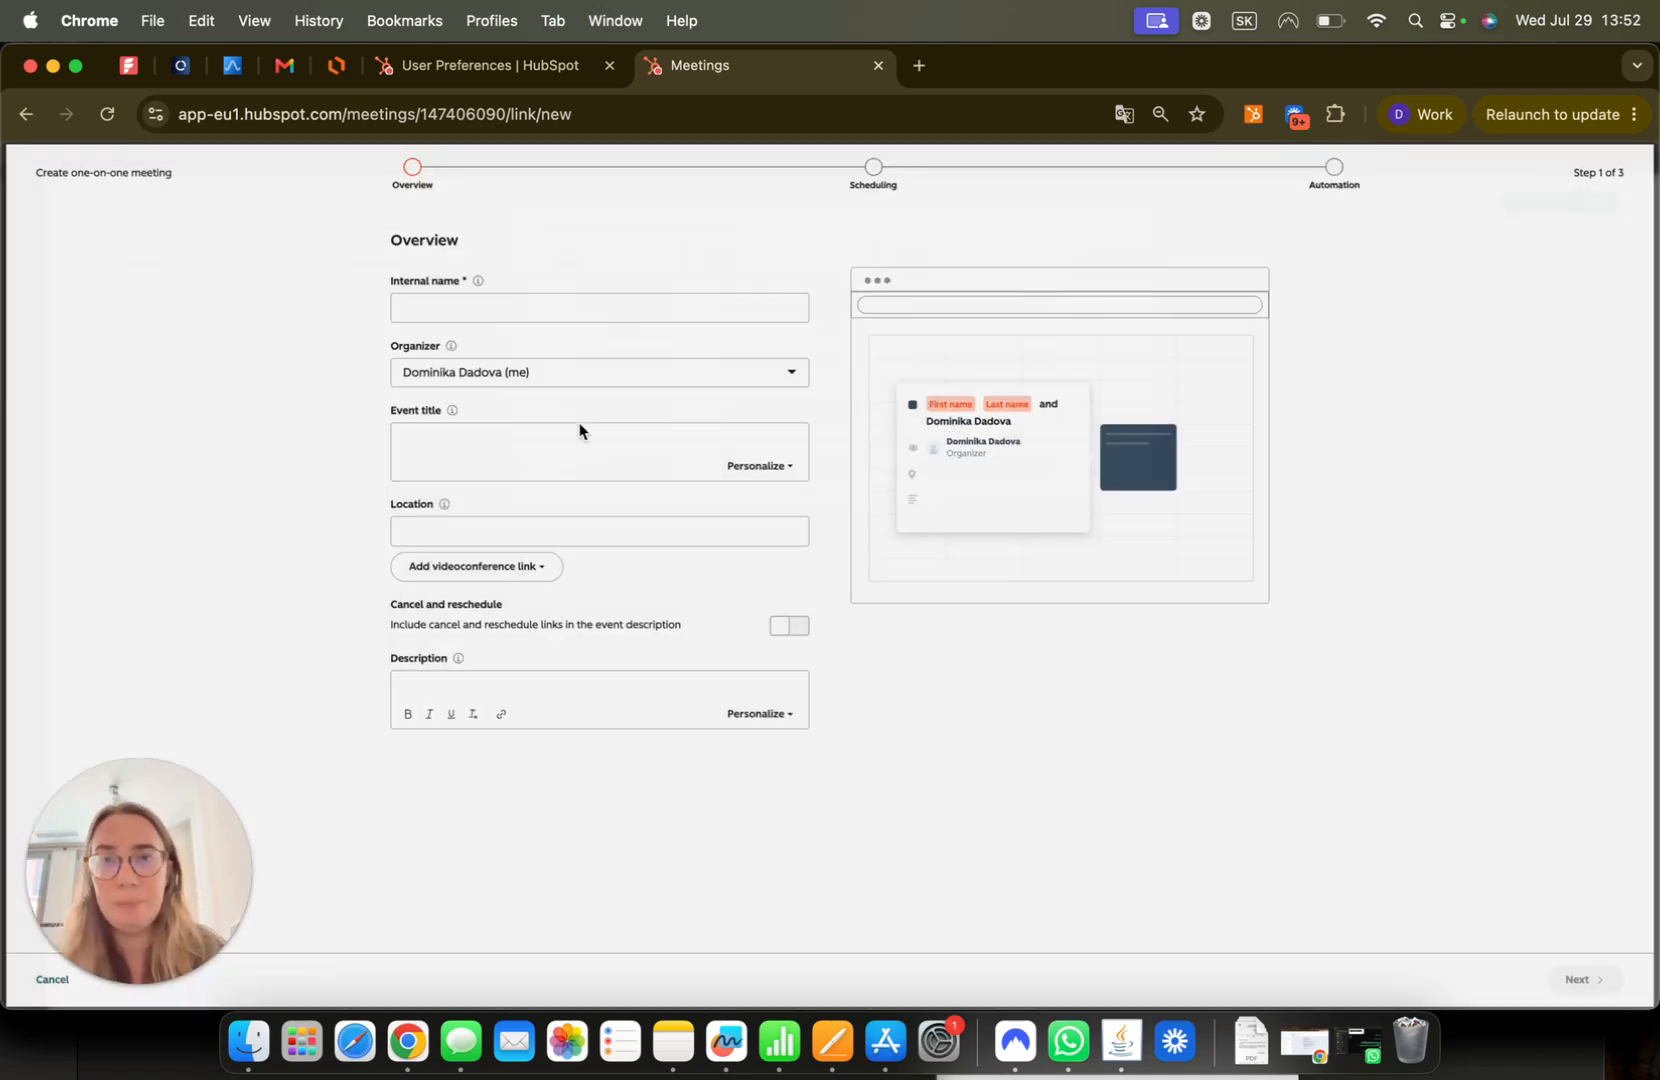
{"action": "left_click", "coordinate": [587, 305]}
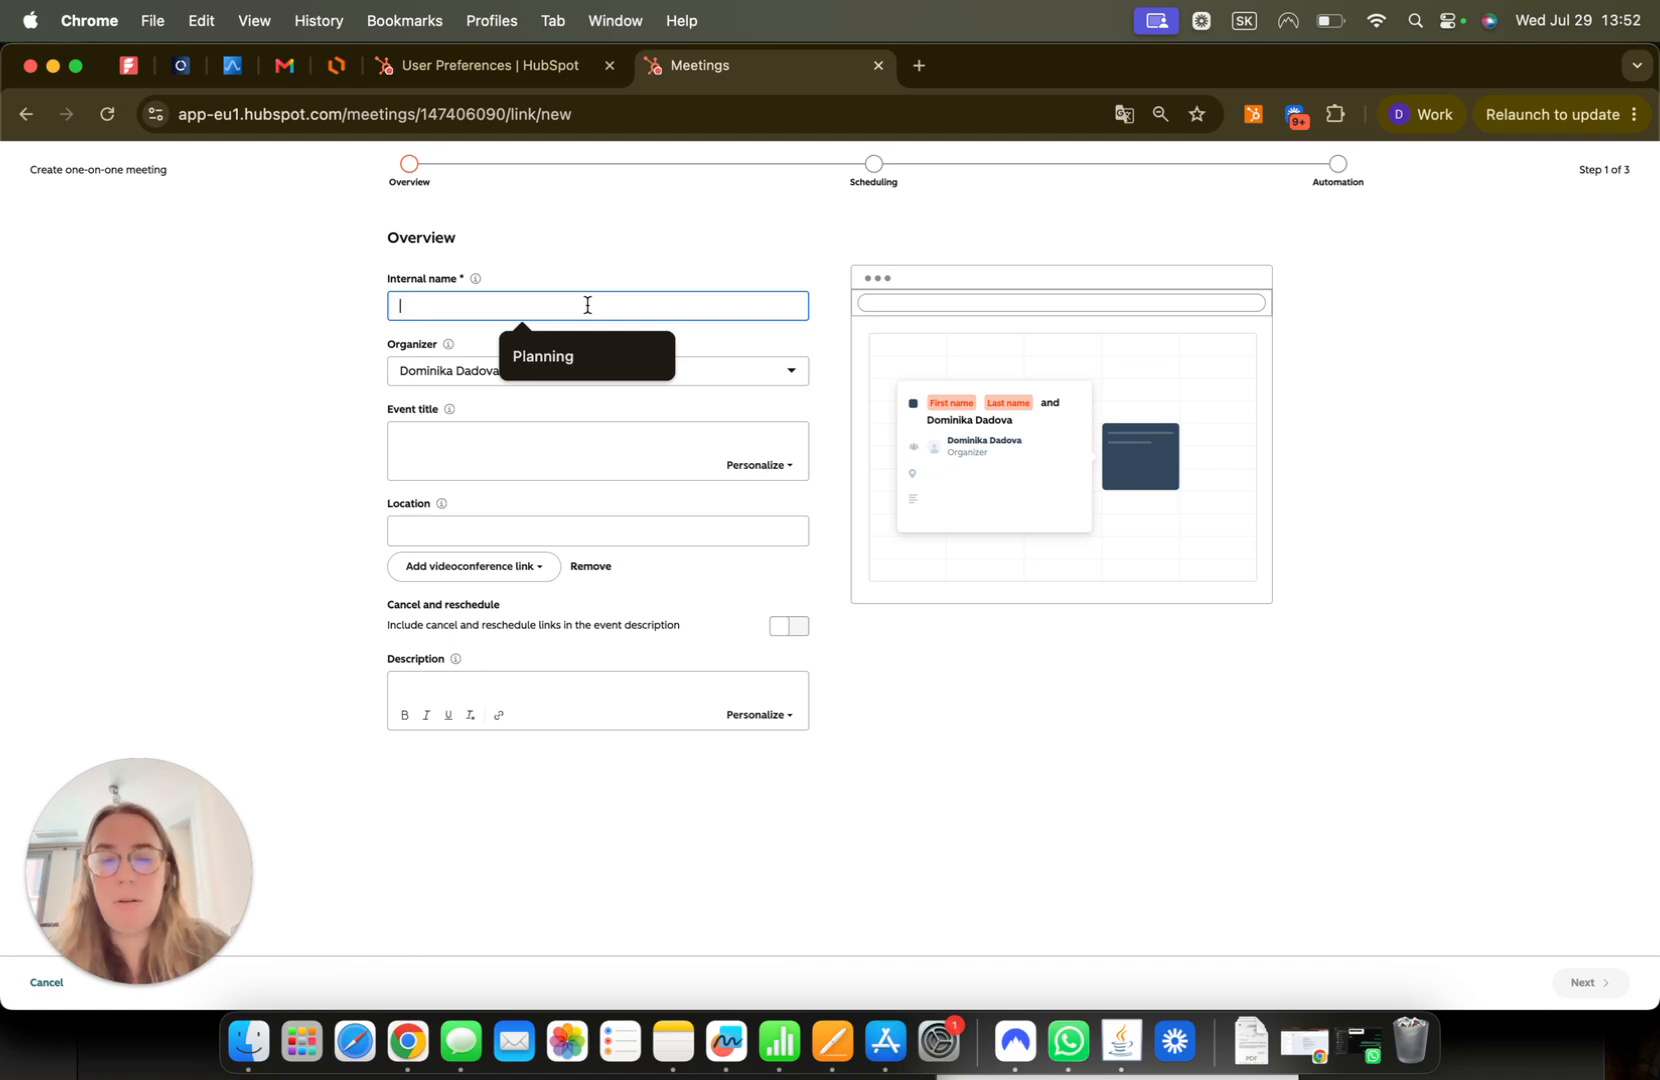
{"action": "type", "text": "30 minut"}
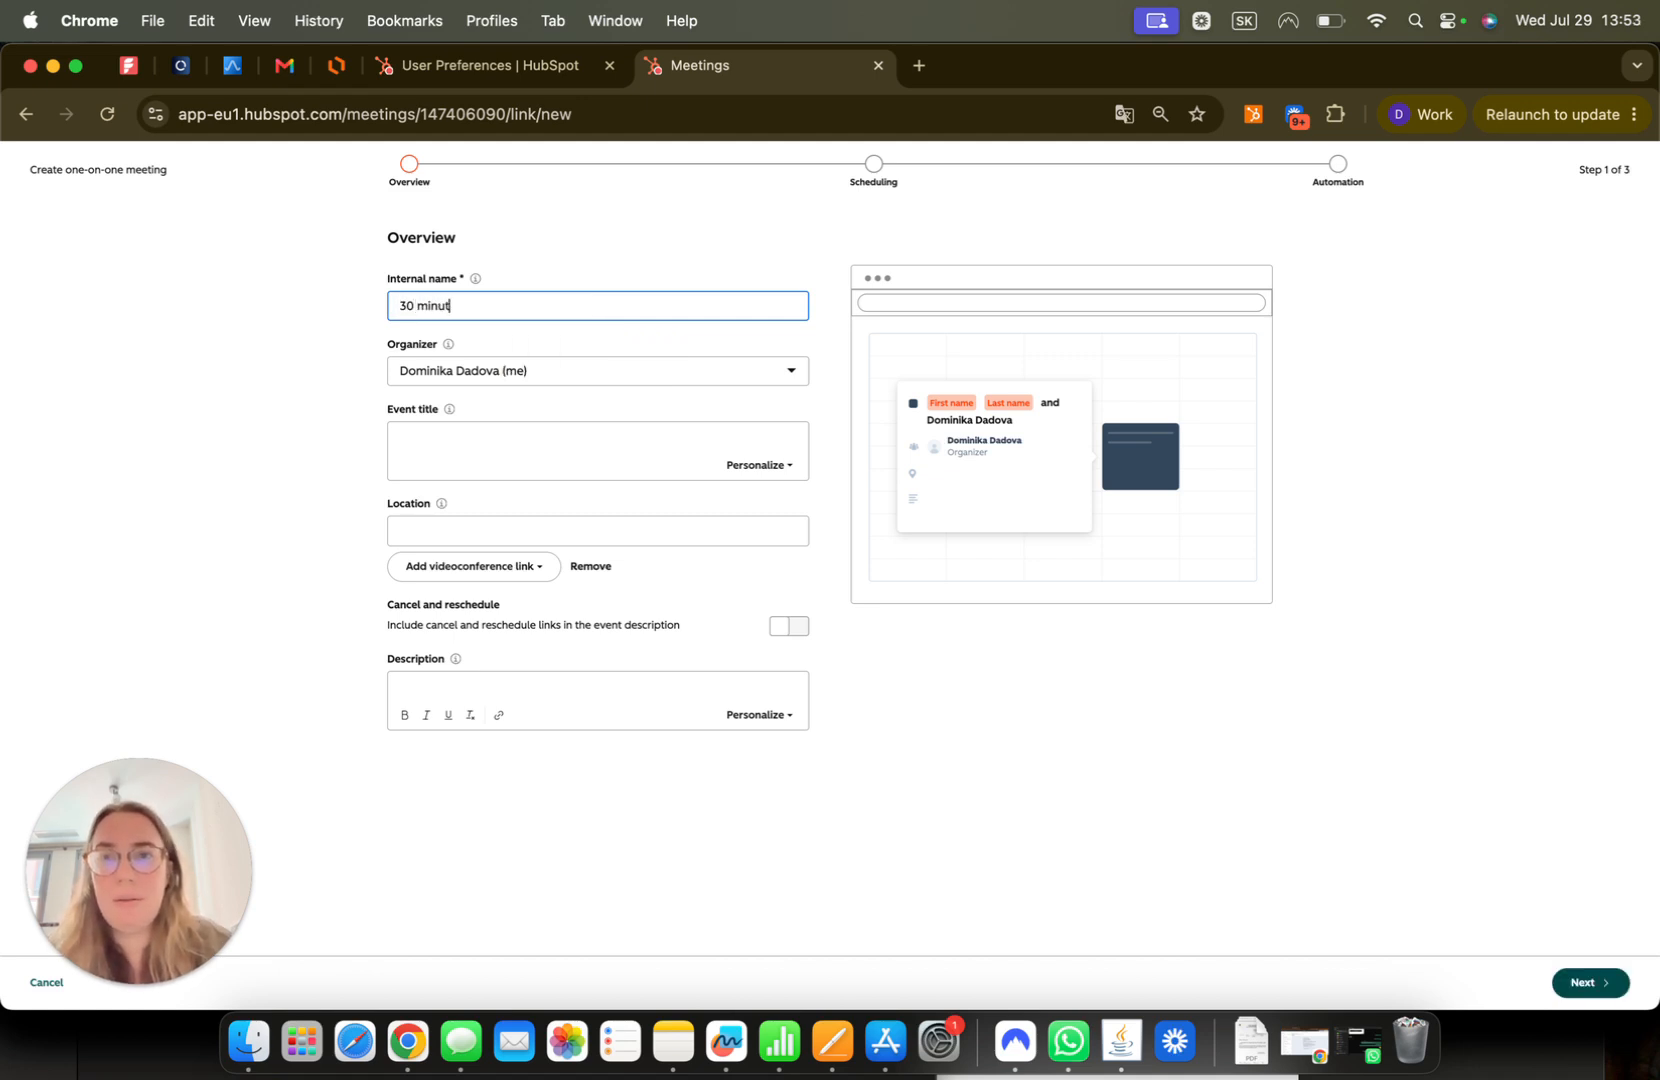
{"action": "type", "text": "es meeting"}
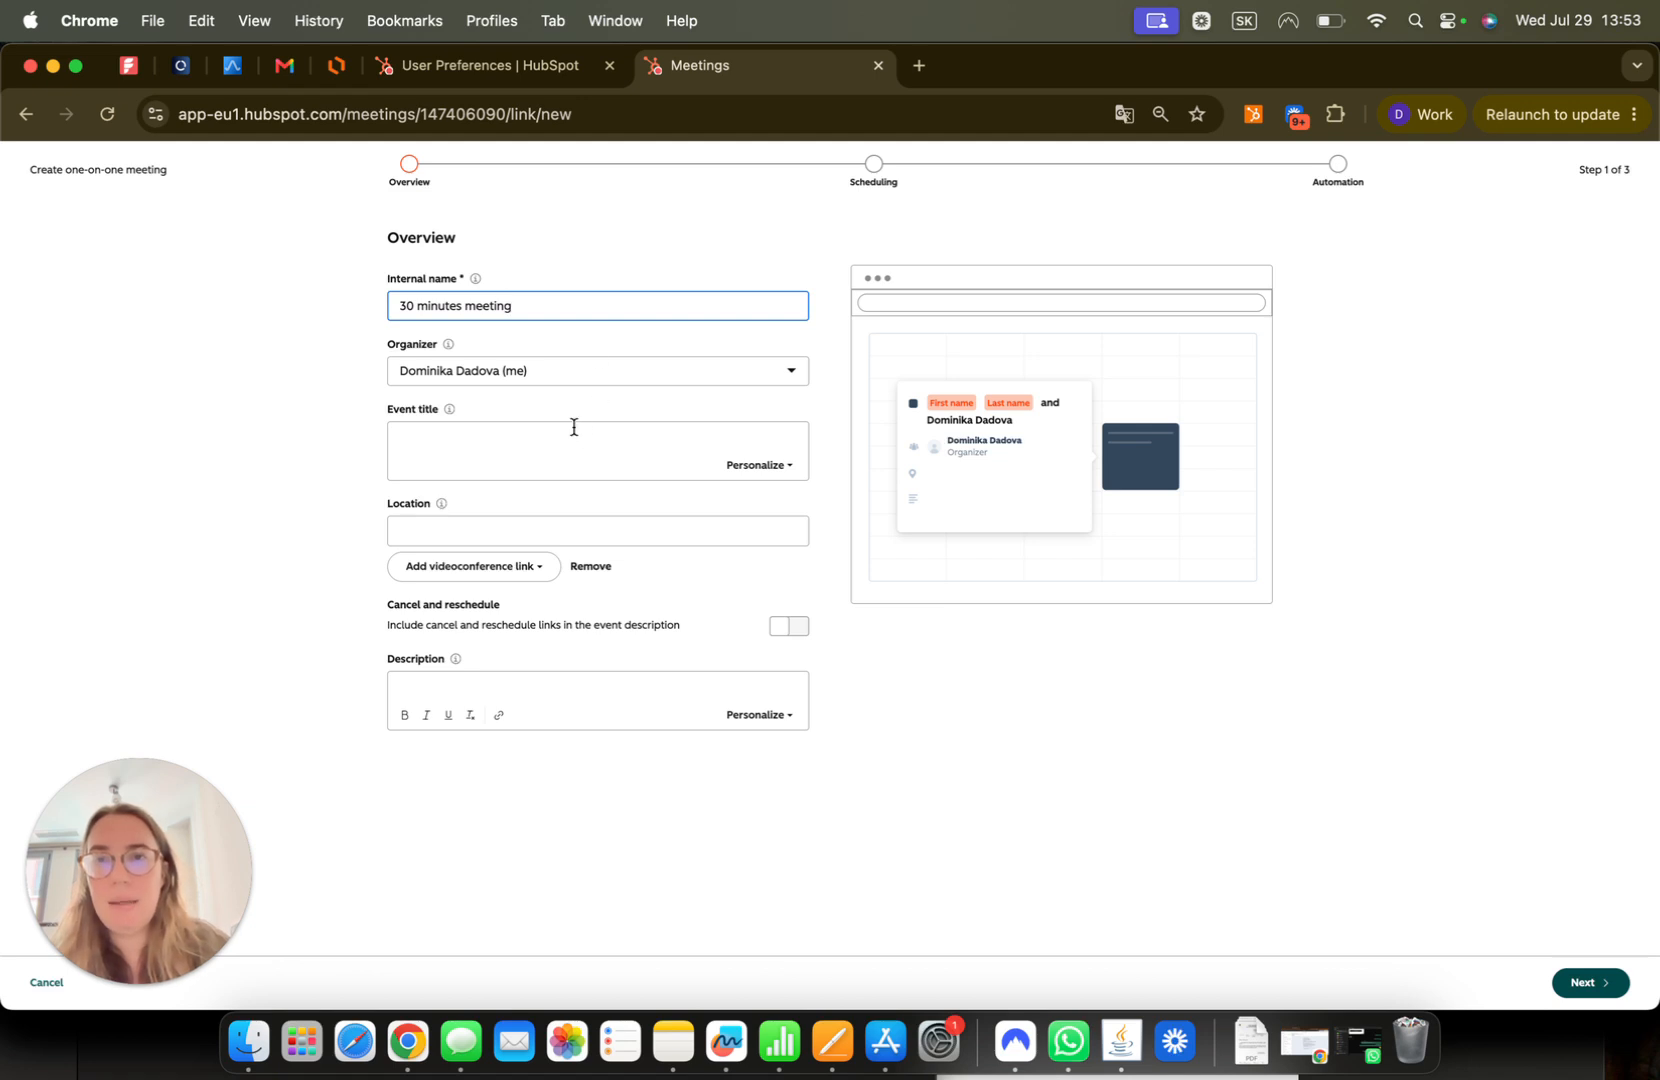
Step: Set the event title to "Leadopo x" followed by the "Company: Company name" personalization token
{"action": "left_click", "coordinate": [575, 432]}
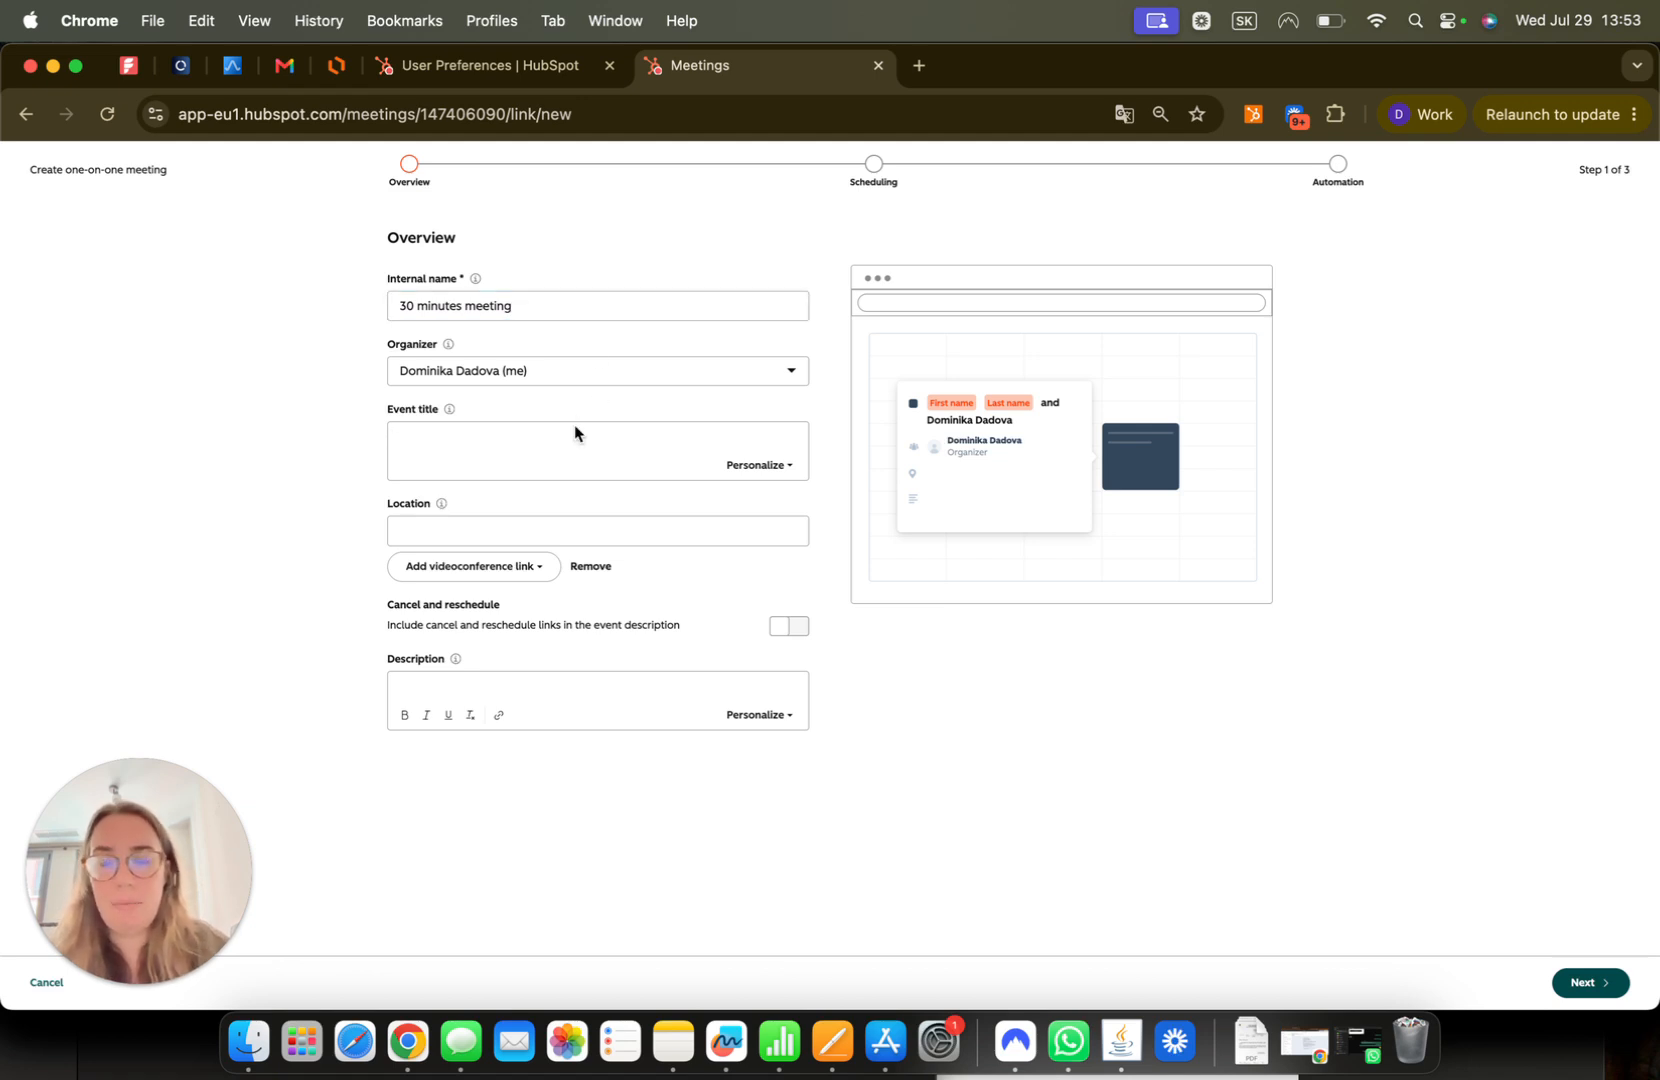
{"action": "type", "text": "Leadopo x"}
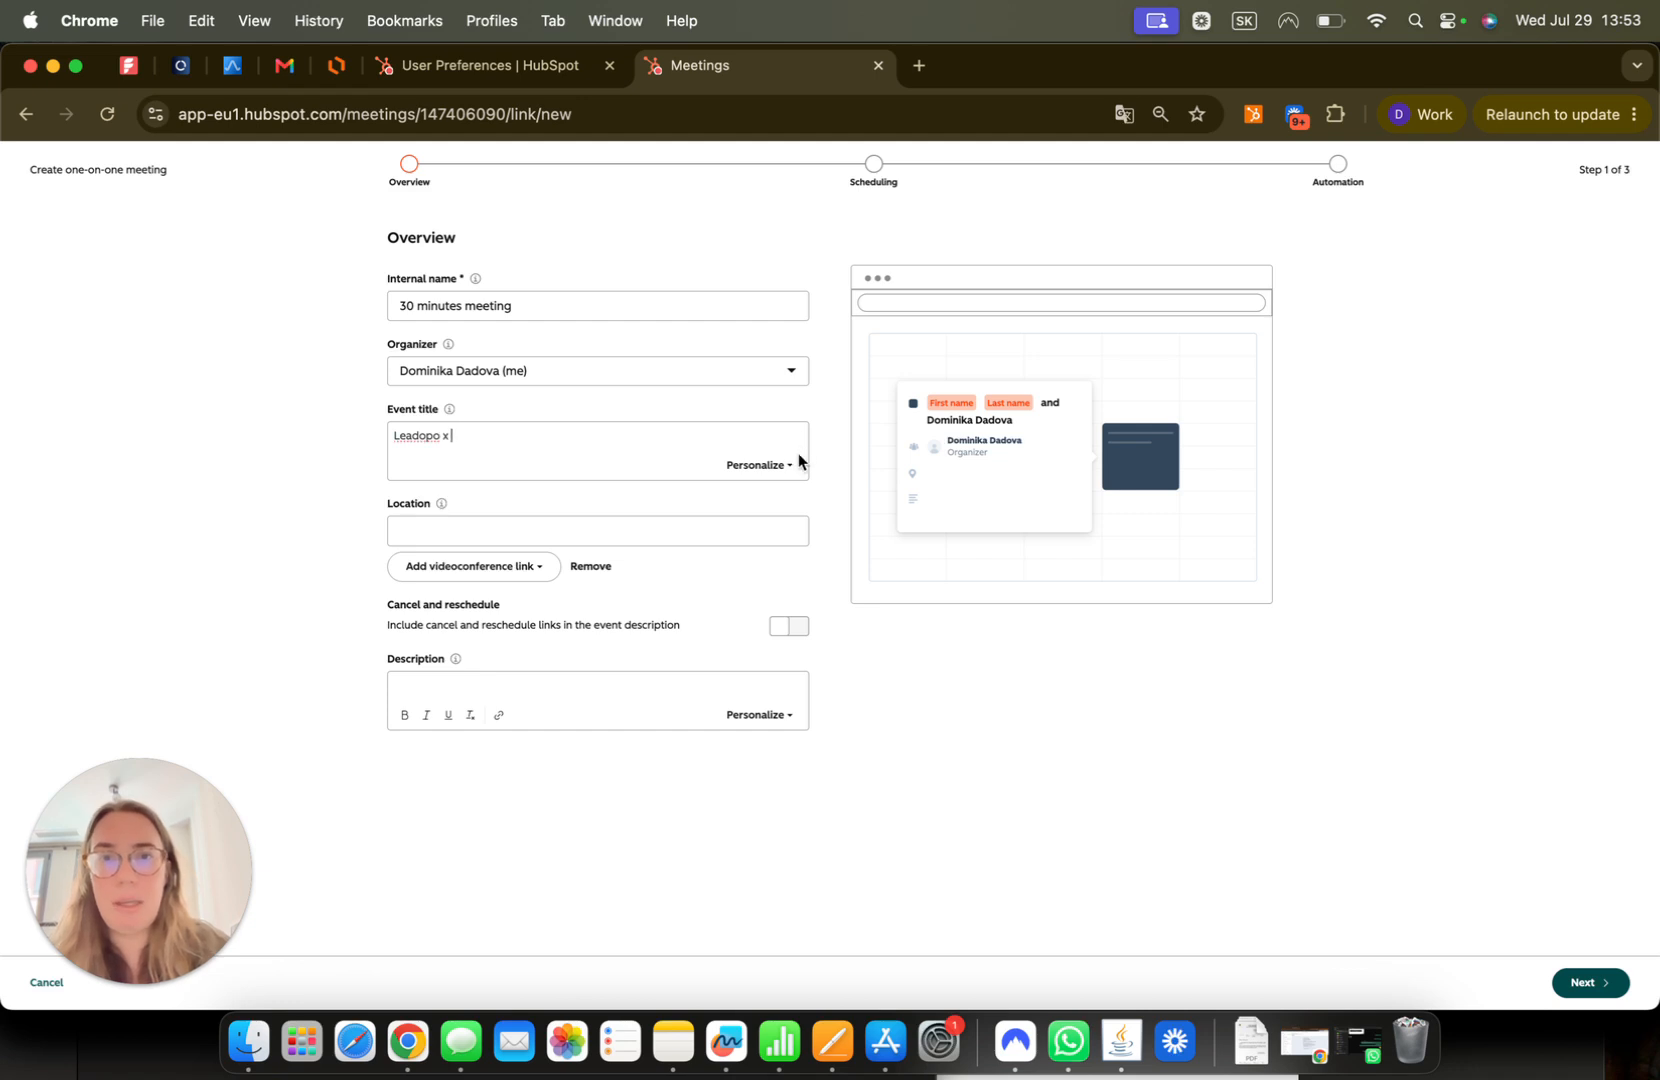
{"action": "left_click", "coordinate": [785, 465]}
{"action": "left_click", "coordinate": [823, 567]}
{"action": "type", "text": "comp"}
{"action": "left_click", "coordinate": [850, 683]}
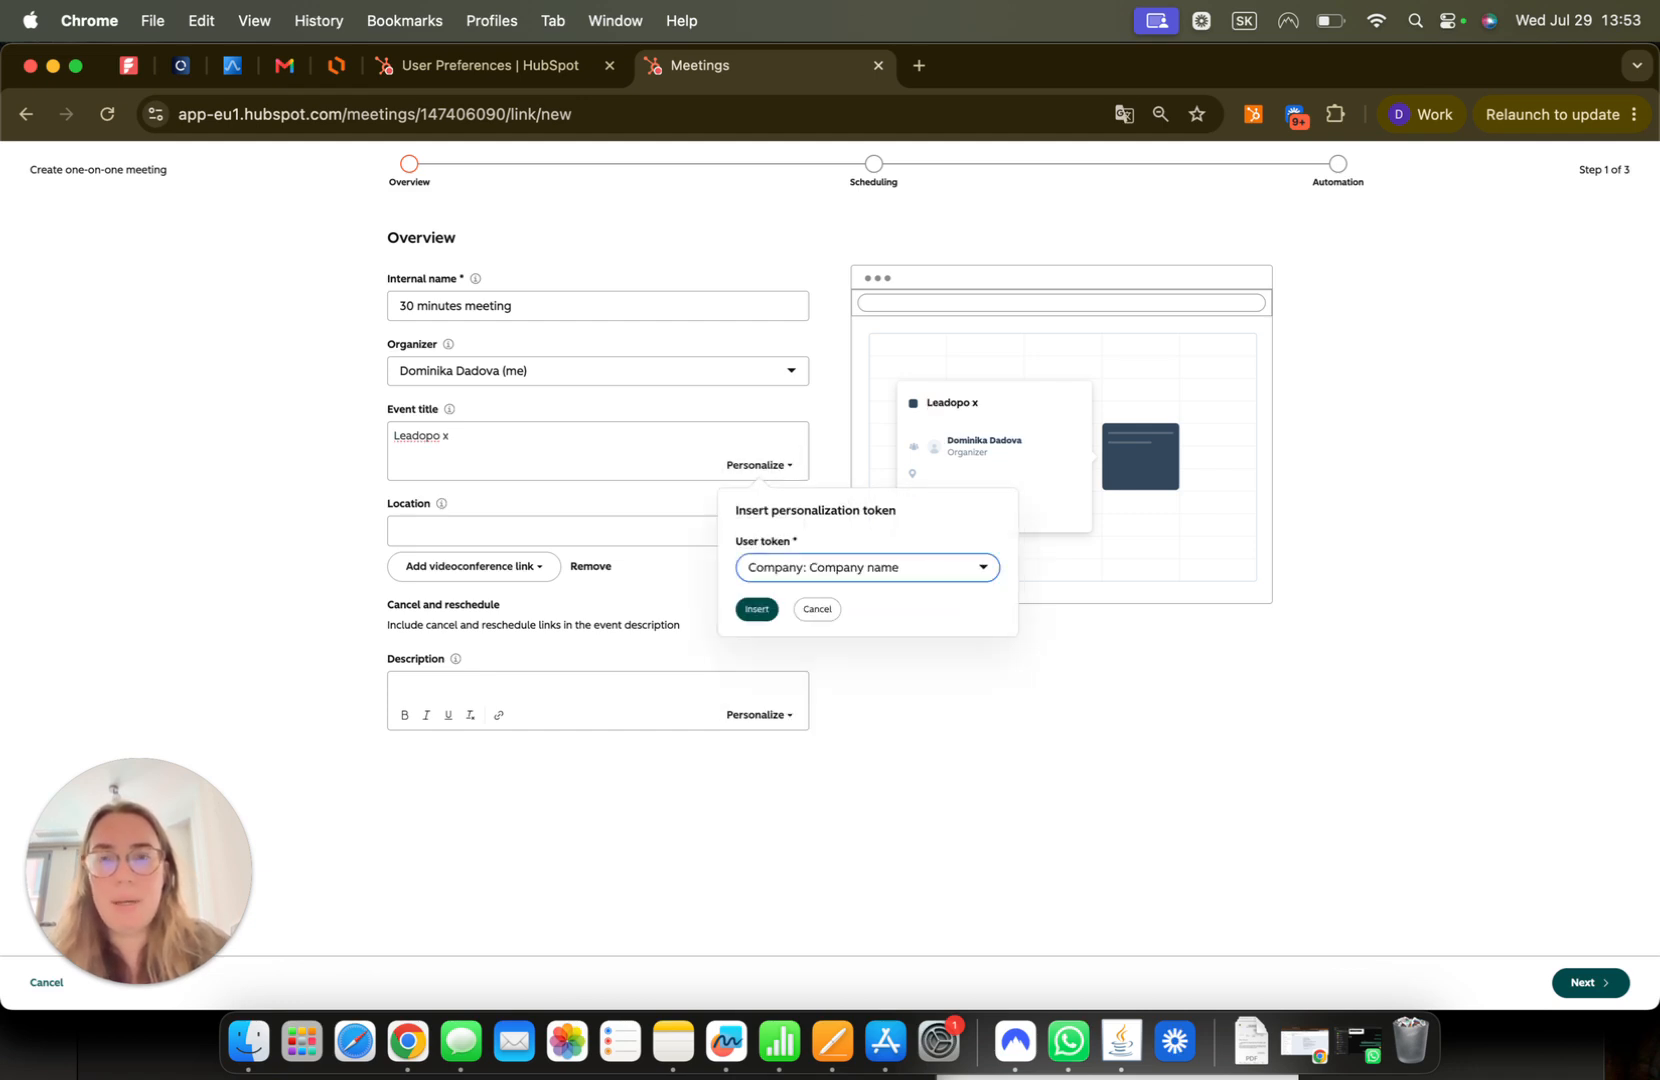
{"action": "left_click", "coordinate": [757, 609]}
Step: Add a Google Meet videoconference link and include cancel and reschedule links in the event description, continuing to the scheduling settings
{"action": "left_click", "coordinate": [516, 566]}
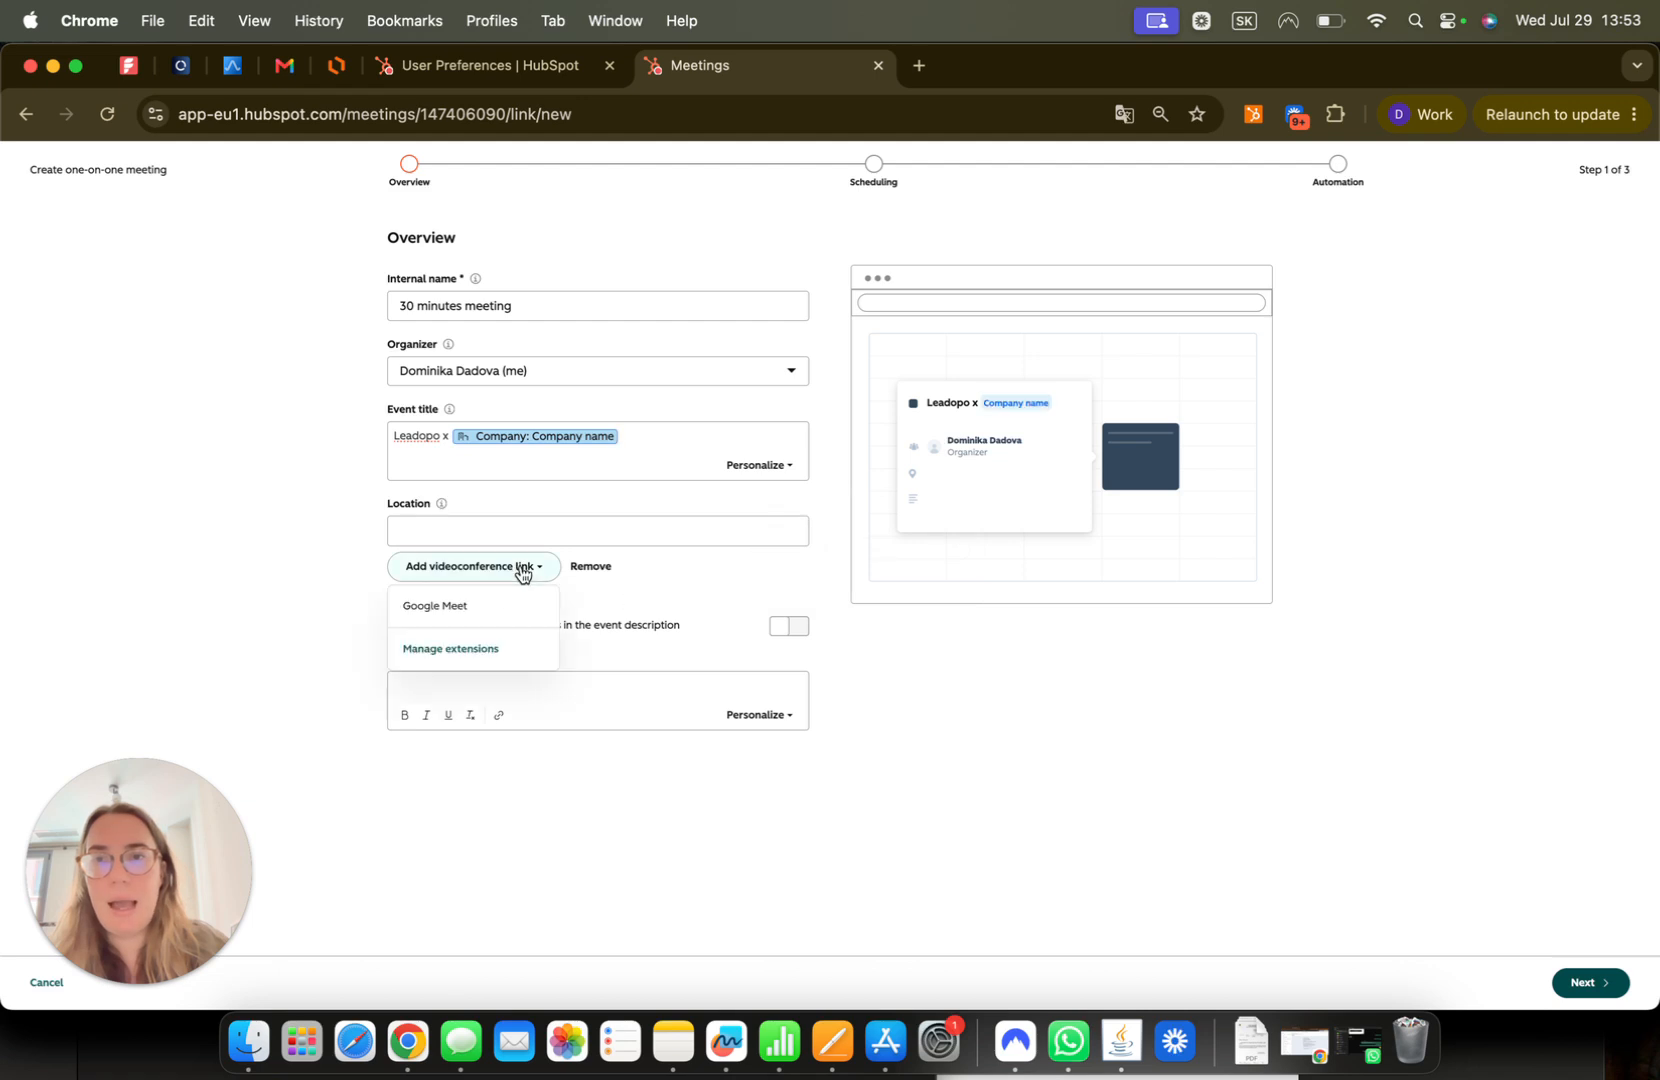
{"action": "left_click", "coordinate": [503, 617]}
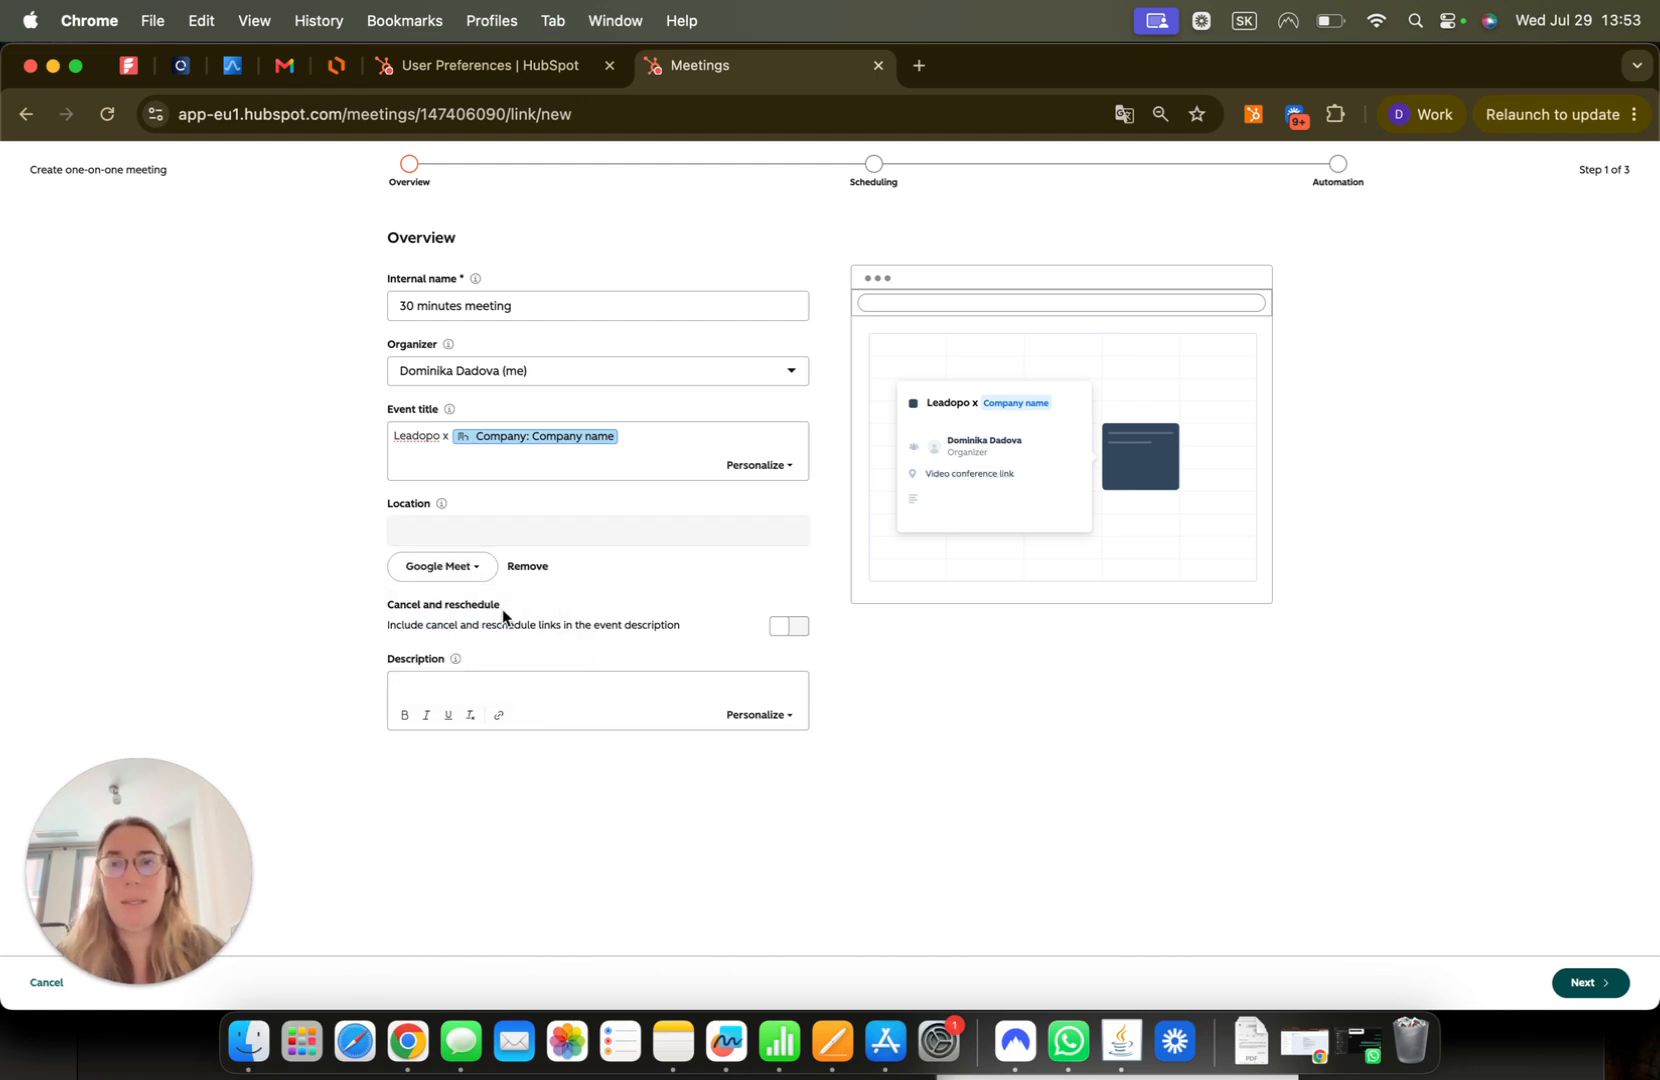
{"action": "left_click", "coordinate": [472, 568]}
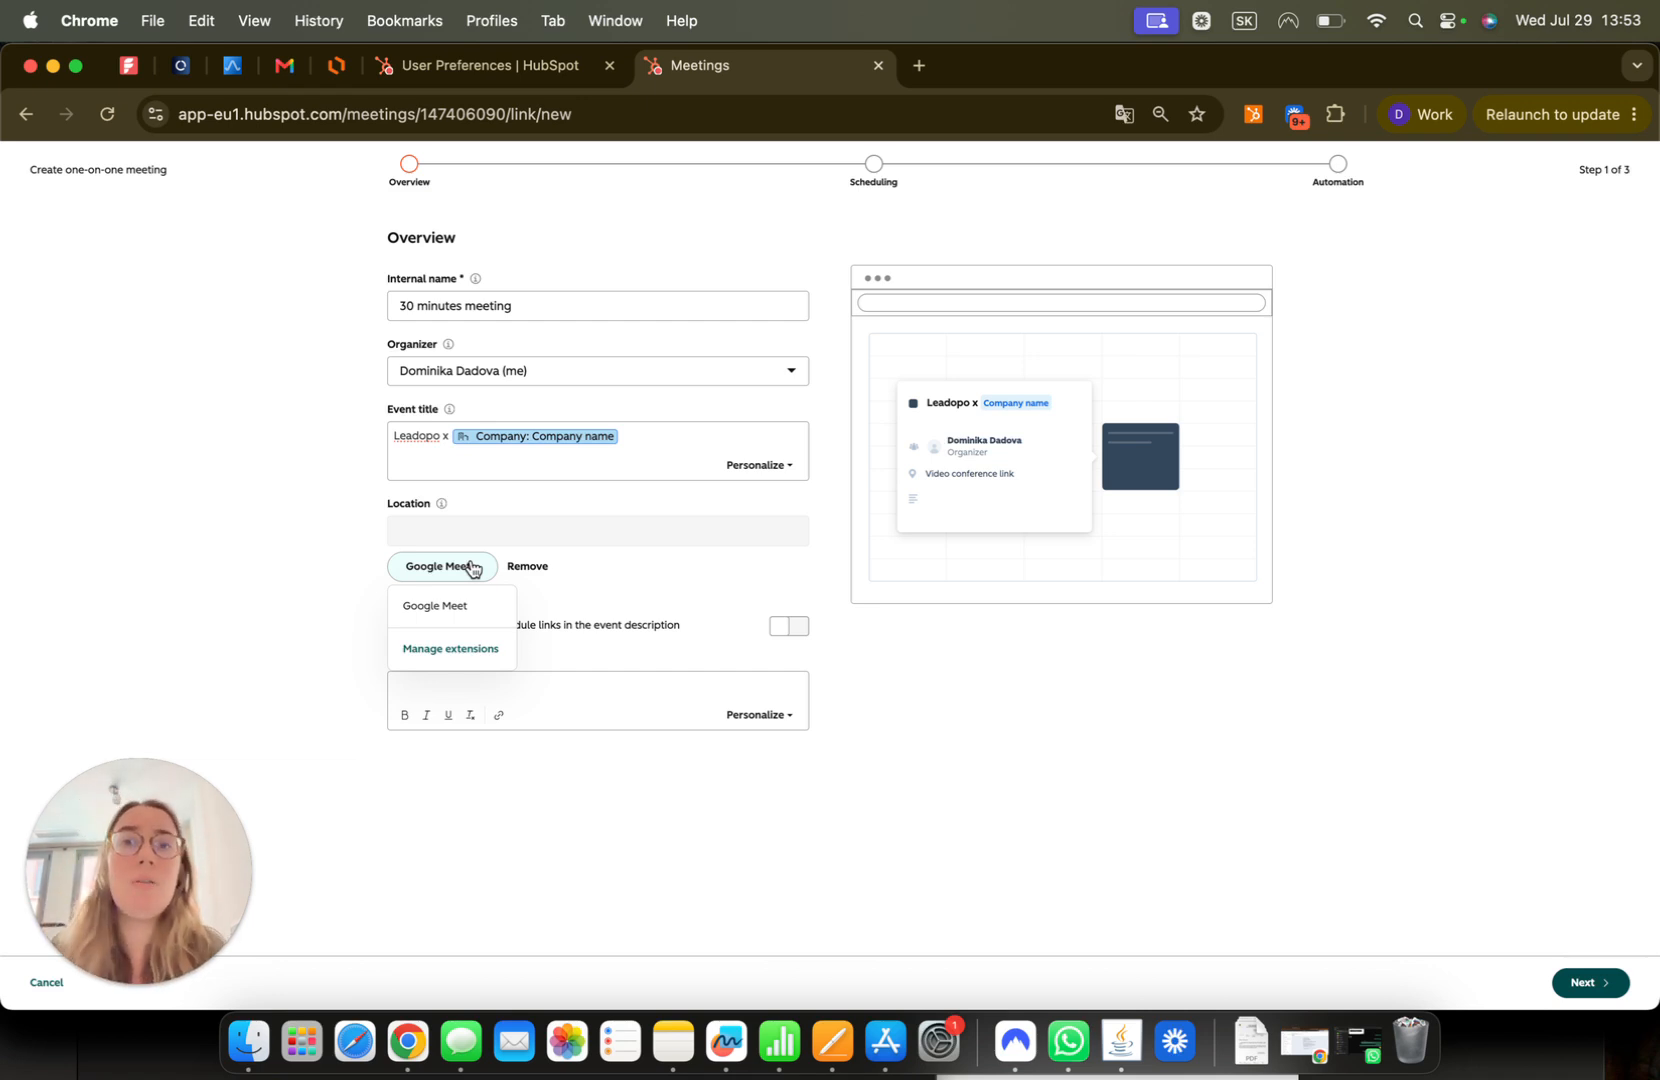
{"action": "left_click", "coordinate": [440, 625]}
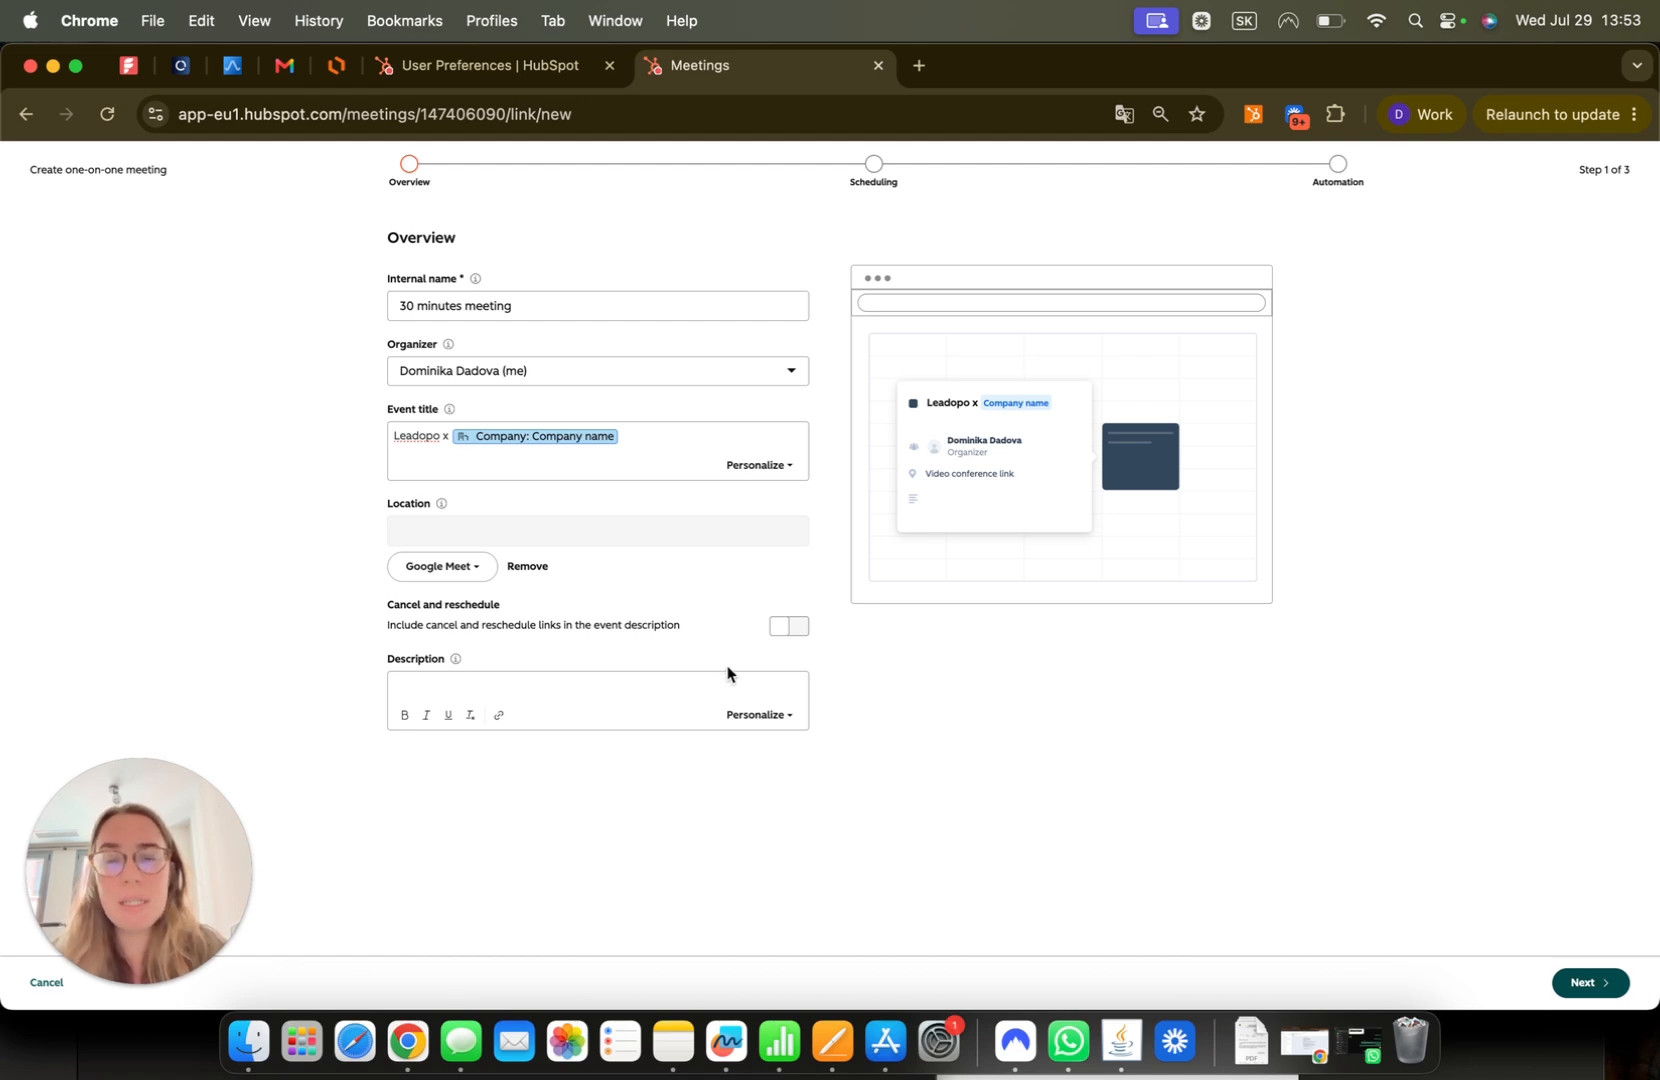
{"action": "left_click", "coordinate": [800, 628]}
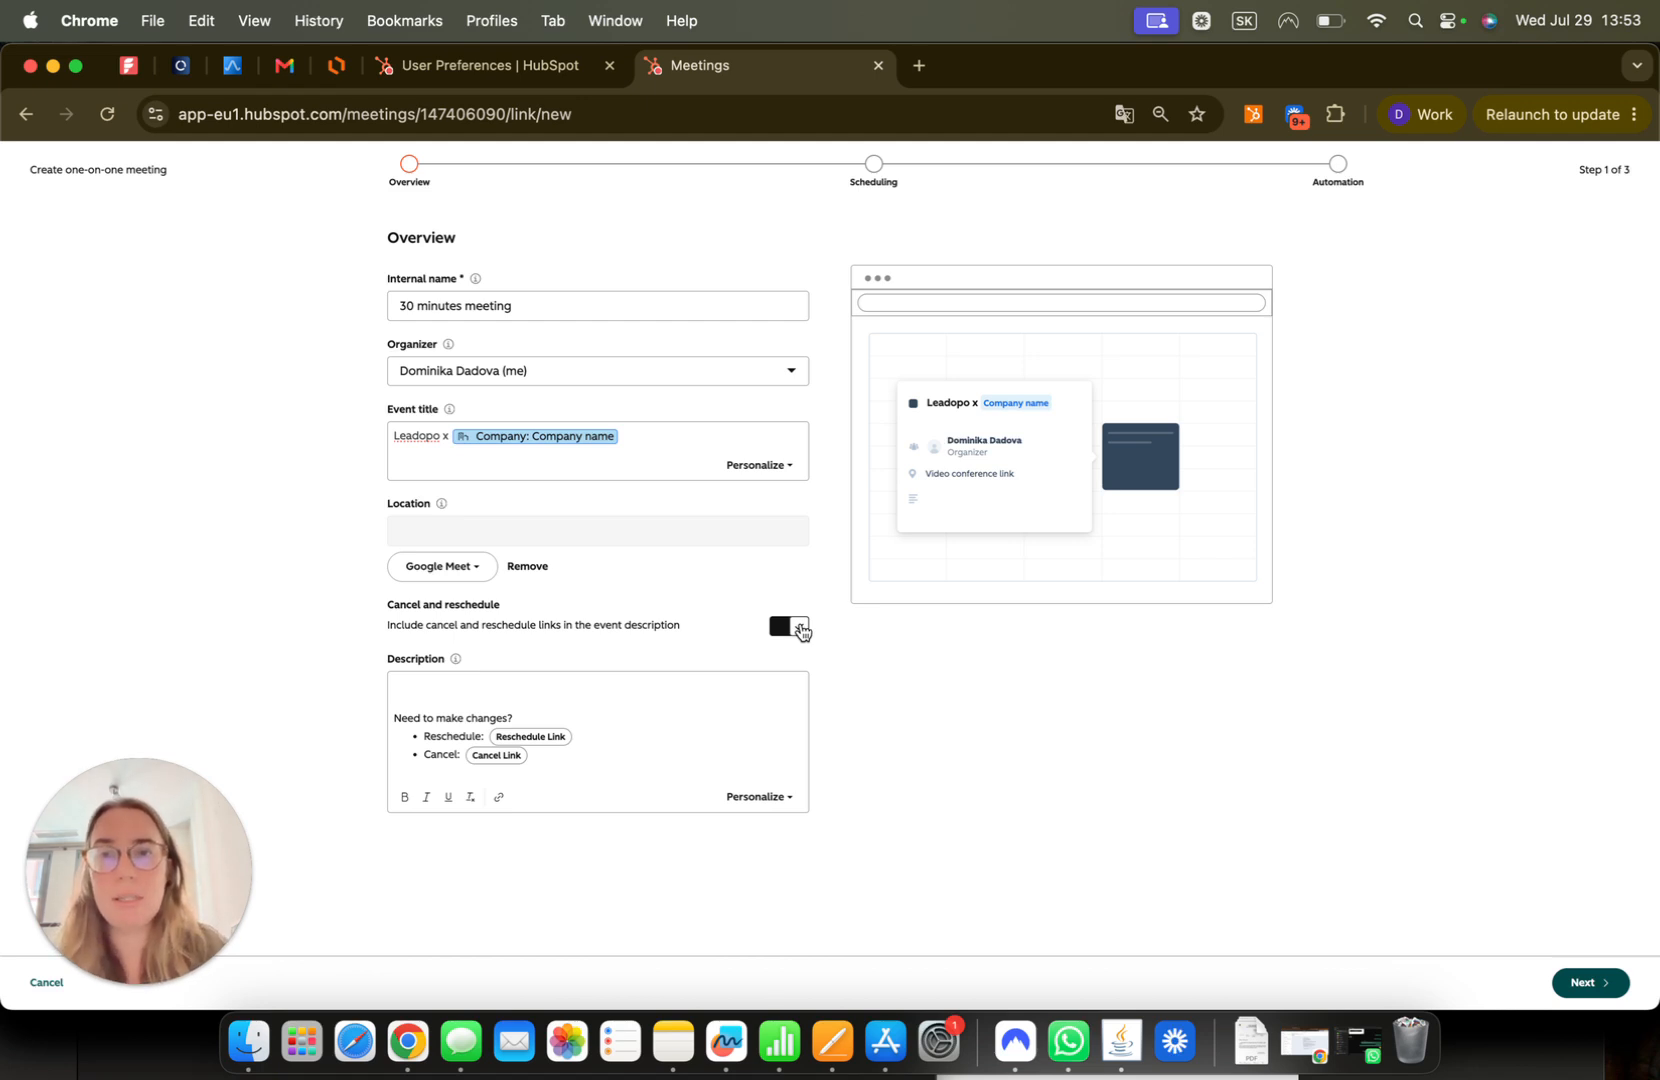
{"action": "left_click", "coordinate": [1584, 982]}
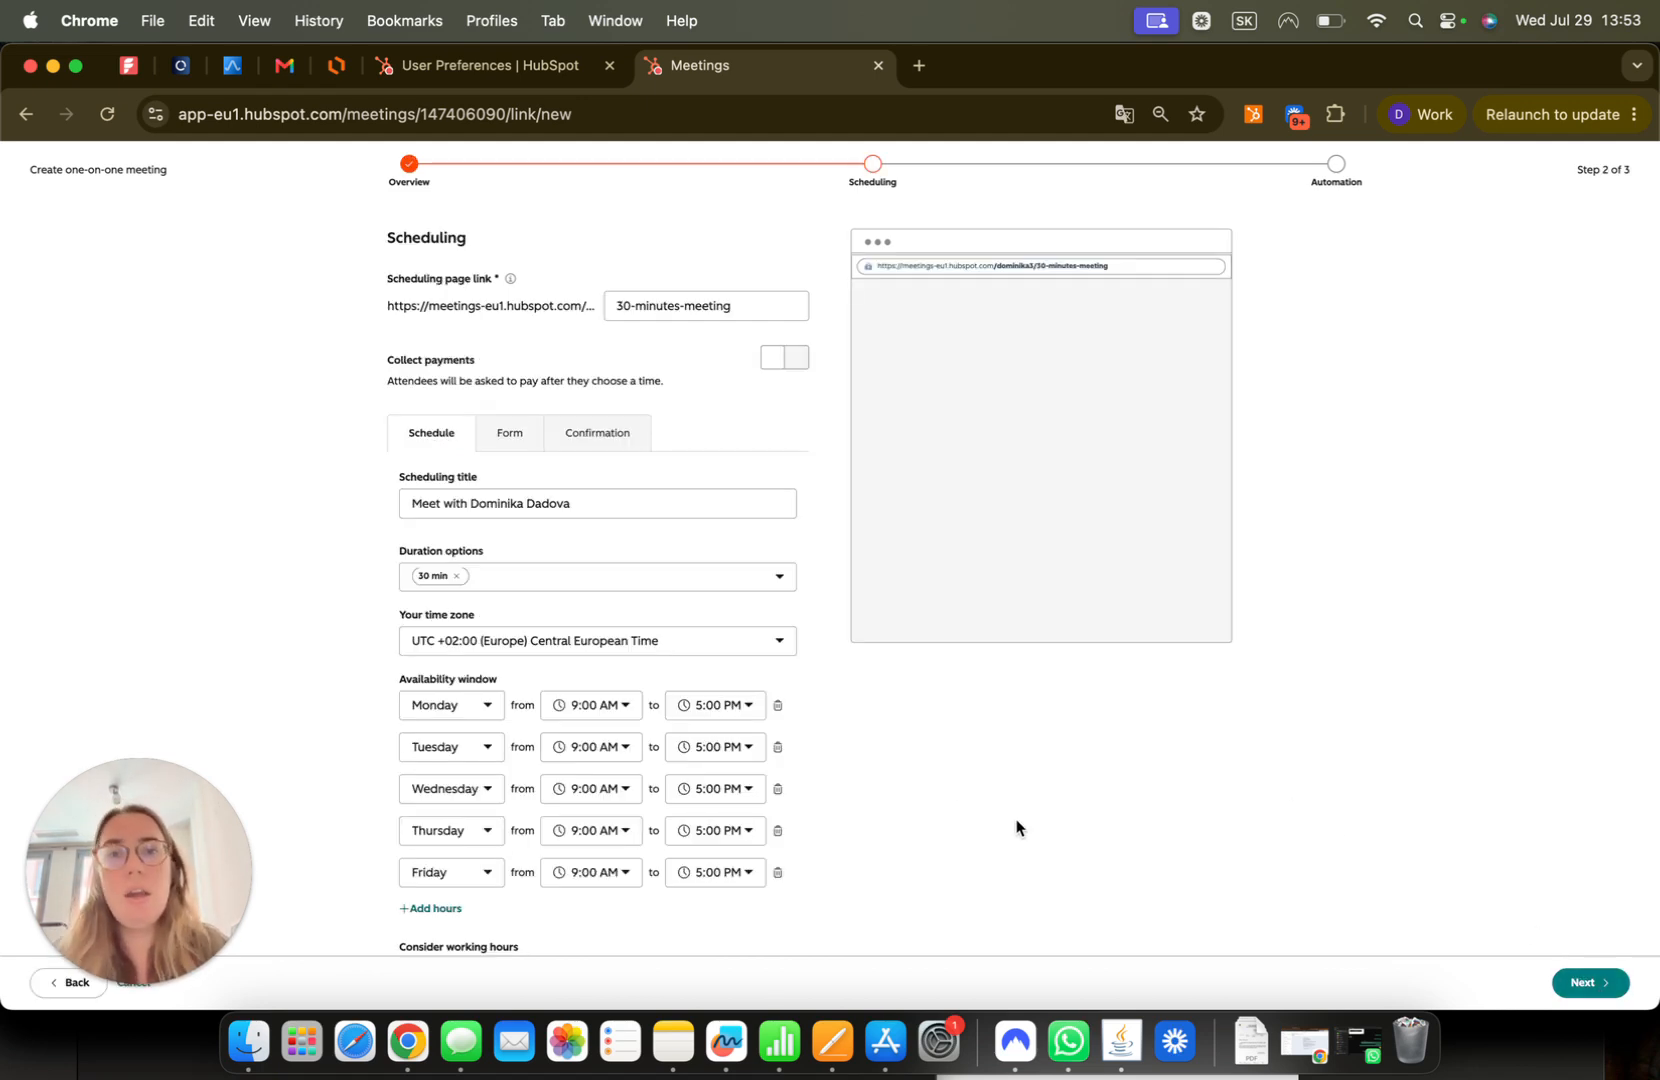
Step: Add 15 min as a second duration option for the meeting
{"action": "left_click", "coordinate": [540, 578]}
{"action": "left_click", "coordinate": [441, 657]}
{"action": "key", "text": "Escape"}
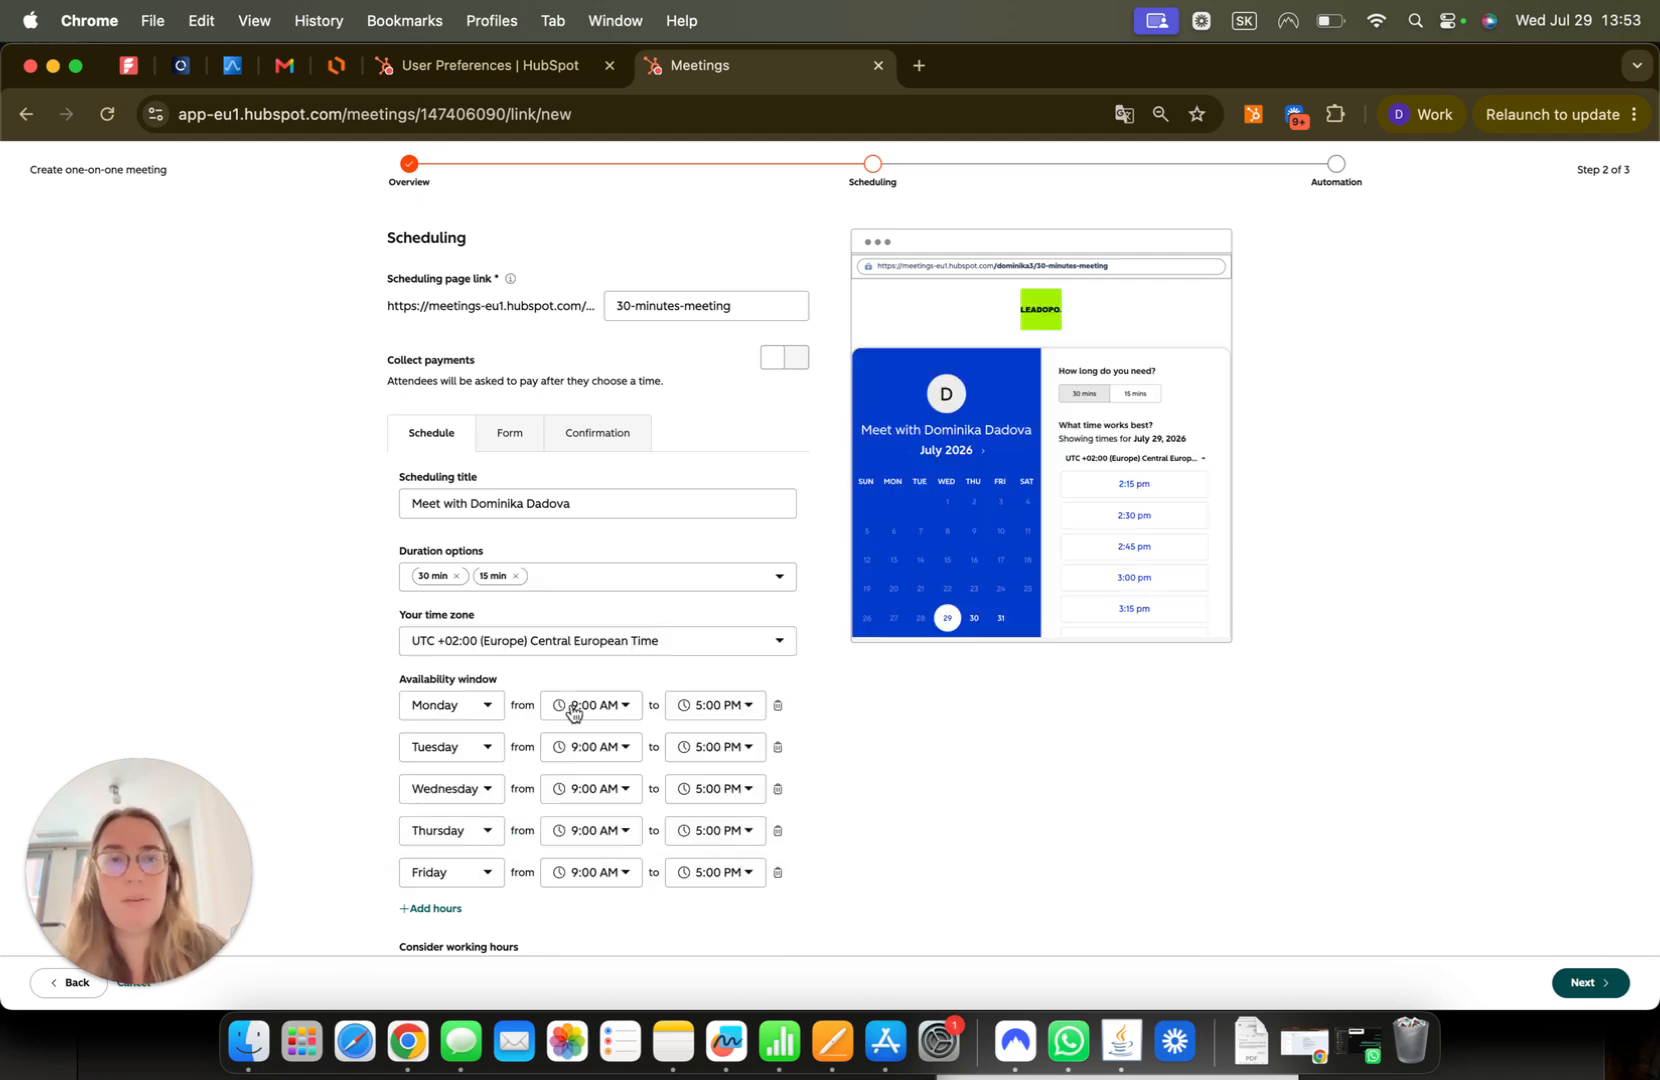
Step: Expand the additional scheduling settings and set the rolling booking period to 6 weeks
{"action": "scroll", "coordinate": [573, 709], "scroll_direction": "down", "scroll_amount": 3}
{"action": "left_click", "coordinate": [530, 877]}
{"action": "scroll", "coordinate": [510, 885], "scroll_direction": "down", "scroll_amount": 5}
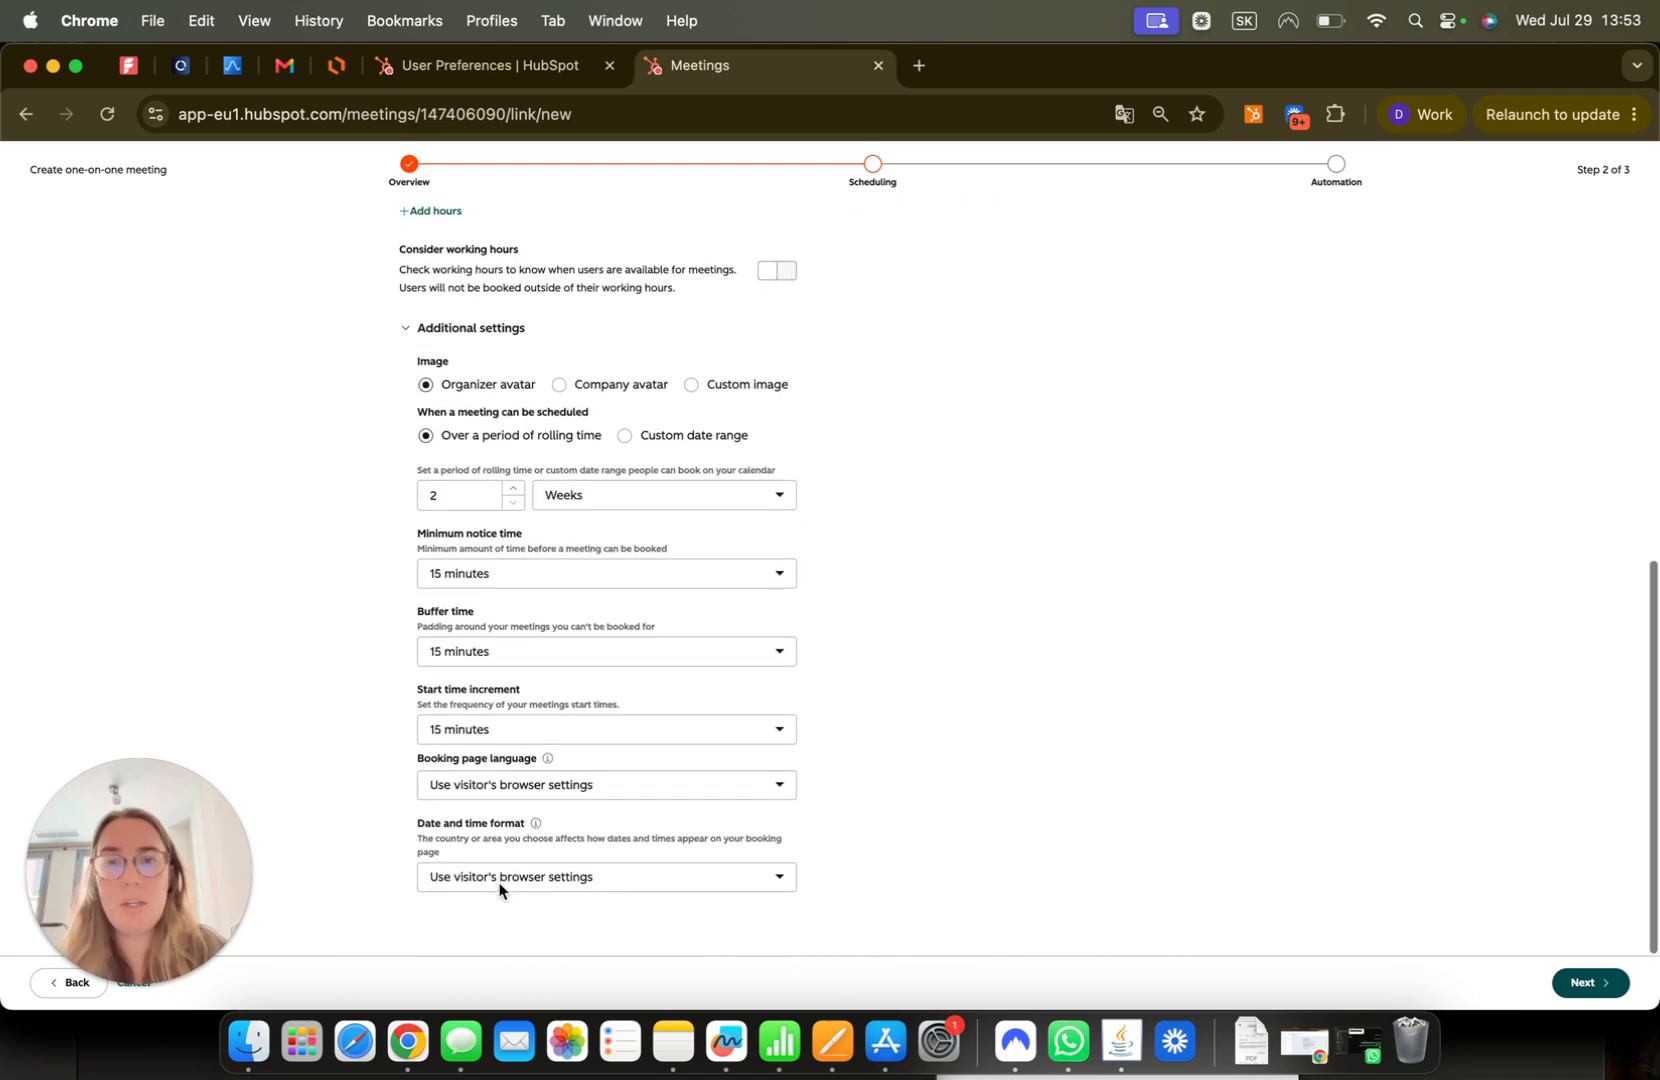
{"action": "double_click", "coordinate": [469, 508]}
{"action": "type", "text": "6"}
{"action": "left_click", "coordinate": [290, 507]}
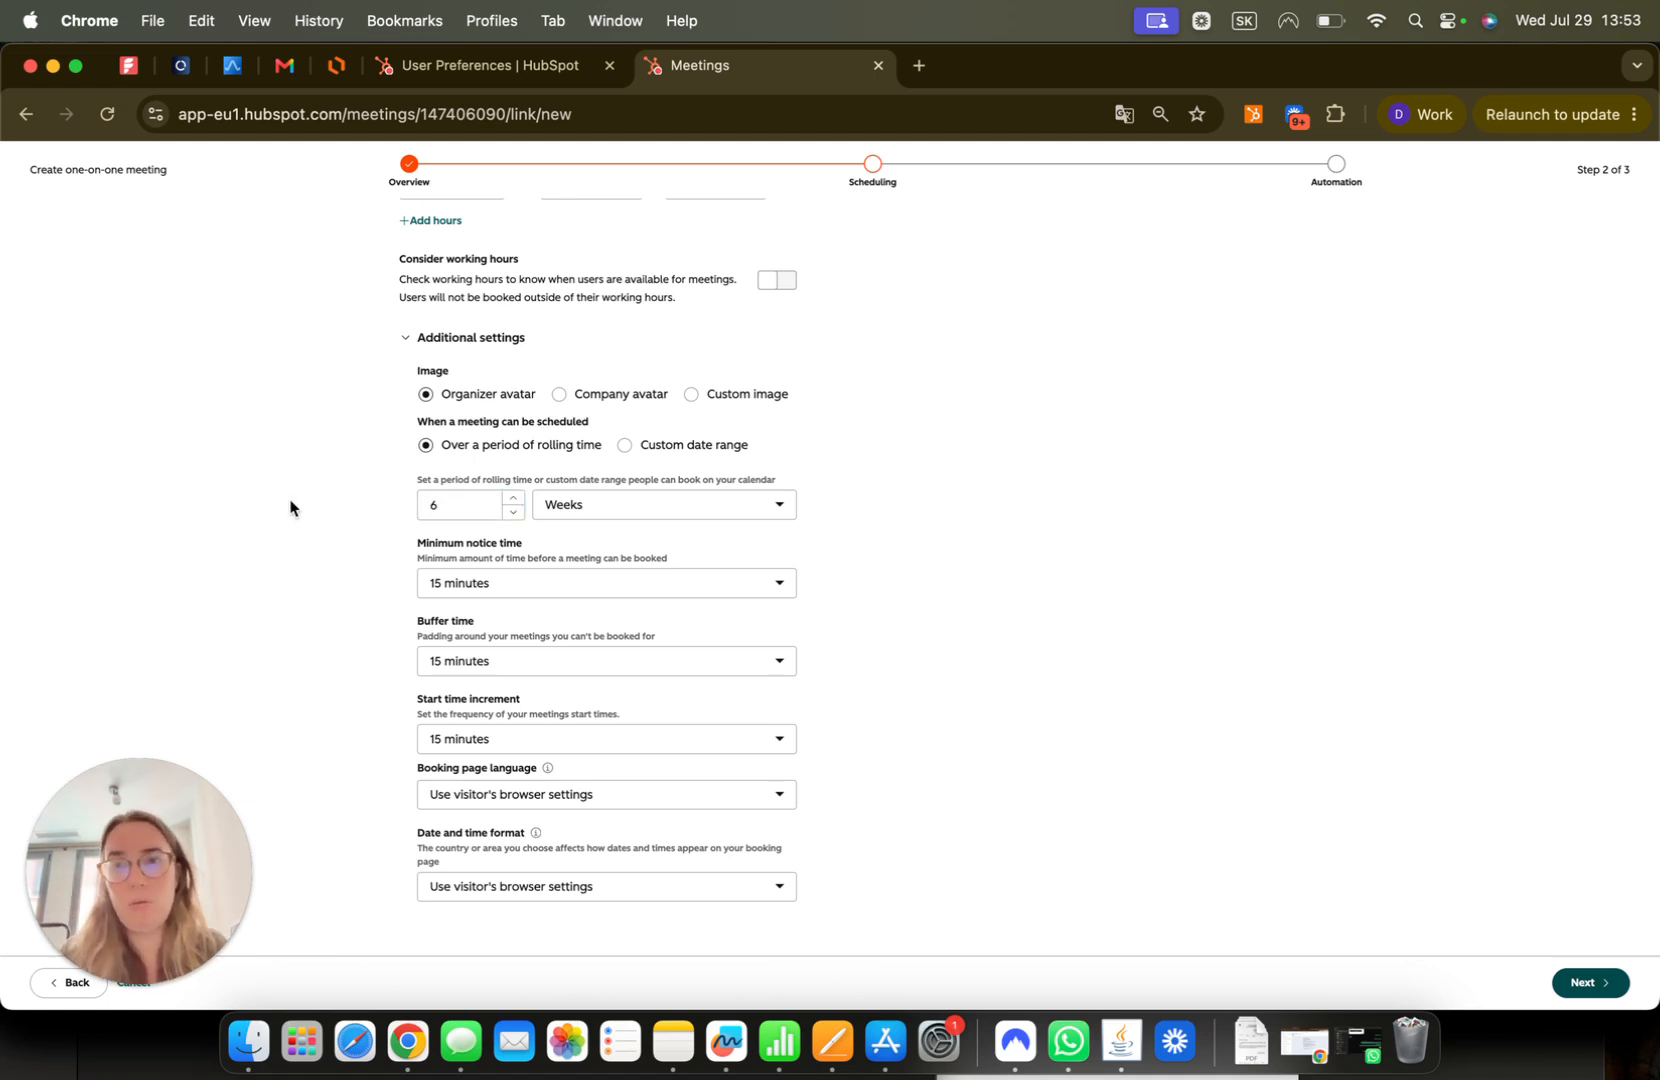
Step: Set the minimum notice time to 1 day and continue to the automation settings
{"action": "left_click", "coordinate": [478, 596]}
{"action": "scroll", "coordinate": [531, 792], "scroll_direction": "down", "scroll_amount": 5}
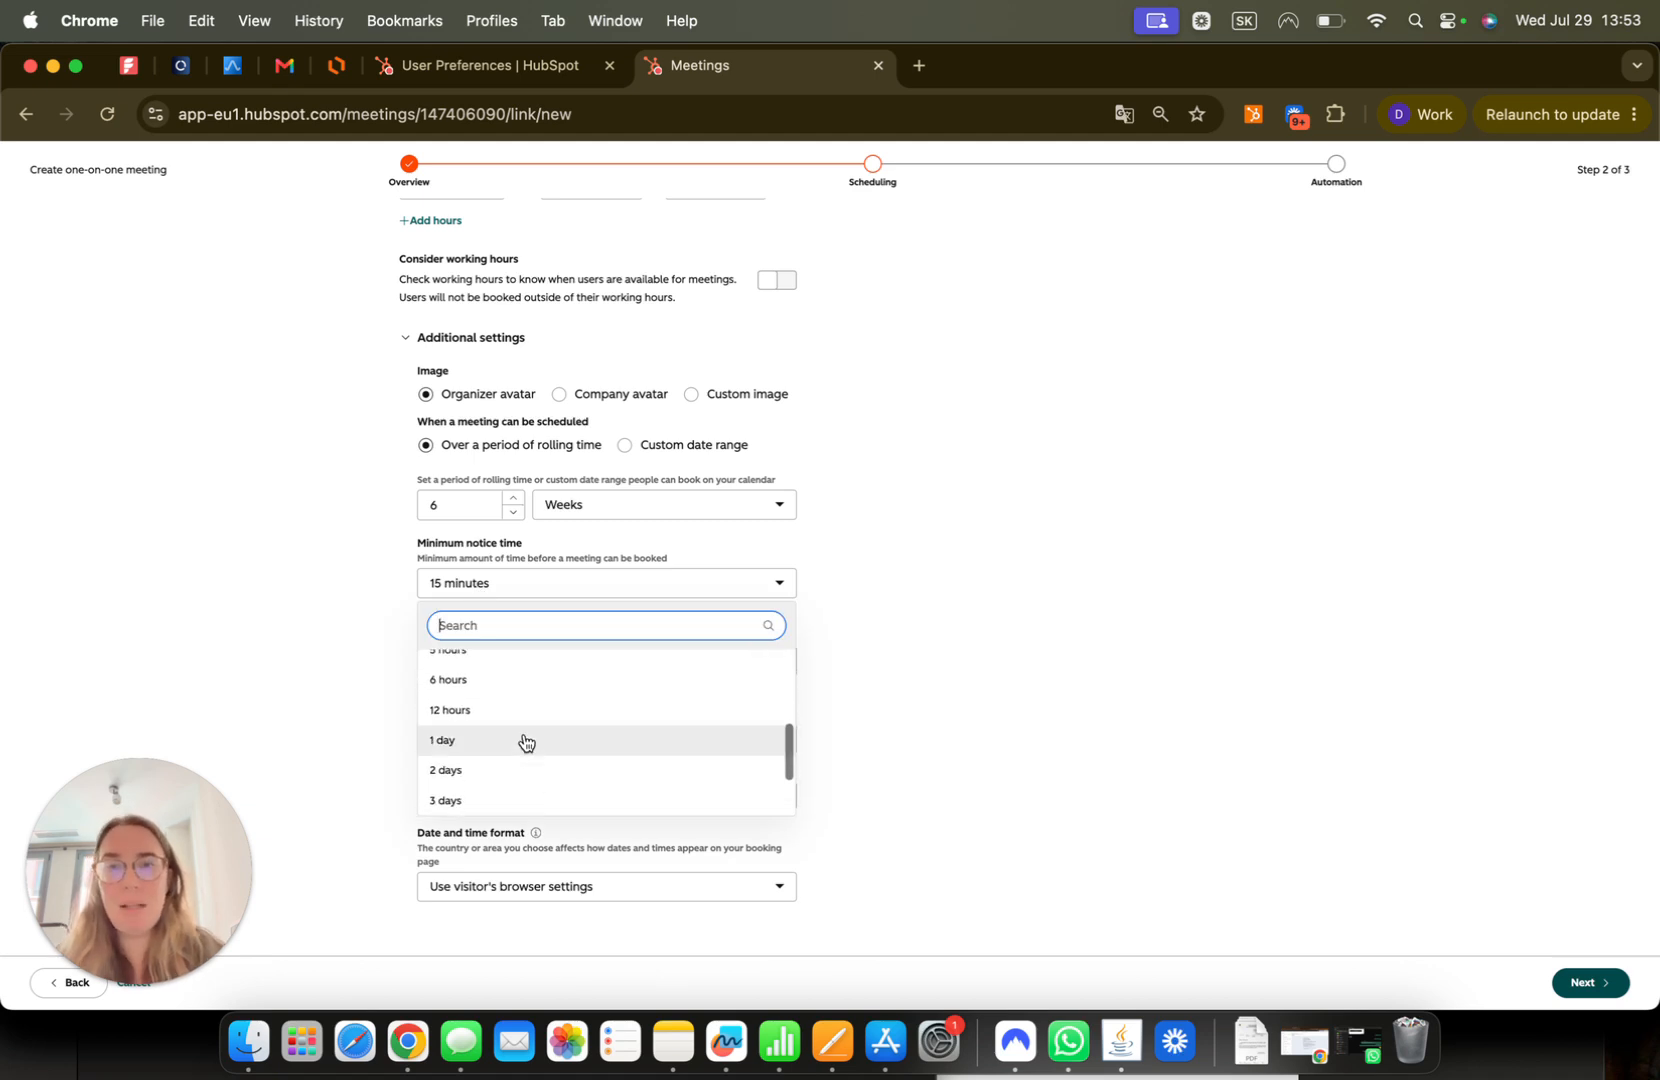
{"action": "left_click", "coordinate": [524, 742]}
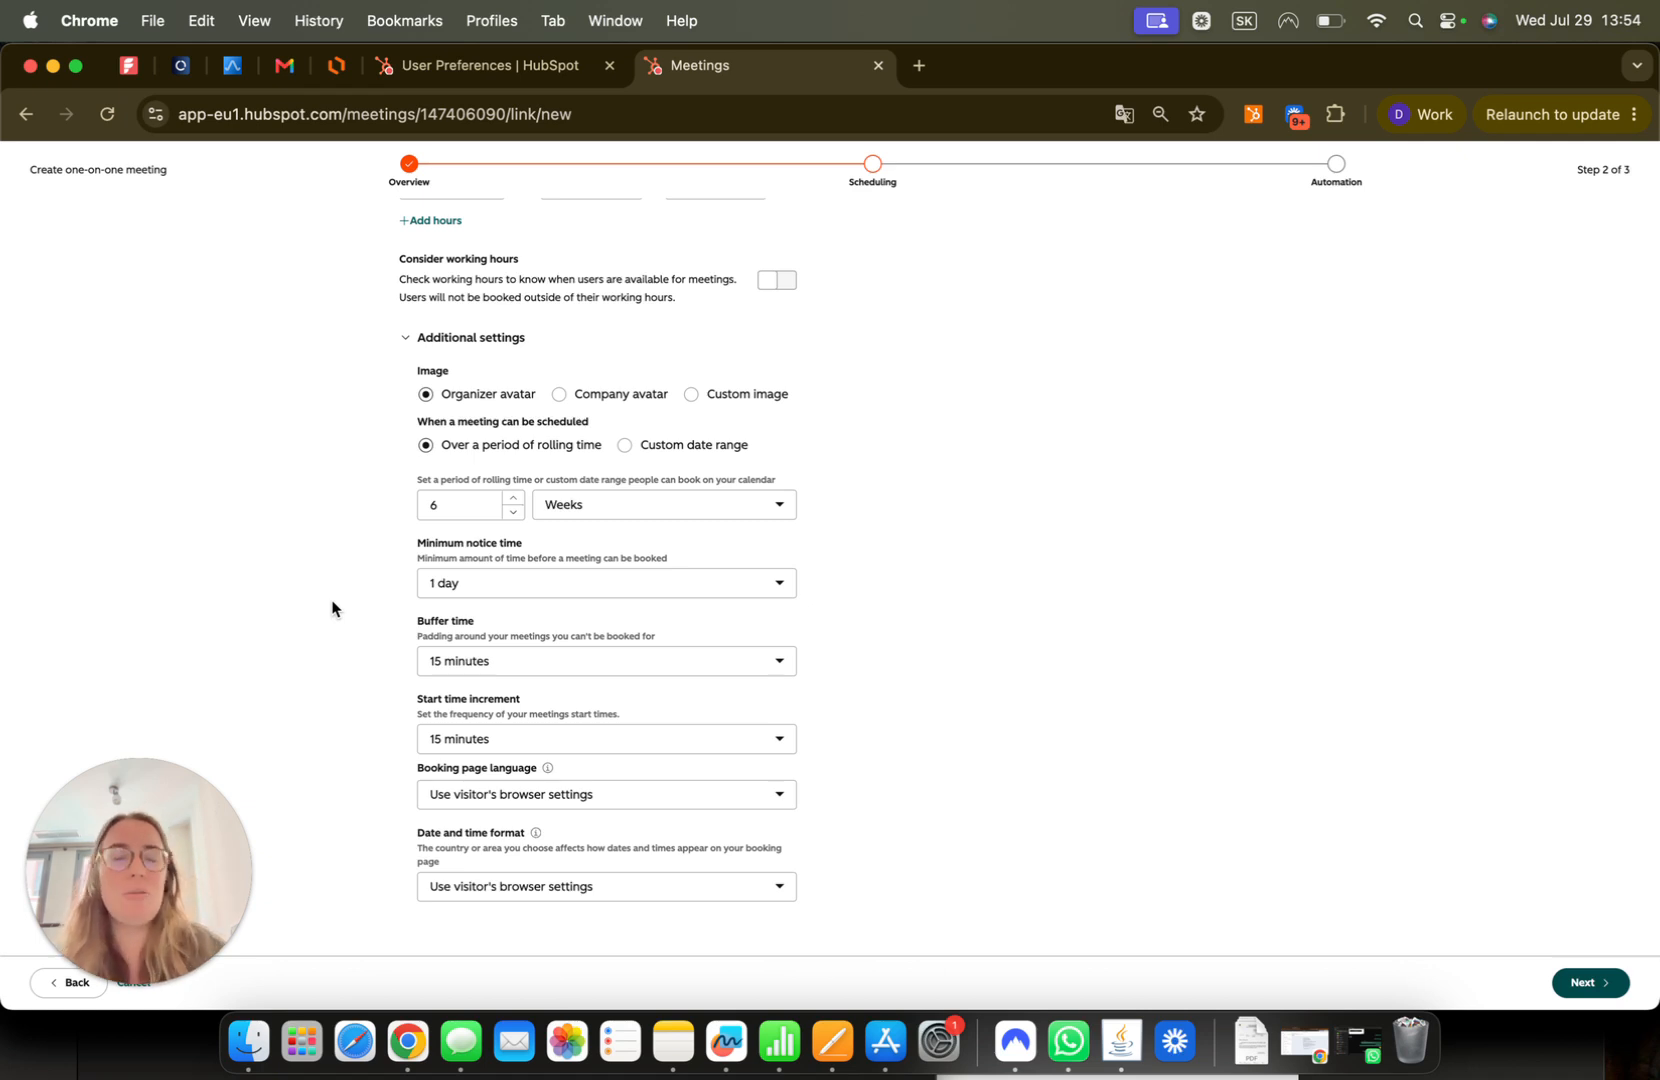
{"action": "left_click", "coordinate": [1596, 985]}
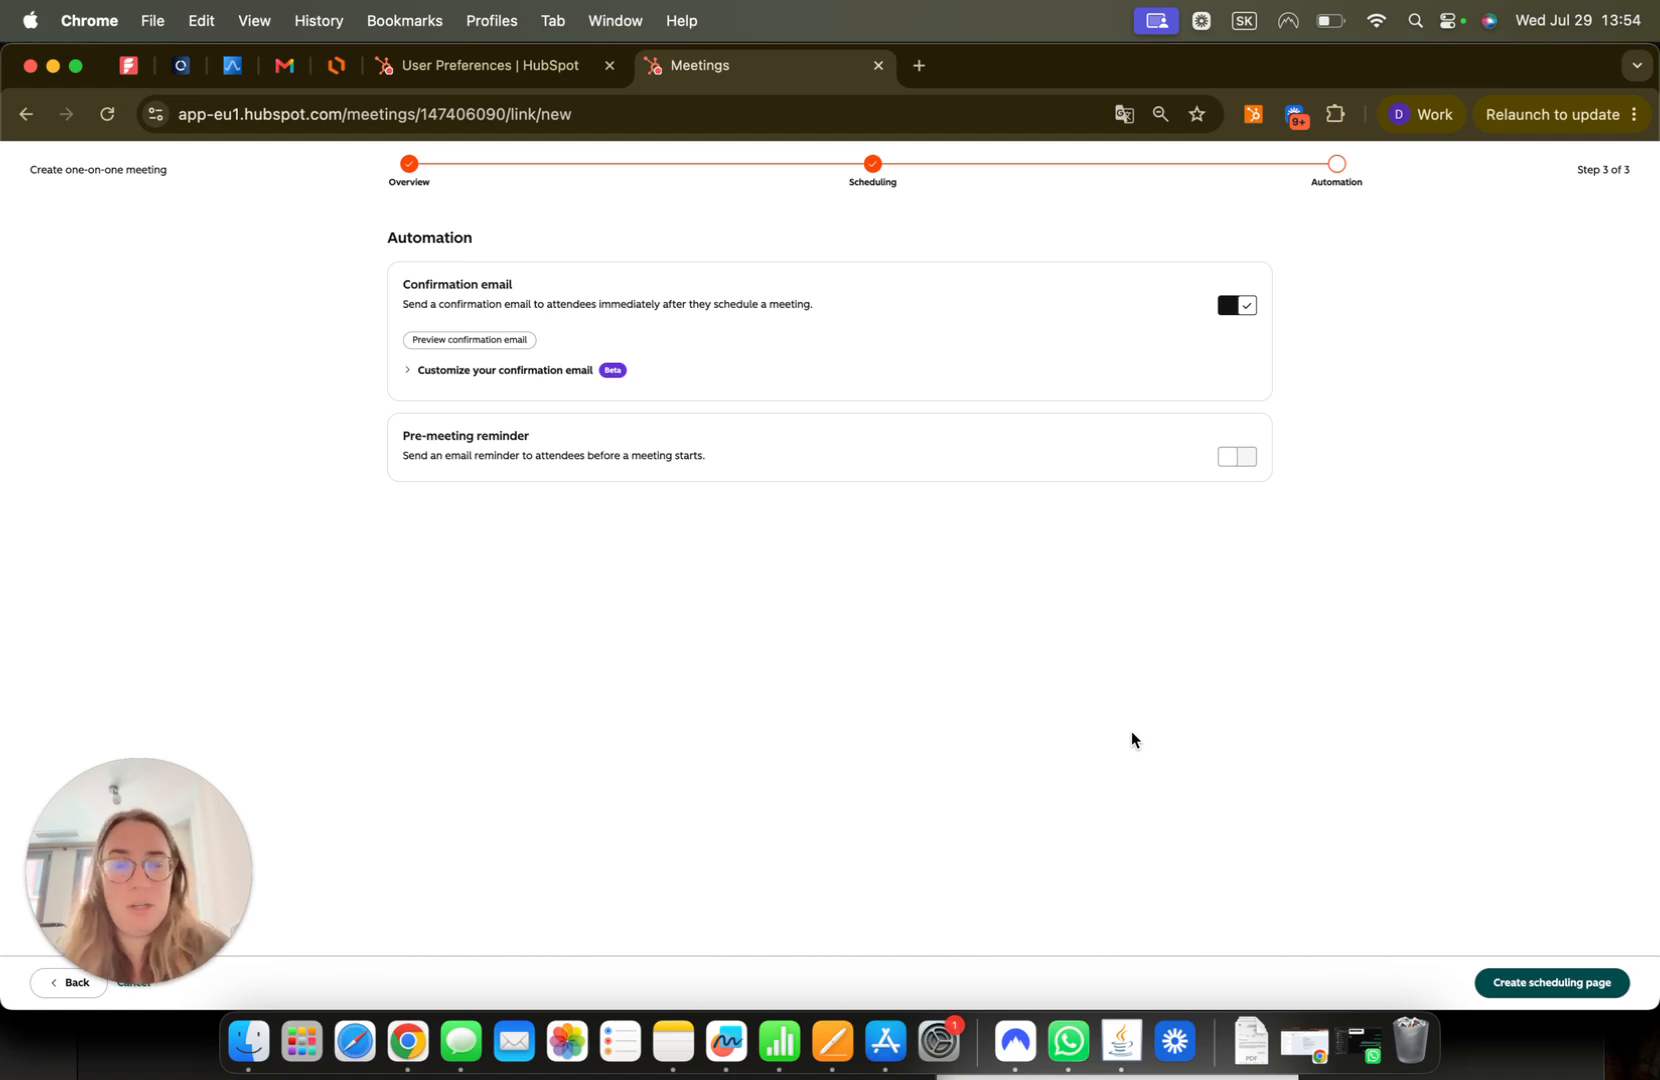
Step: Expand the confirmation email customization to review its content, and turn on the pre-meeting reminder email
{"action": "left_click", "coordinate": [522, 372]}
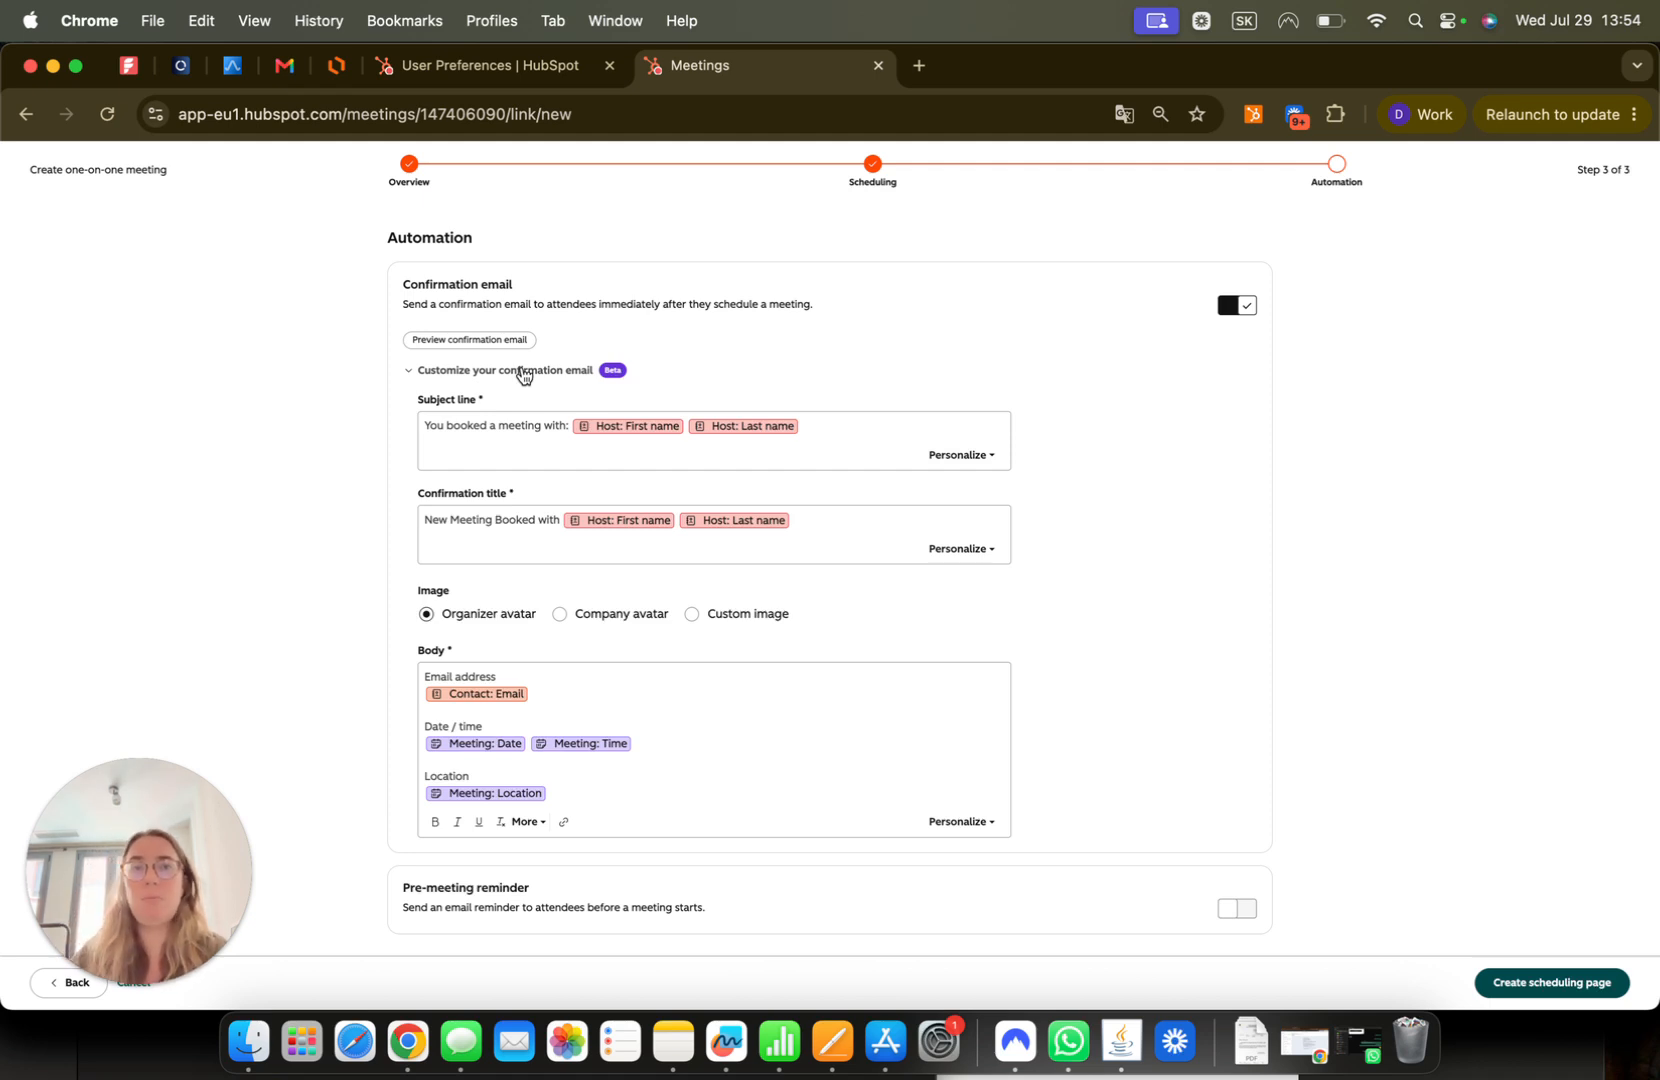
{"action": "scroll", "coordinate": [556, 516], "scroll_direction": "down", "scroll_amount": 1}
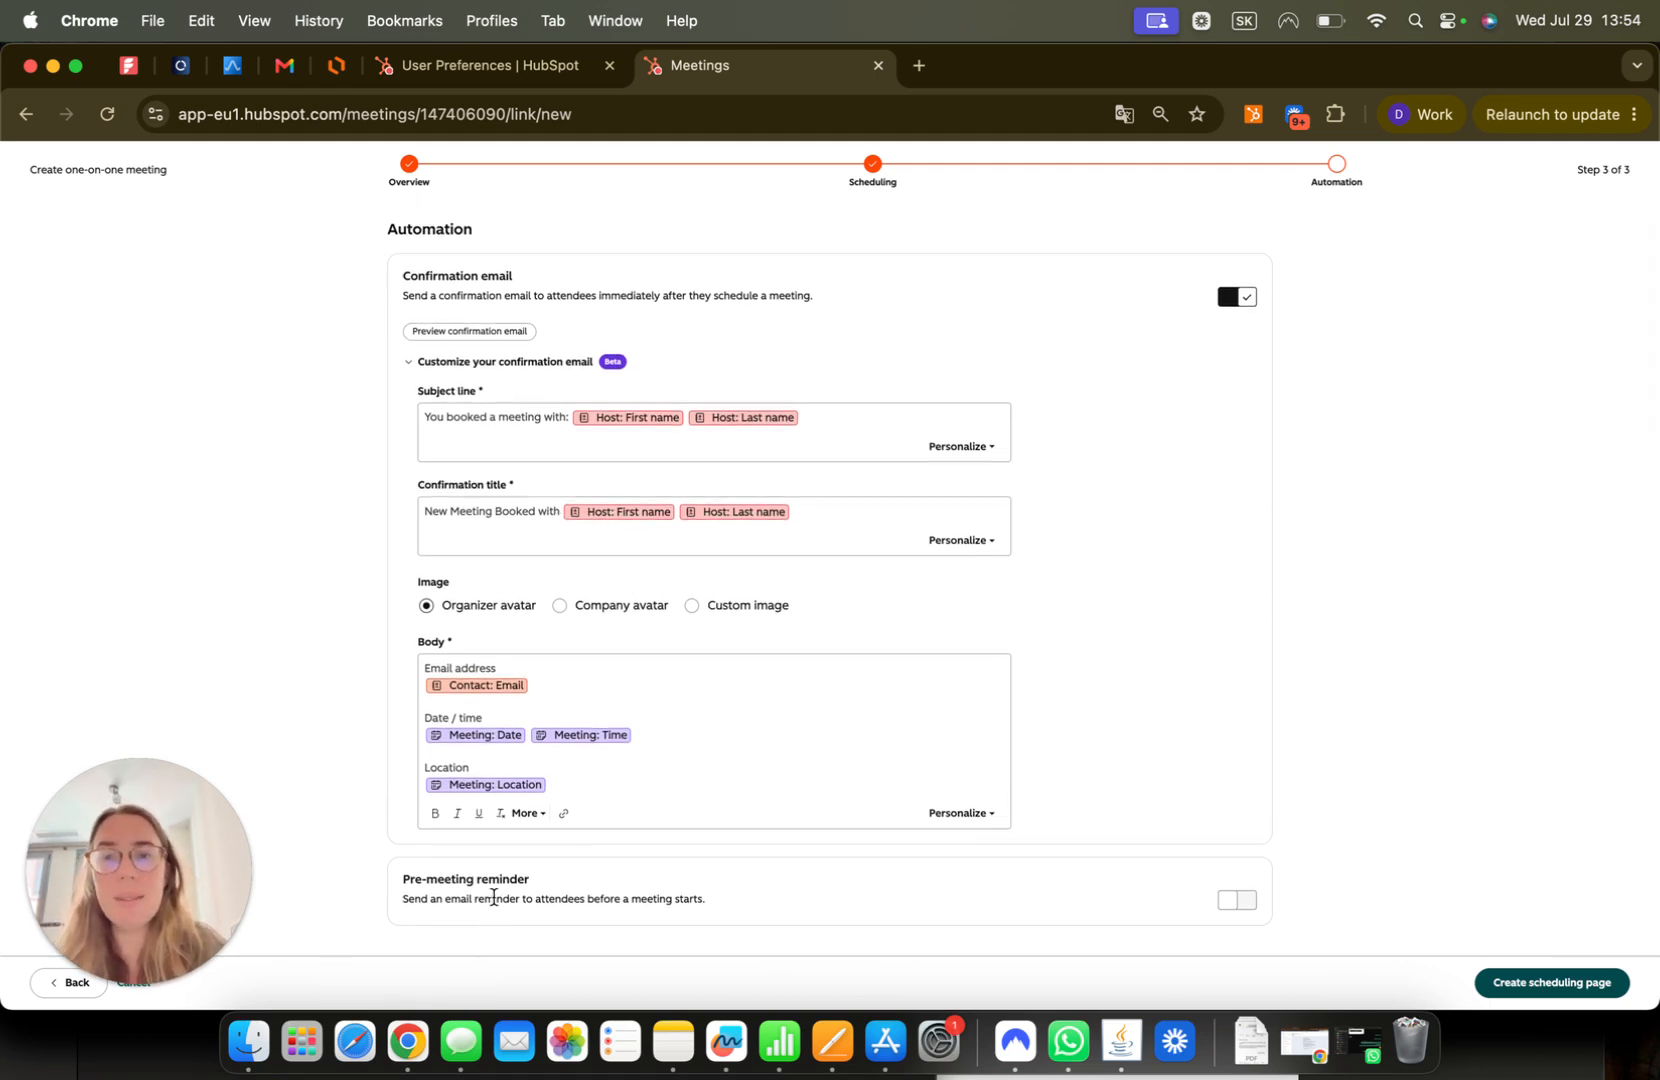
{"action": "left_click", "coordinate": [1237, 900]}
{"action": "scroll", "coordinate": [1097, 856], "scroll_direction": "down", "scroll_amount": 4}
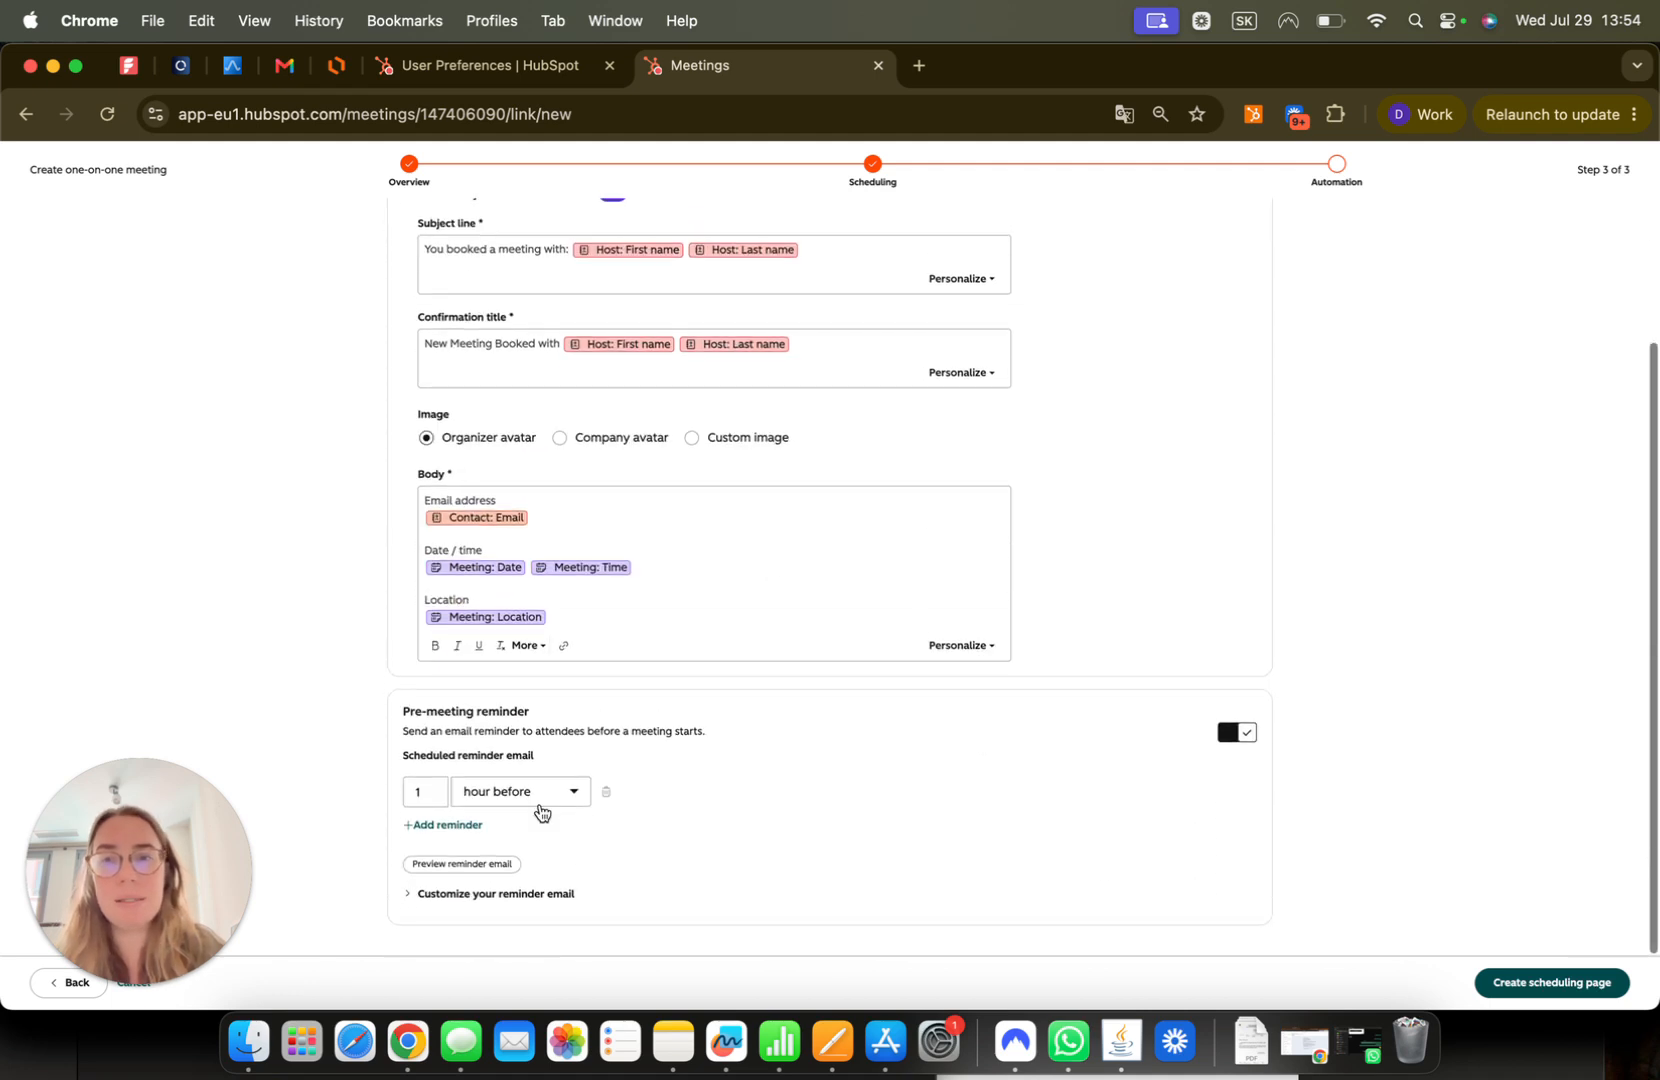
Step: Add a second pre-meeting reminder scheduled 1 day before the meeting
{"action": "left_click", "coordinate": [470, 826]}
{"action": "left_click", "coordinate": [490, 830]}
{"action": "left_click", "coordinate": [420, 829]}
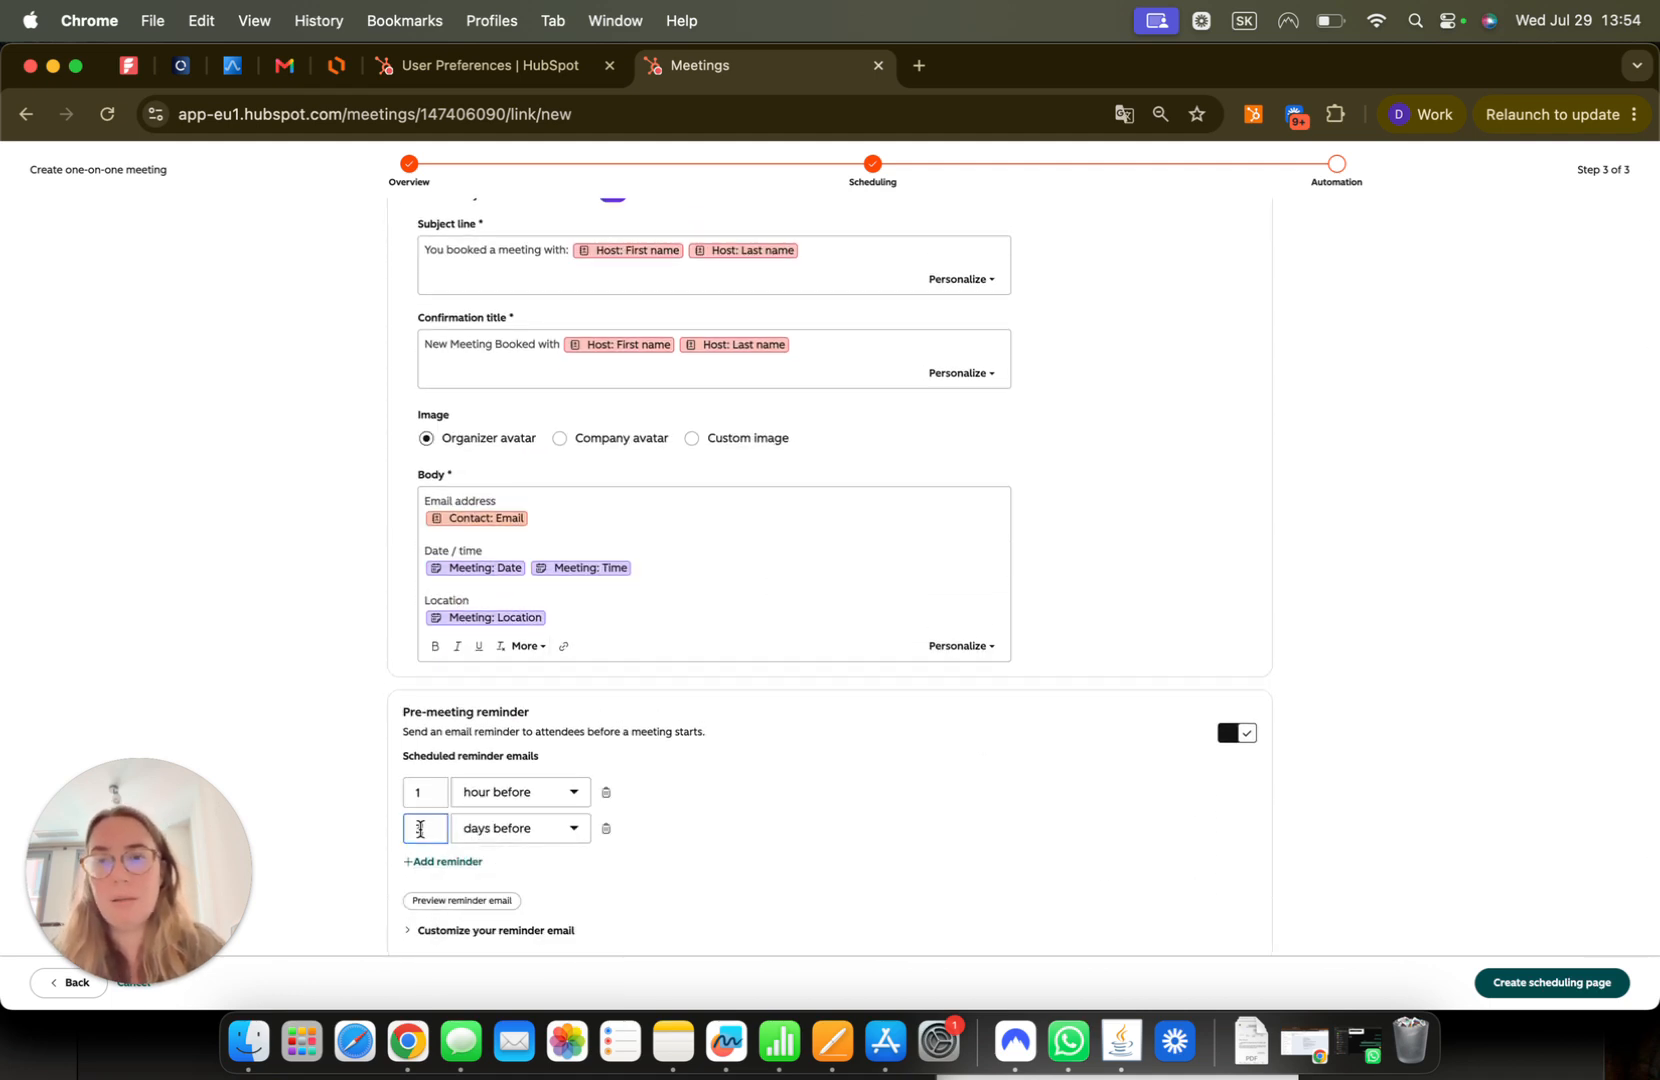
{"action": "type", "text": "1"}
{"action": "left_click", "coordinate": [364, 757]}
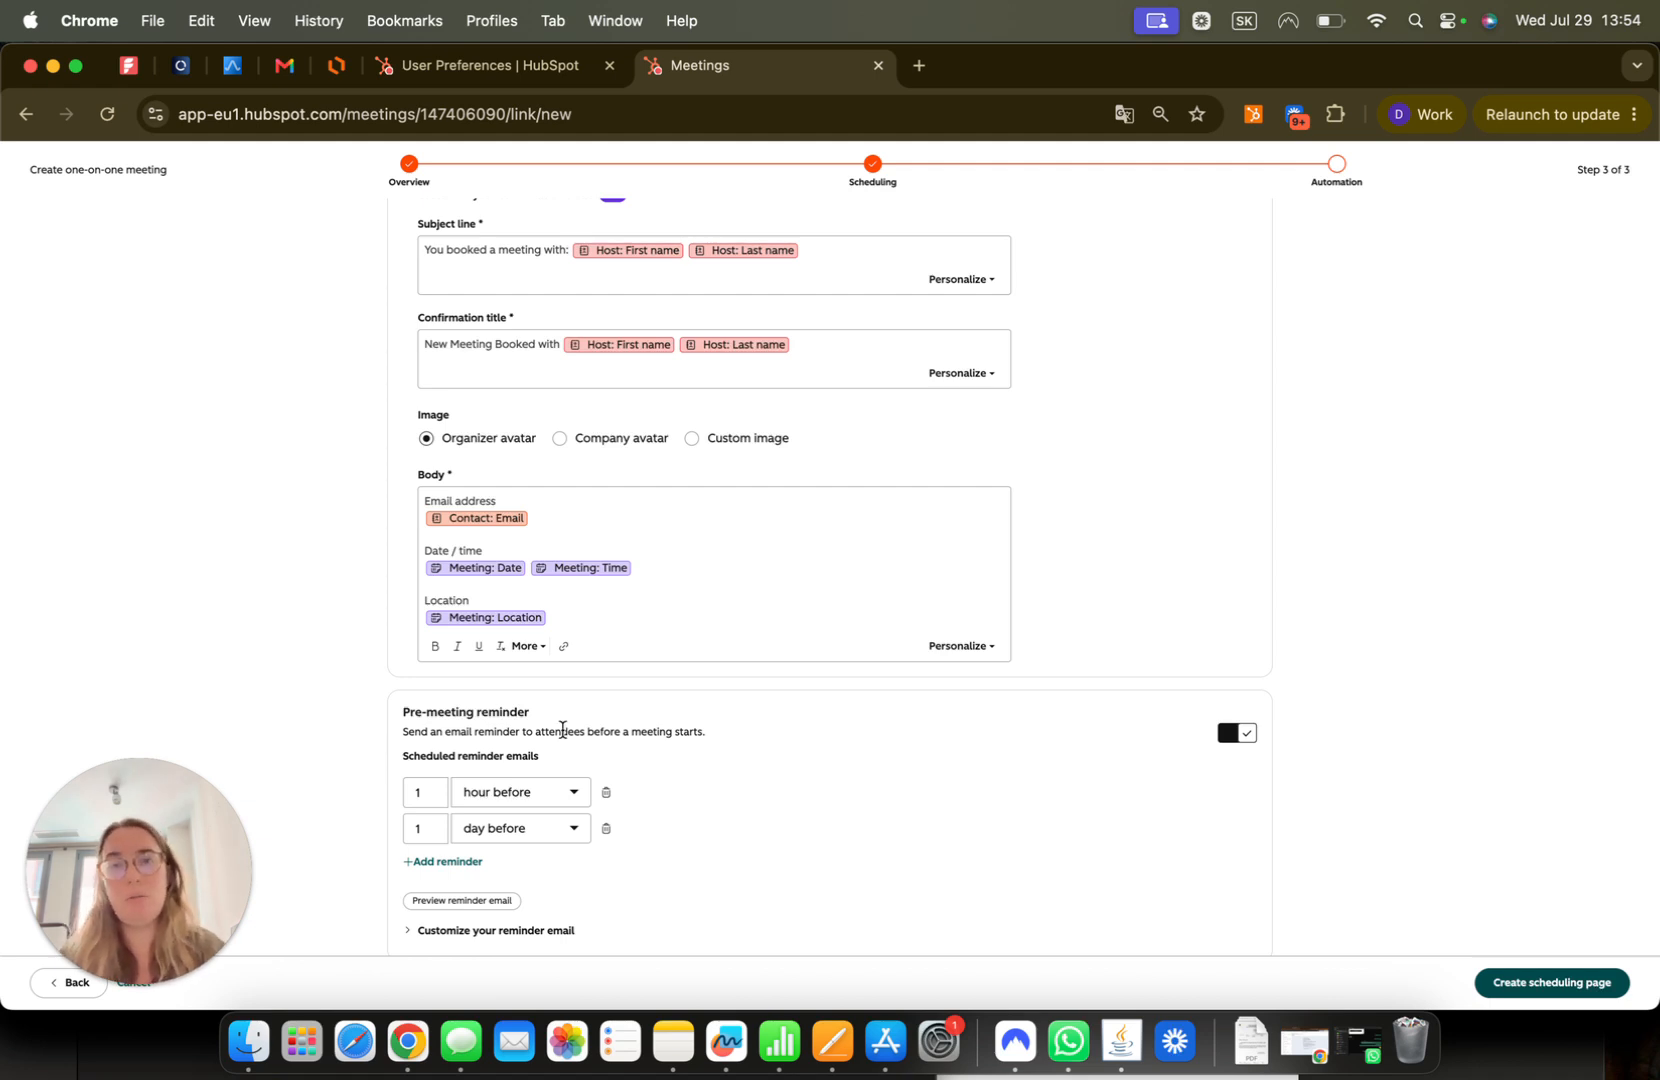
Step: Expand the reminder email customization to review its subject and body, and create the scheduling page
{"action": "scroll", "coordinate": [545, 765], "scroll_direction": "down", "scroll_amount": 1}
{"action": "left_click", "coordinate": [474, 900]}
{"action": "scroll", "coordinate": [738, 796], "scroll_direction": "down", "scroll_amount": 5}
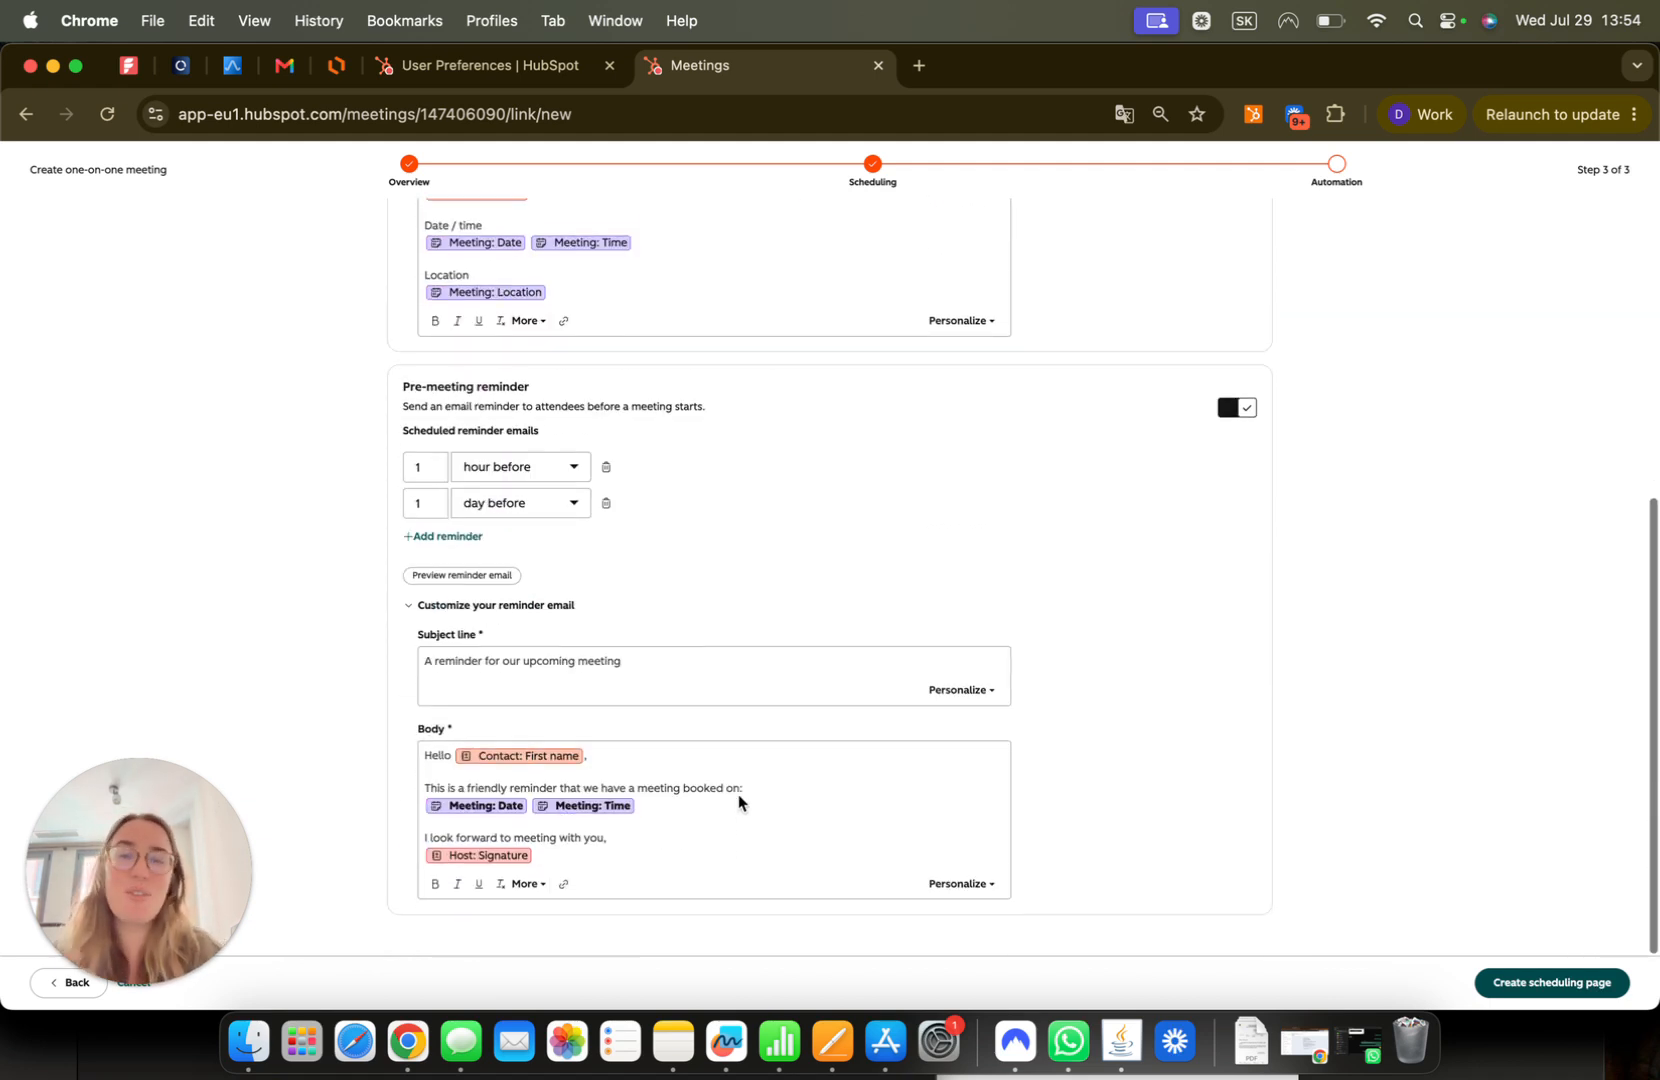
{"action": "left_click", "coordinate": [1585, 980]}
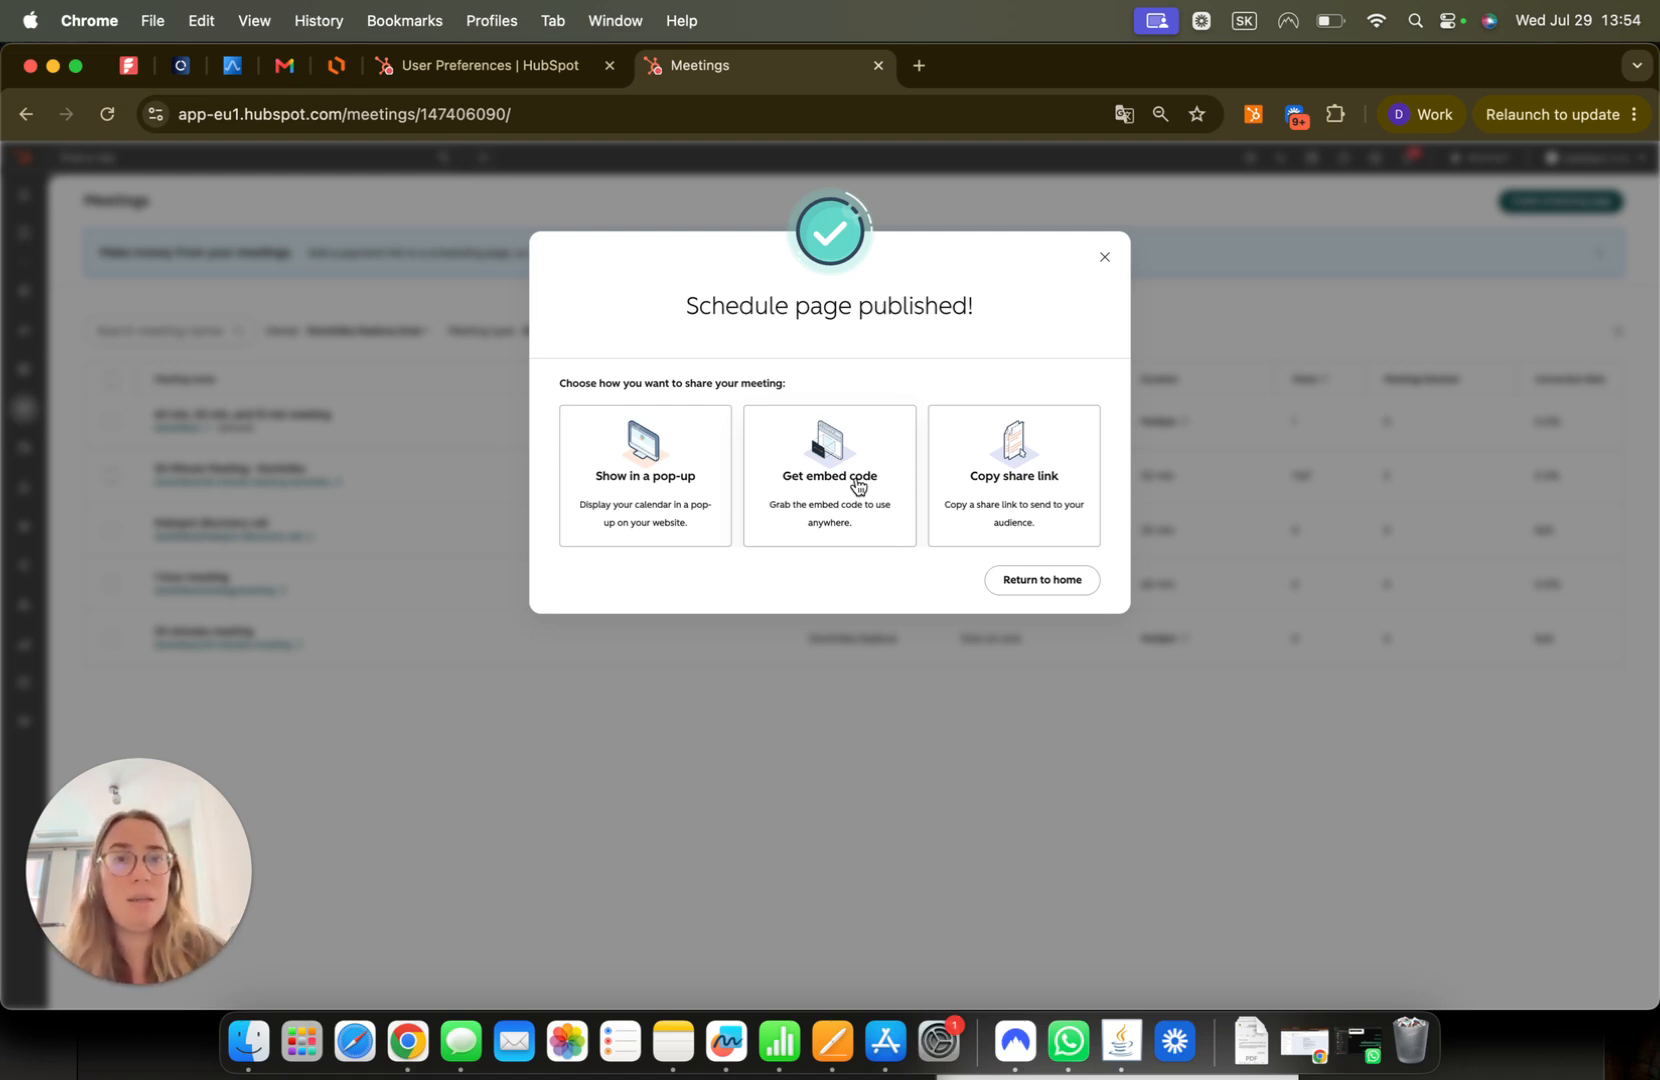
Step: Copy the share link of the published scheduling page
{"action": "left_click", "coordinate": [962, 487]}
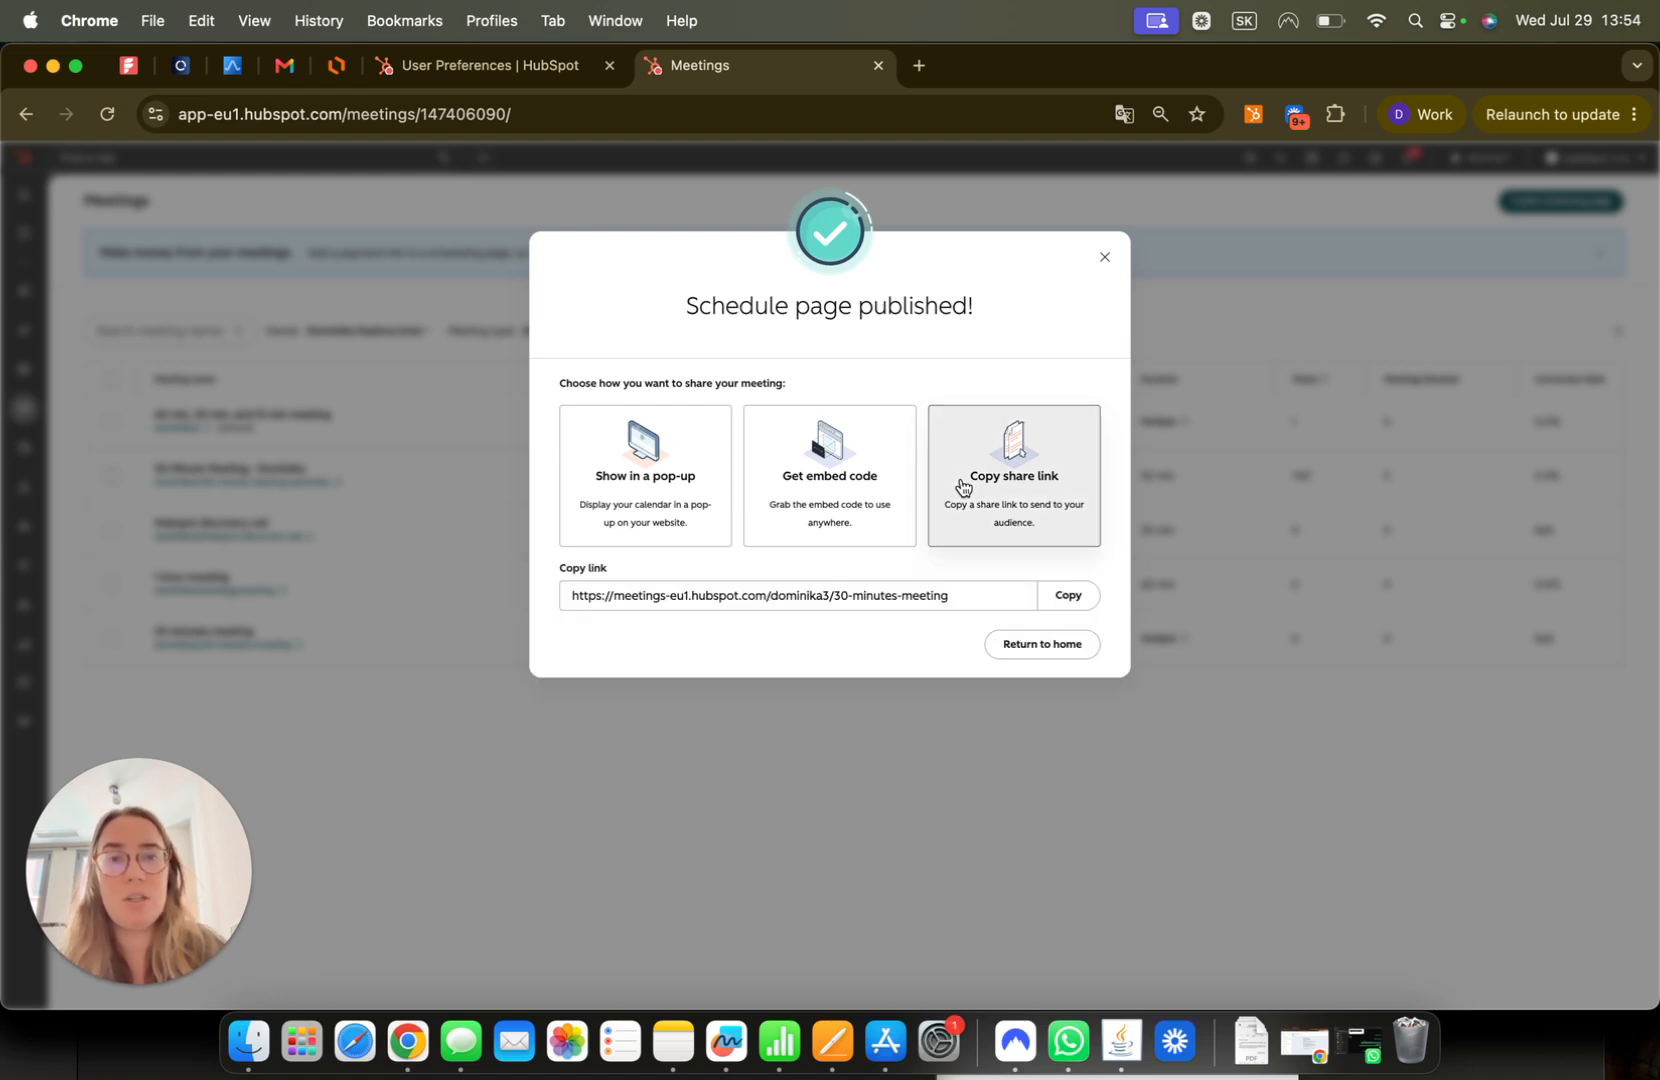
{"action": "left_click", "coordinate": [1067, 594]}
{"action": "key", "text": "super+c"}
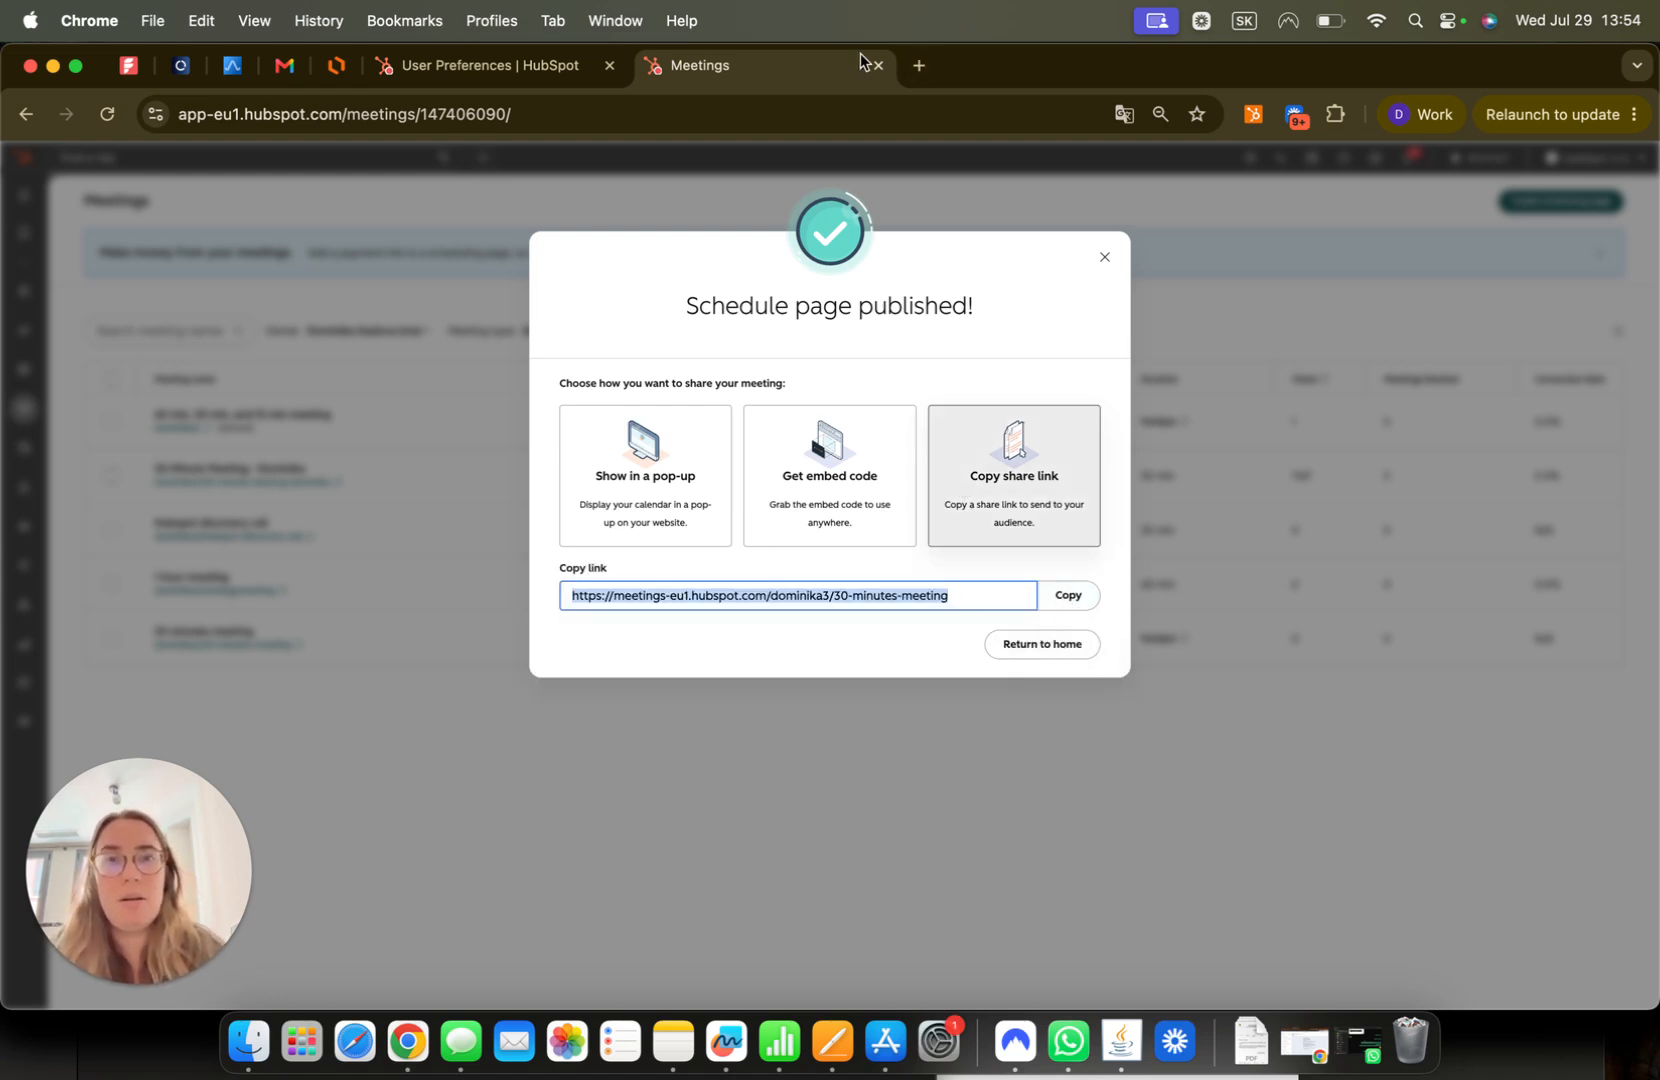
Step: Open the copied scheduling link in a new browser tab and review the bookable time slots
{"action": "left_click", "coordinate": [918, 66]}
{"action": "key", "text": "super+v"}
{"action": "key", "text": "Return"}
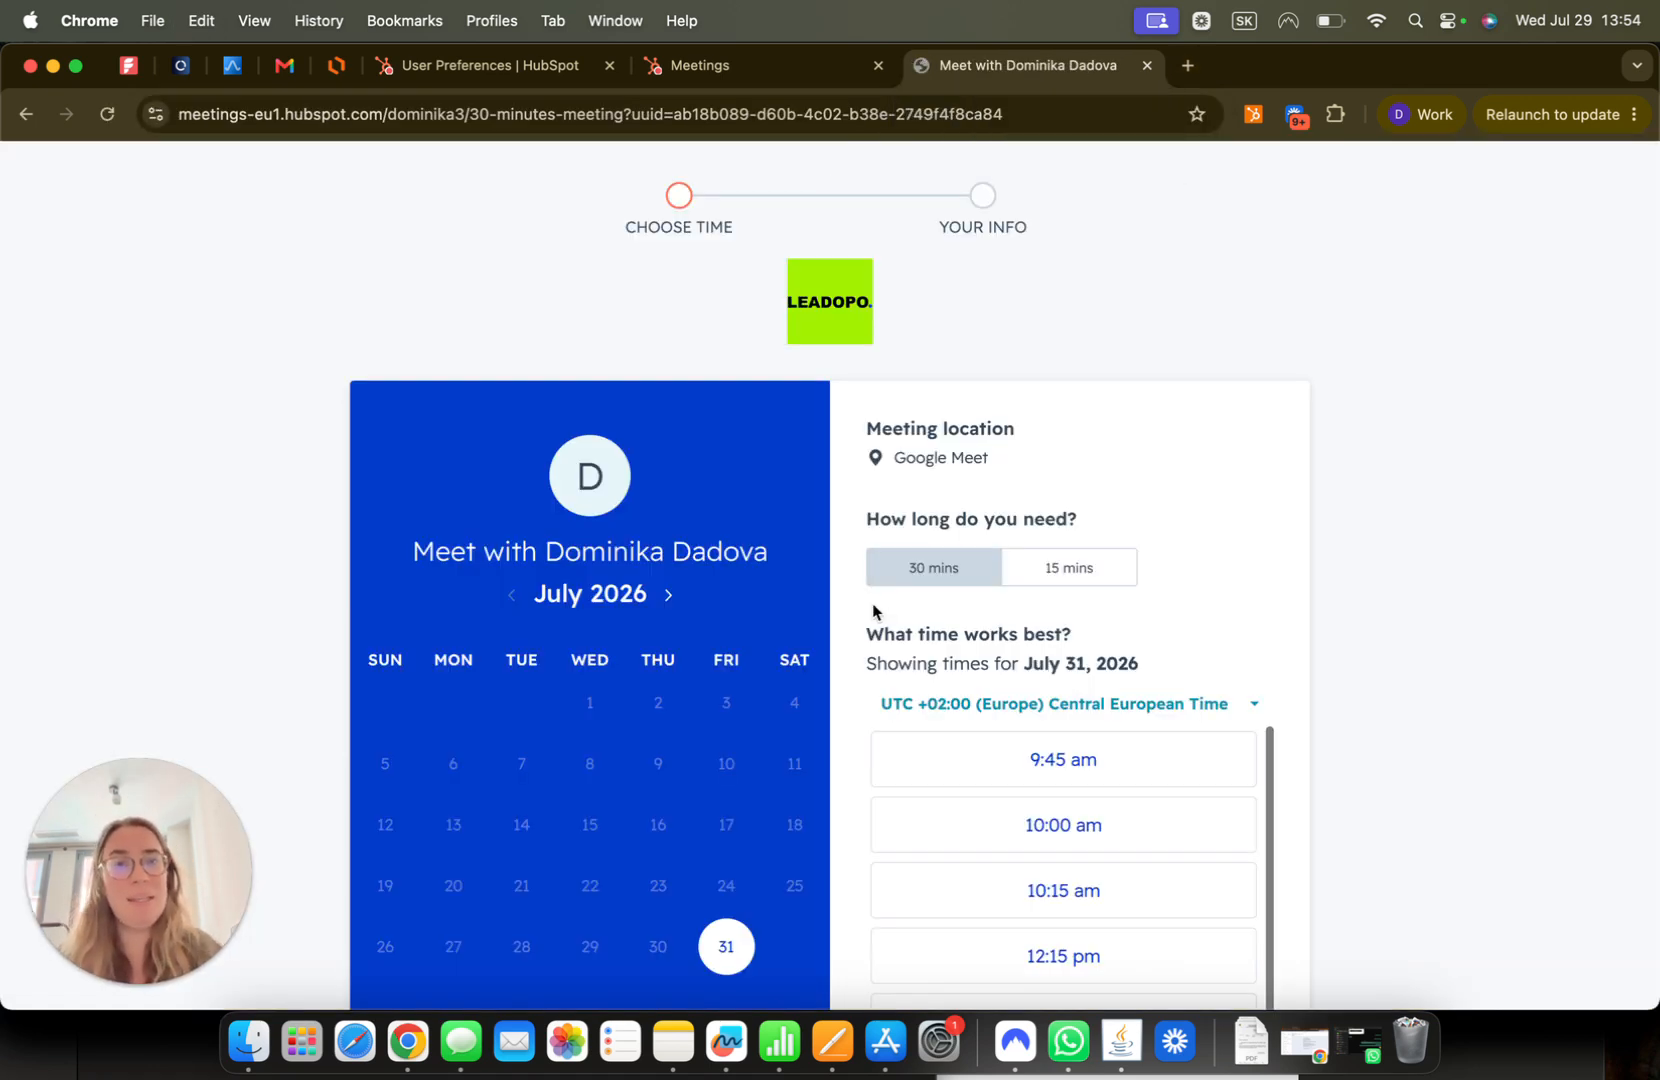
{"action": "scroll", "coordinate": [872, 605], "scroll_direction": "down", "scroll_amount": 3}
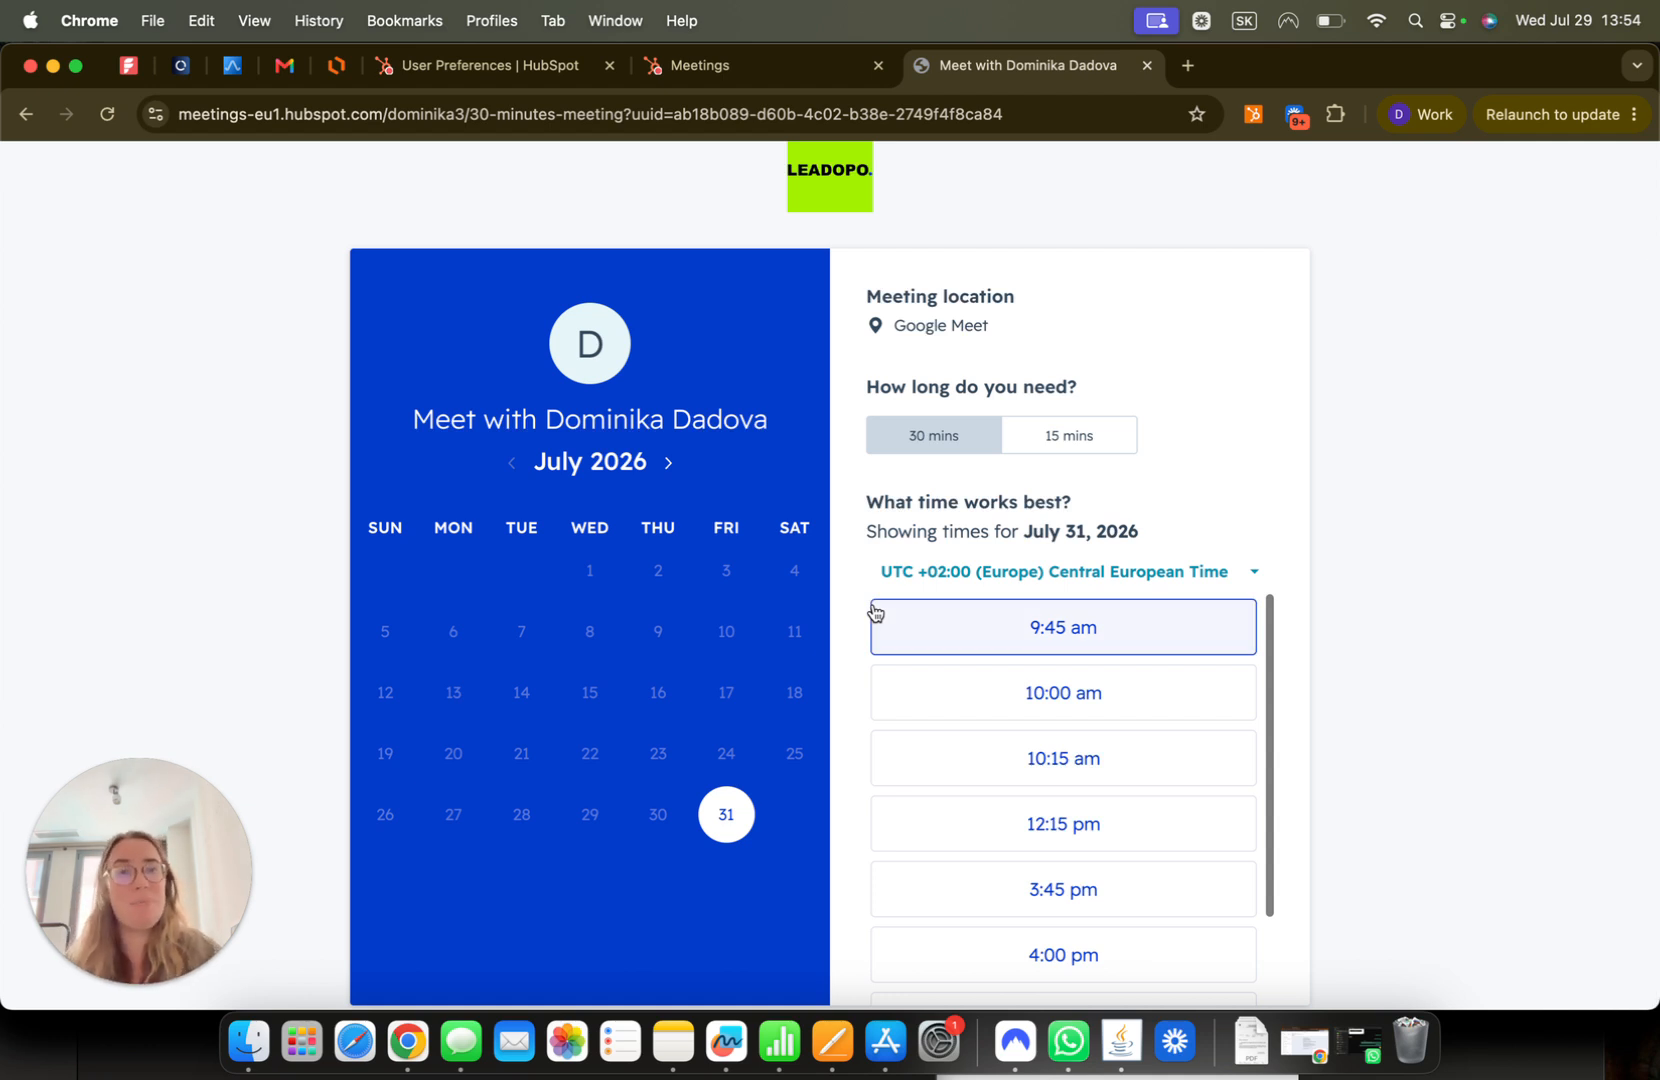
{"action": "scroll", "coordinate": [985, 692], "scroll_direction": "down", "scroll_amount": 2}
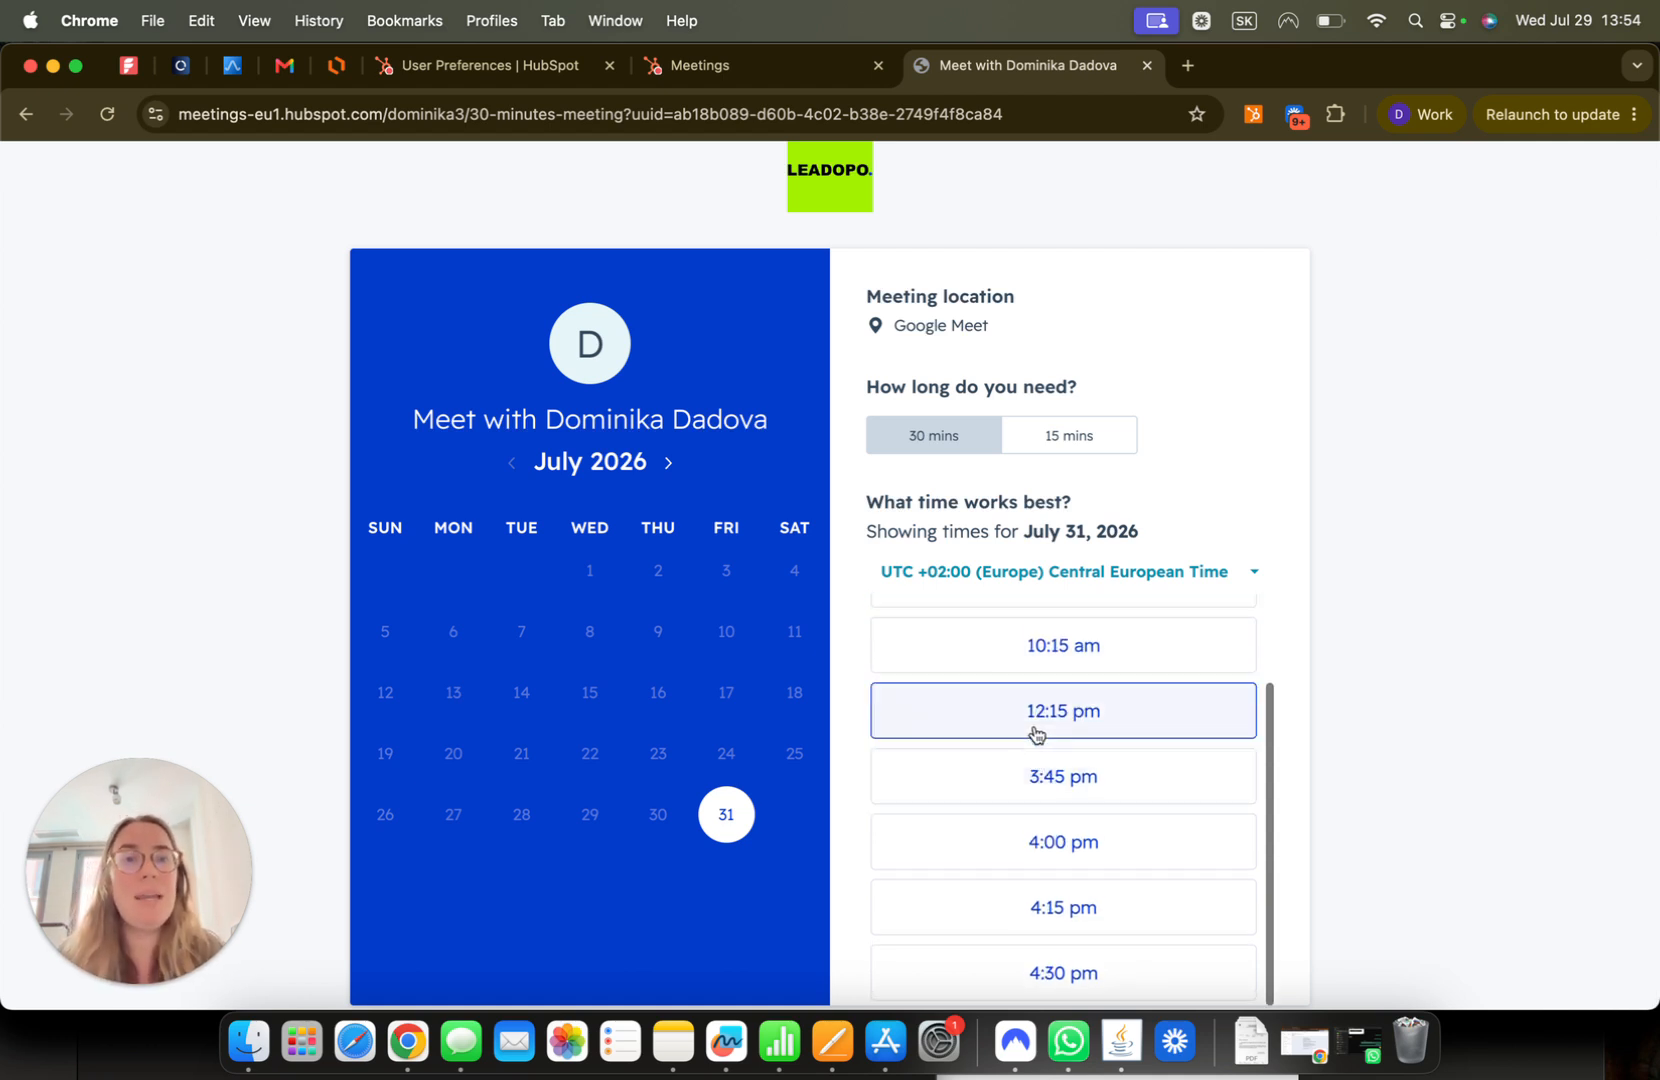